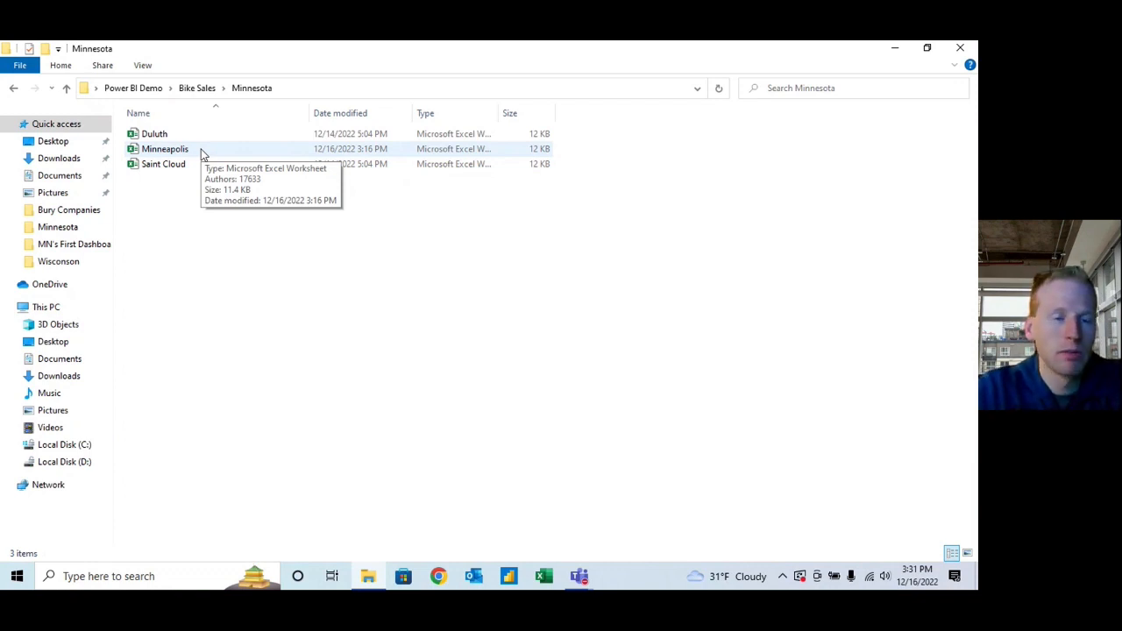
Open the Minneapolis workbook and review the sales figures and bike types on the 2022 sheet.
double_click(202, 153)
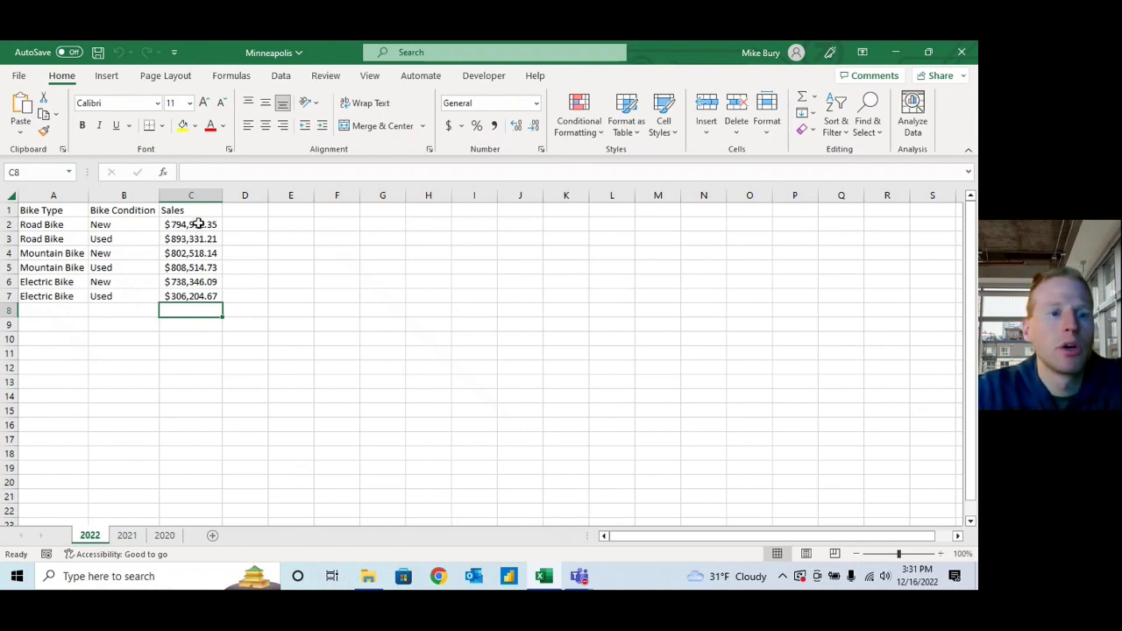
drag(198, 225, 193, 293)
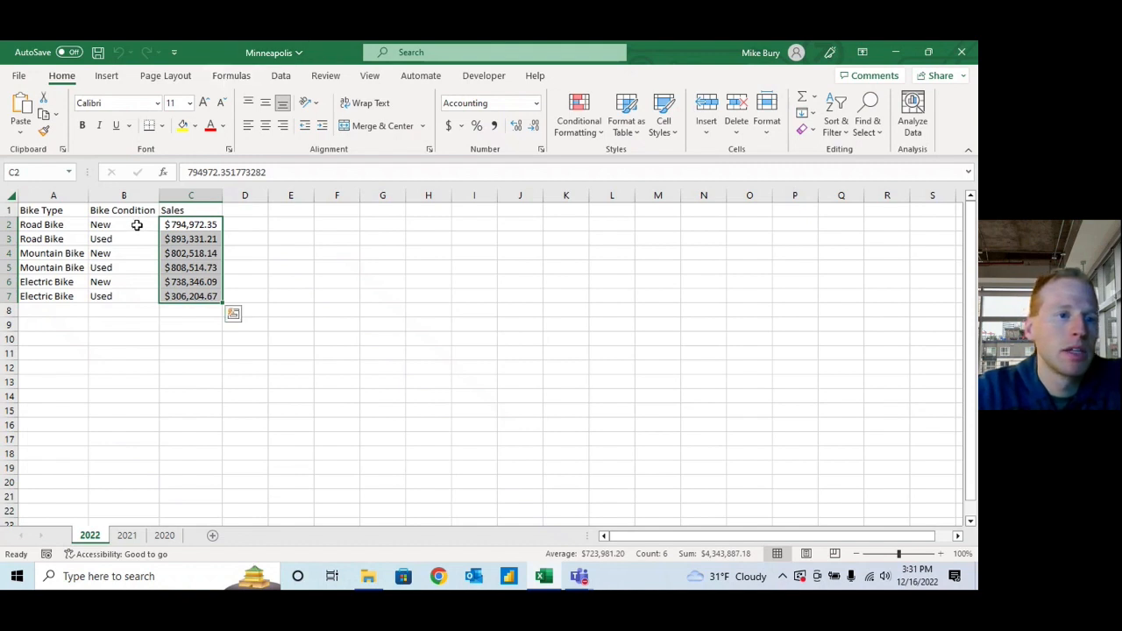
click(73, 211)
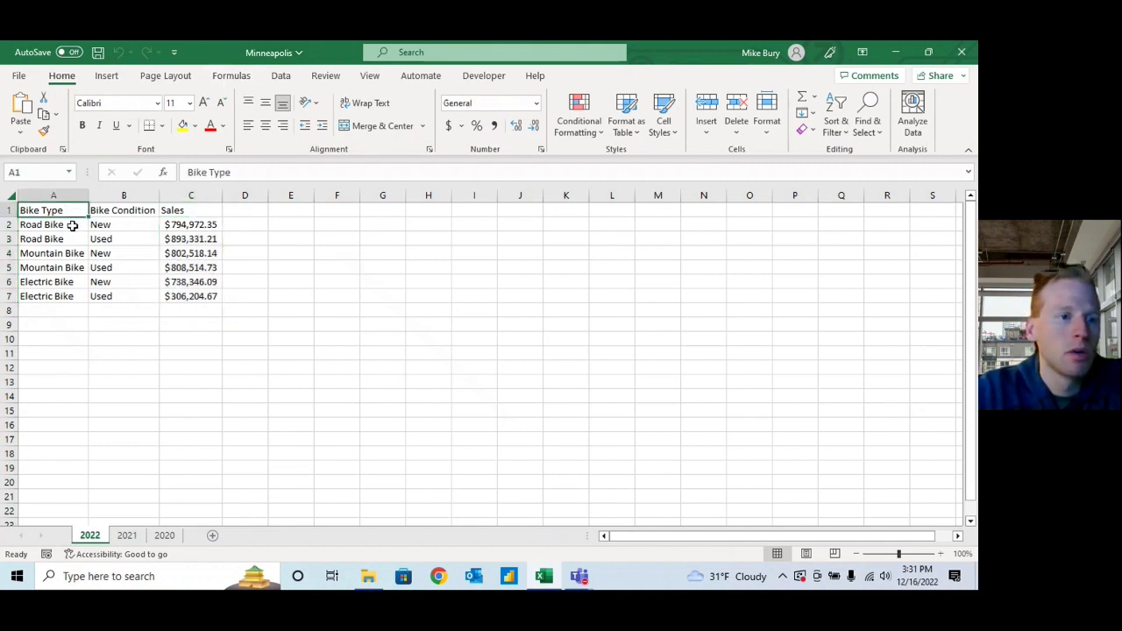
drag(72, 225, 61, 295)
click(153, 321)
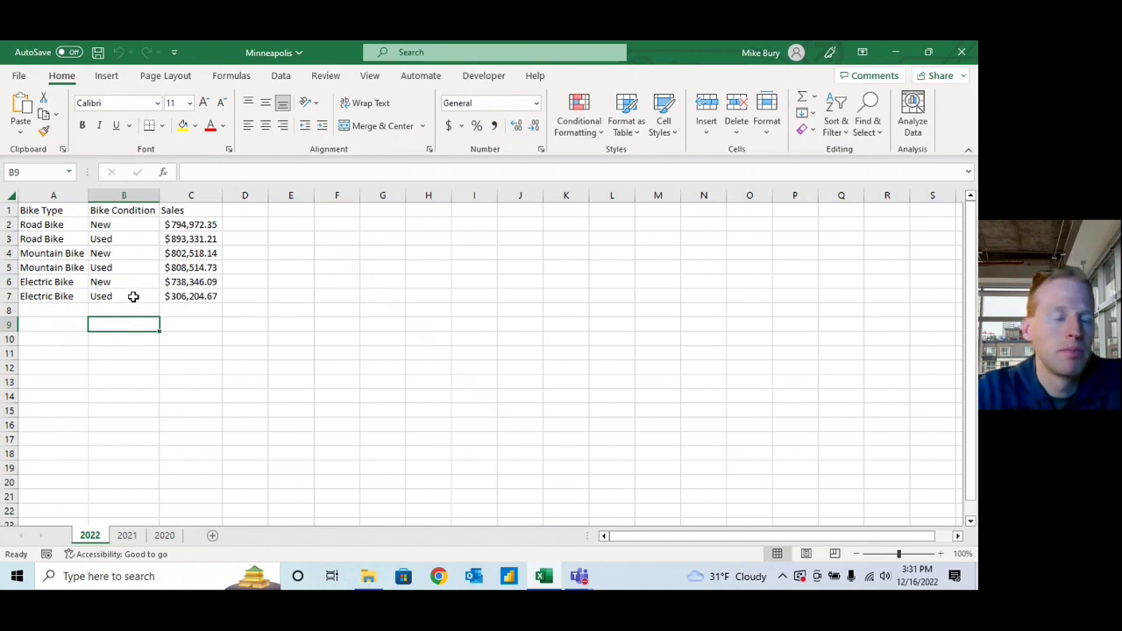
Look through the 2021 and 2020 sheets, ending back on the 2022 sheet.
click(128, 536)
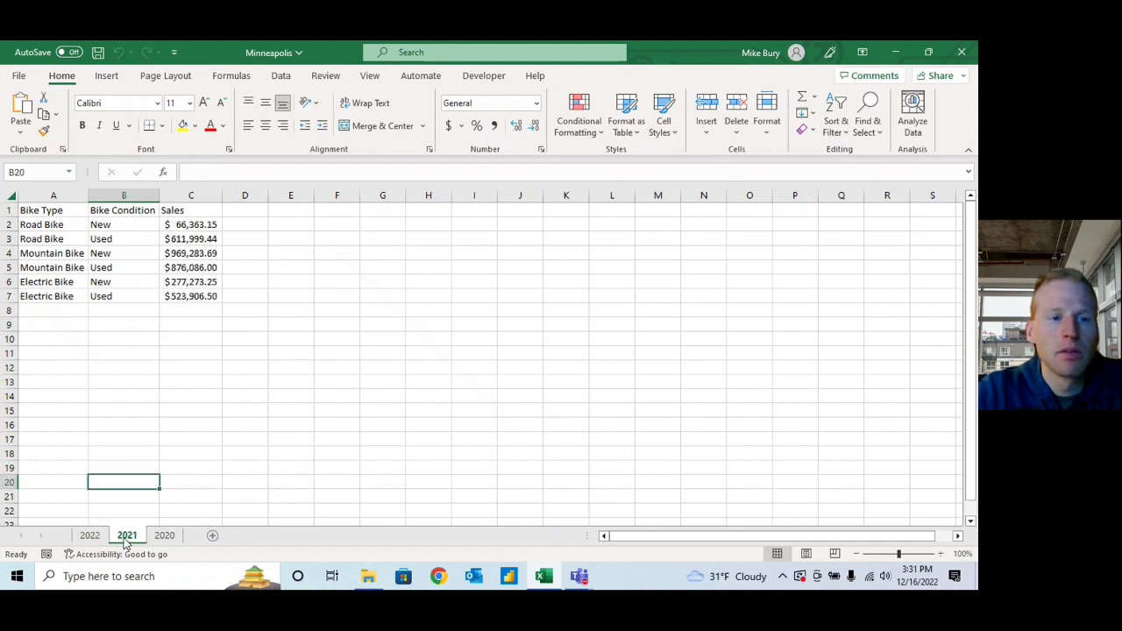
click(164, 537)
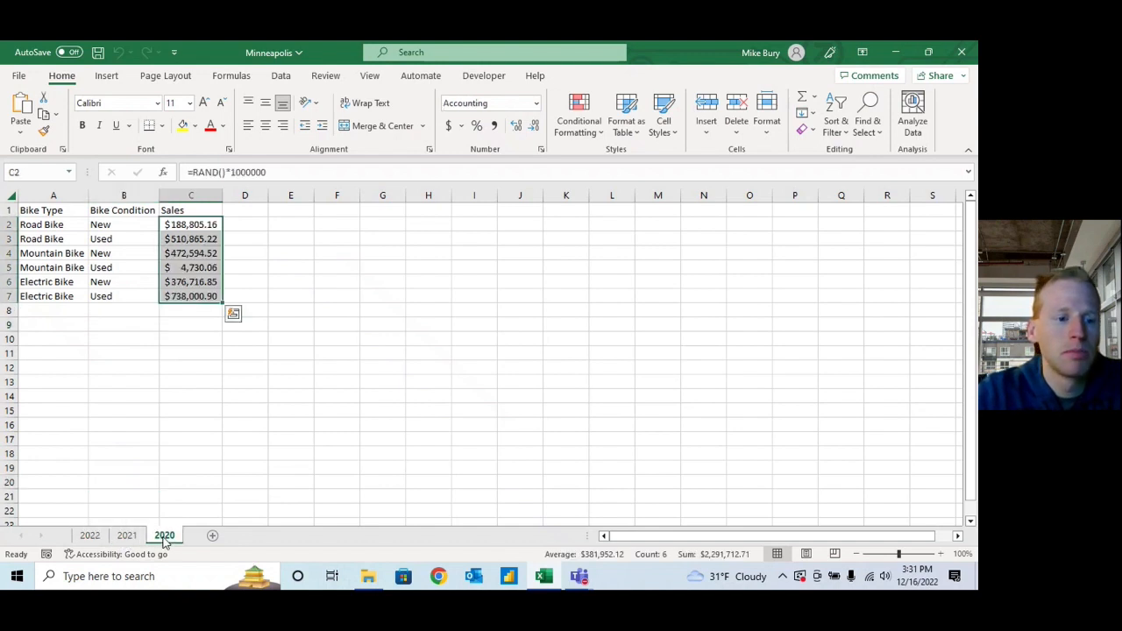
click(127, 537)
click(89, 536)
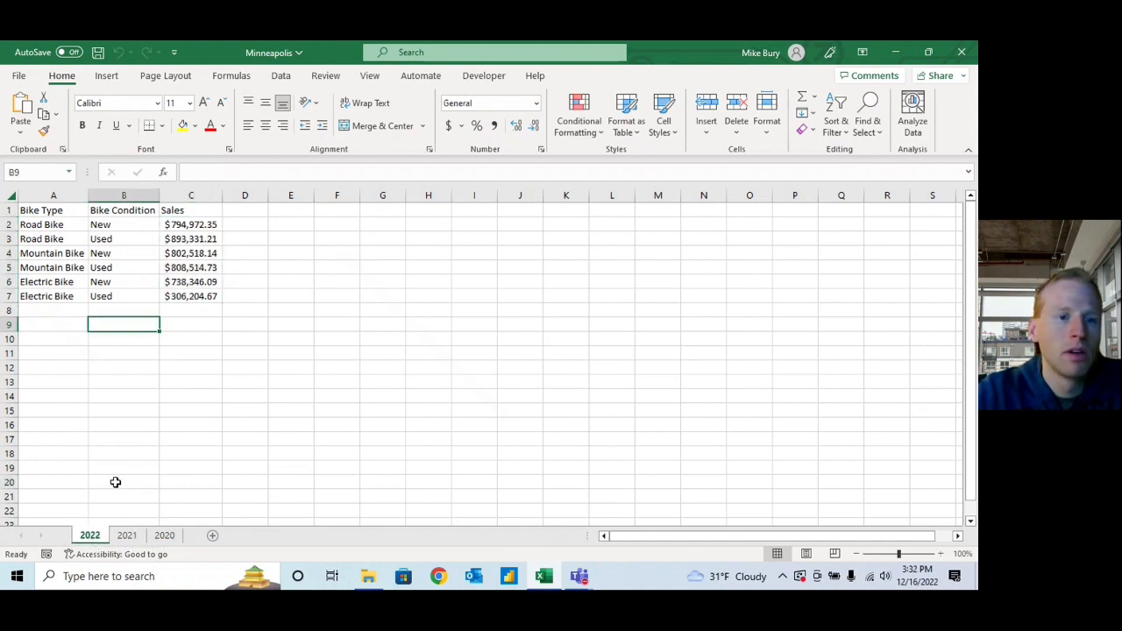
click(212, 354)
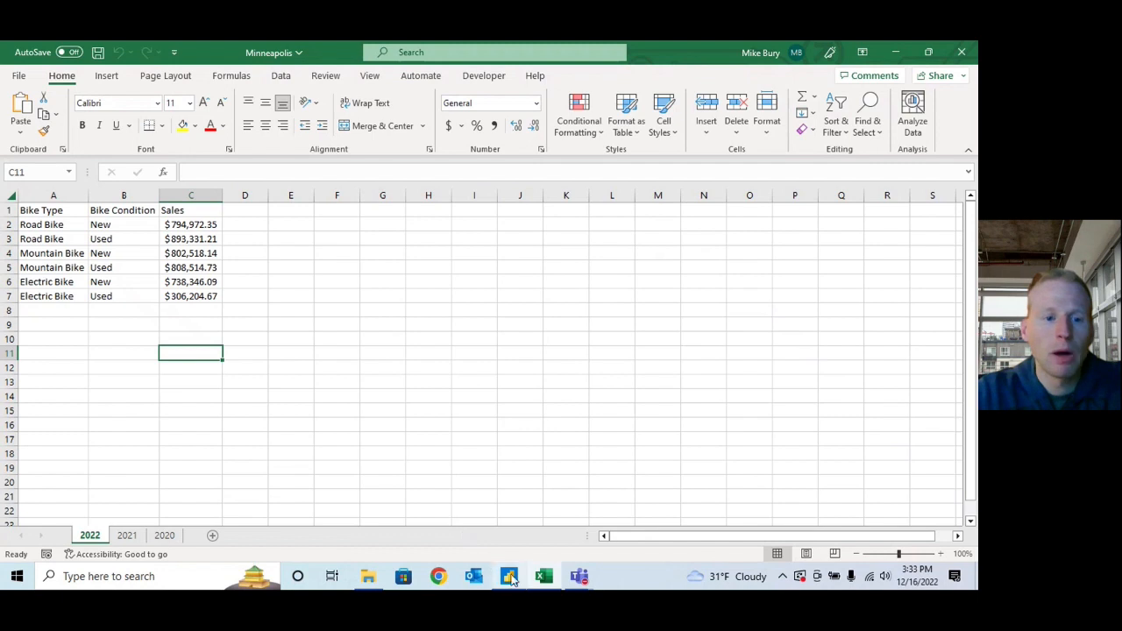
Switch to Power BI Desktop, dismiss its welcome screen and start-up notices, and expand the Fields pane.
click(140, 577)
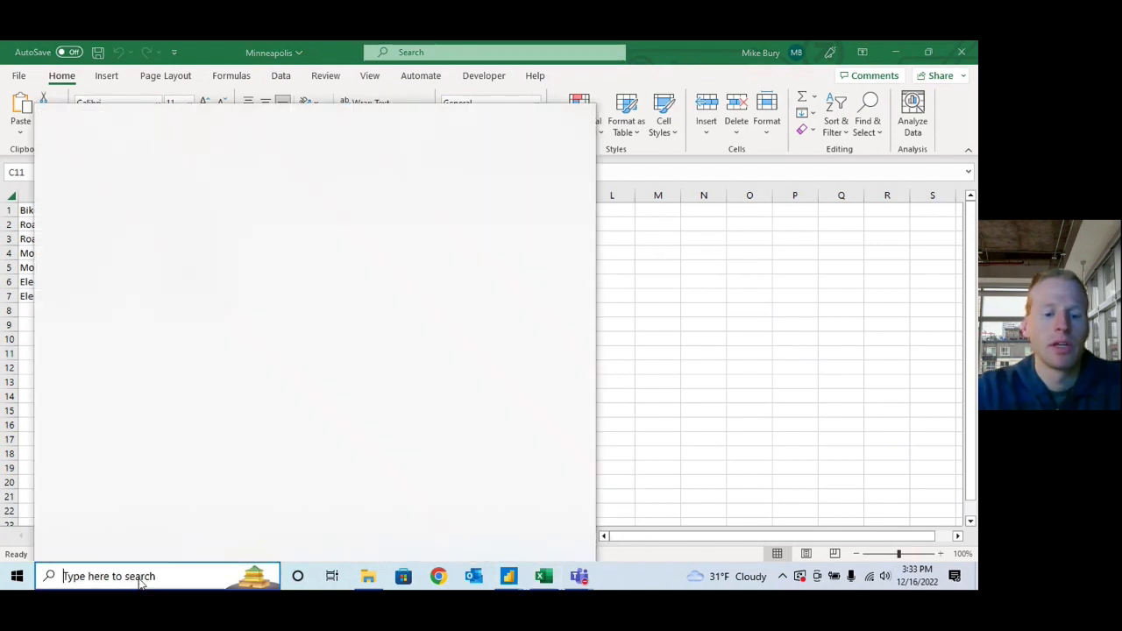
text(power)
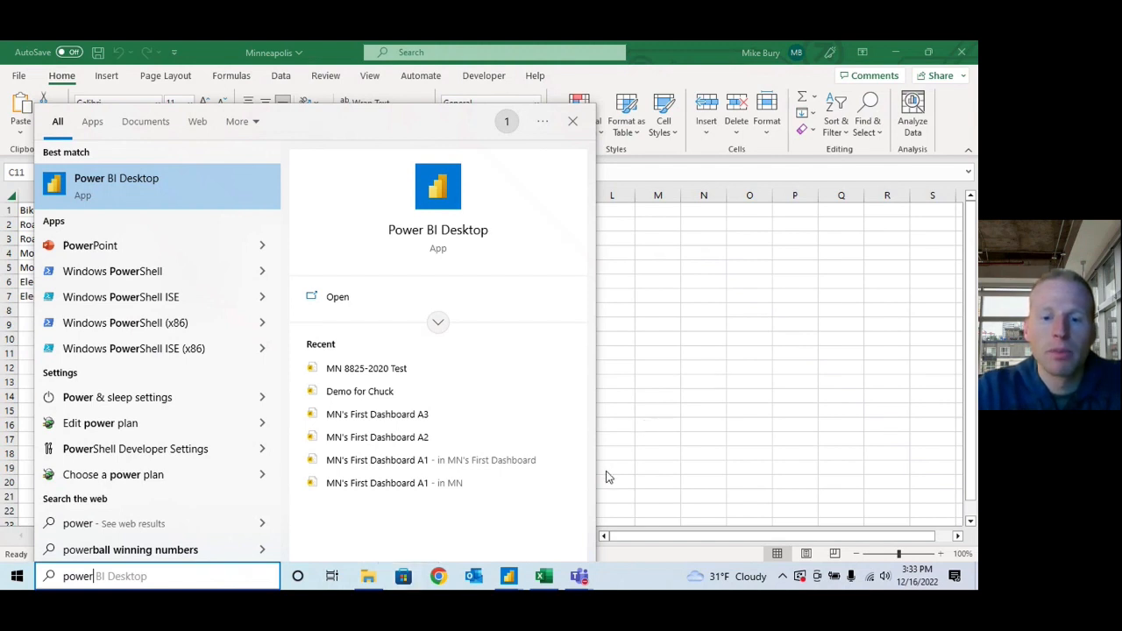
click(509, 576)
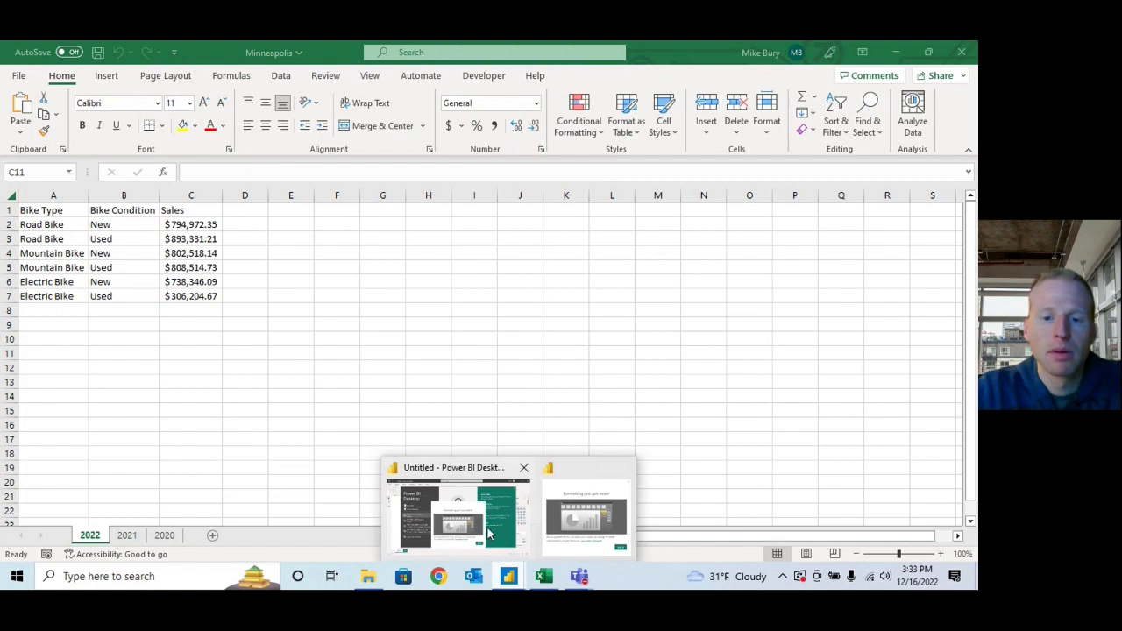
click(585, 517)
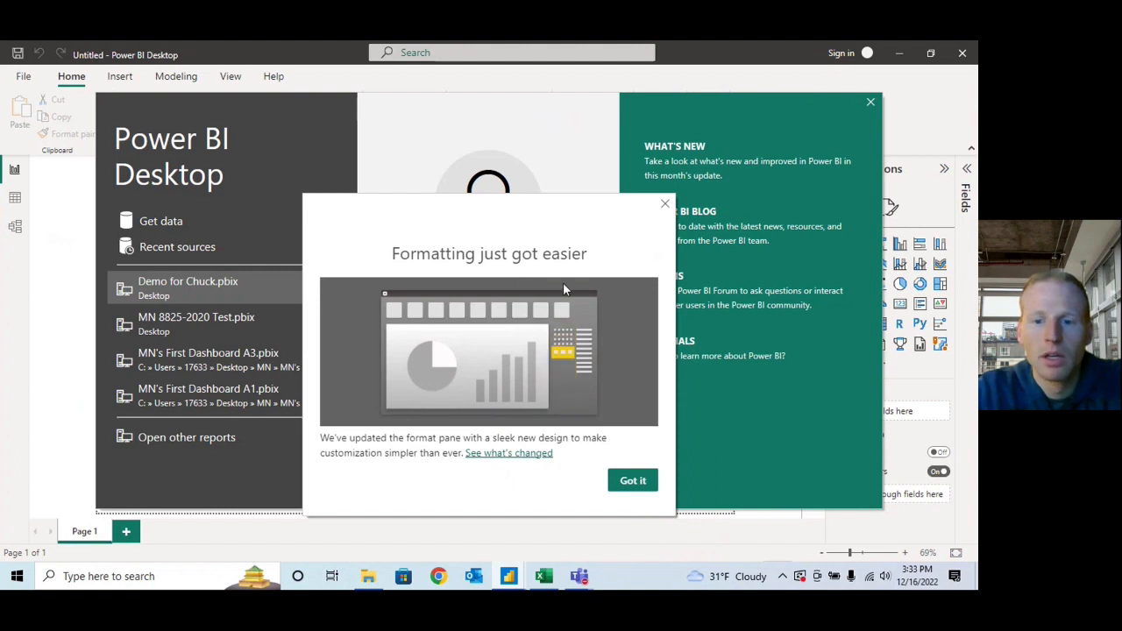
click(665, 207)
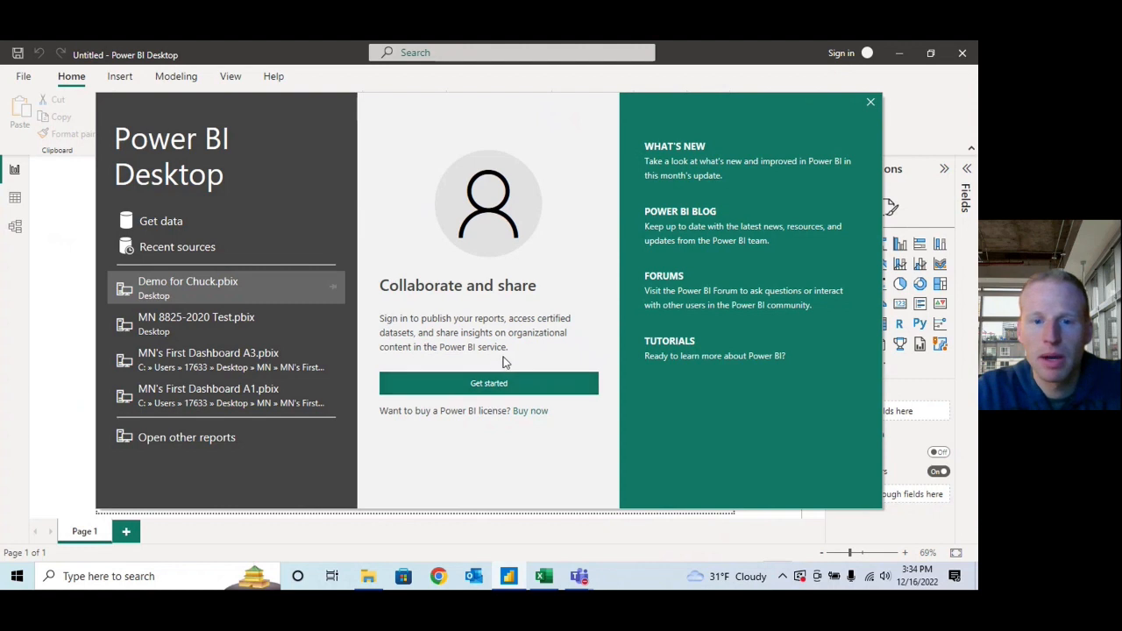
click(871, 102)
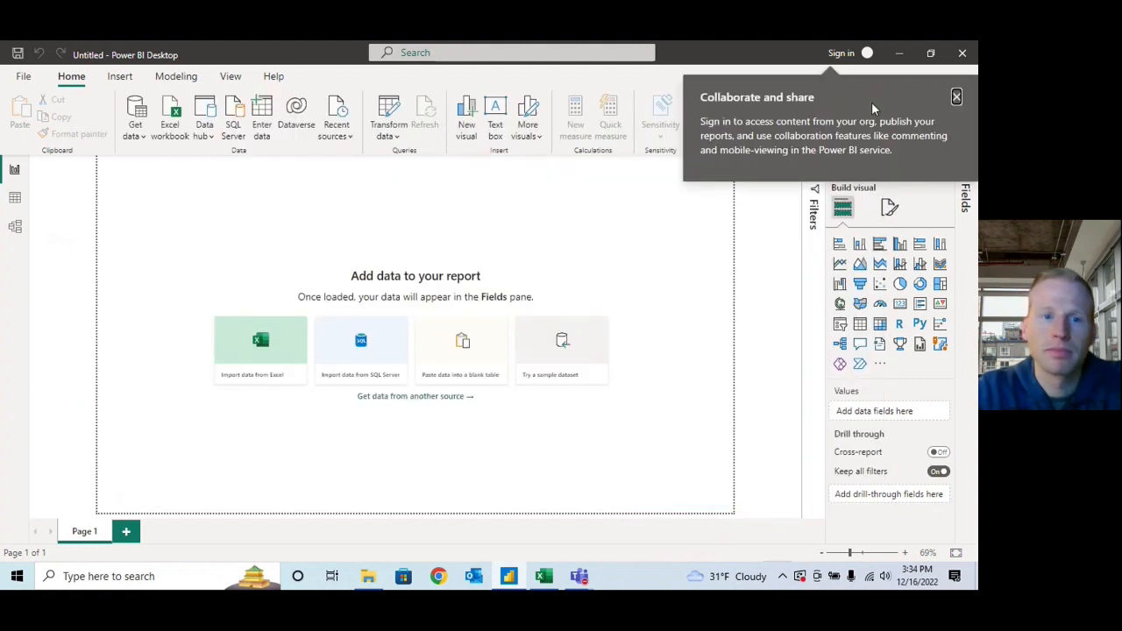
click(957, 97)
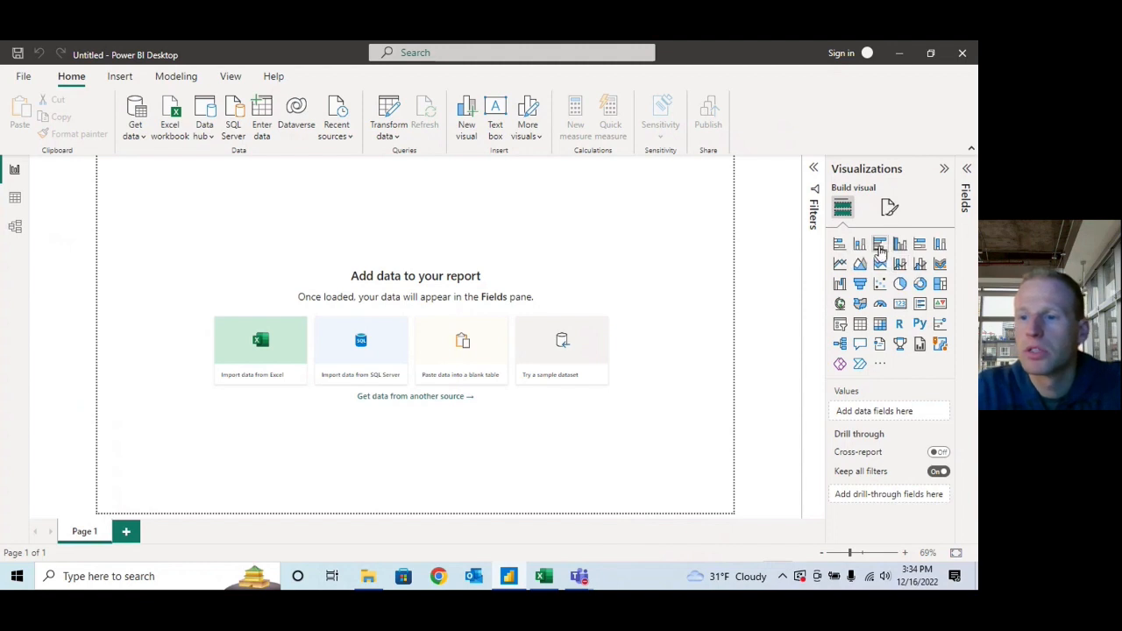
click(966, 171)
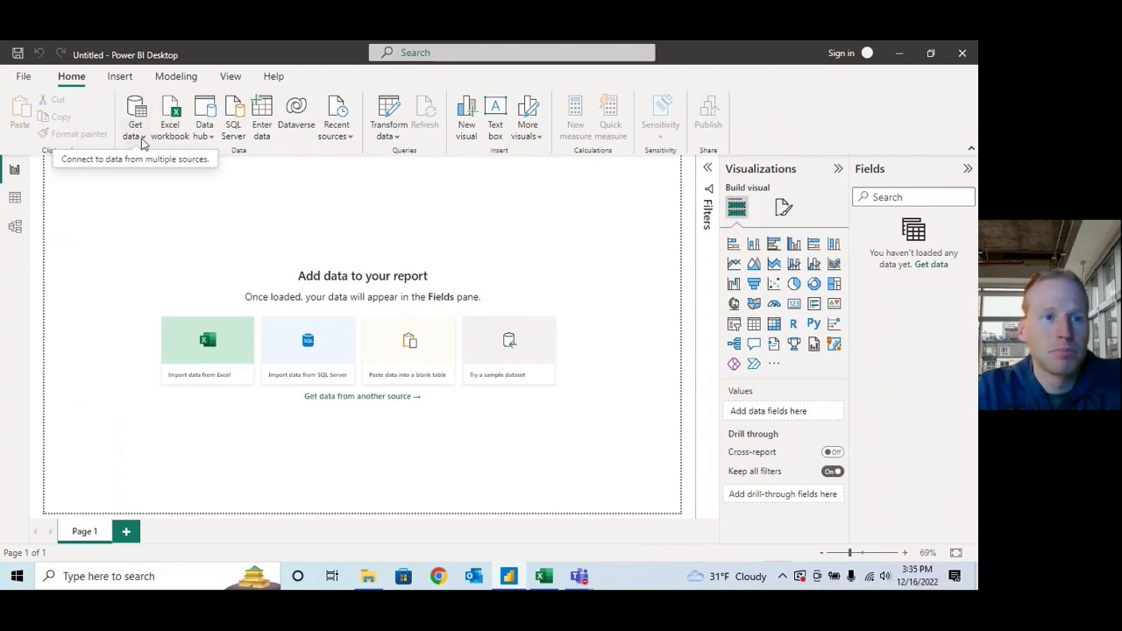
click(120, 77)
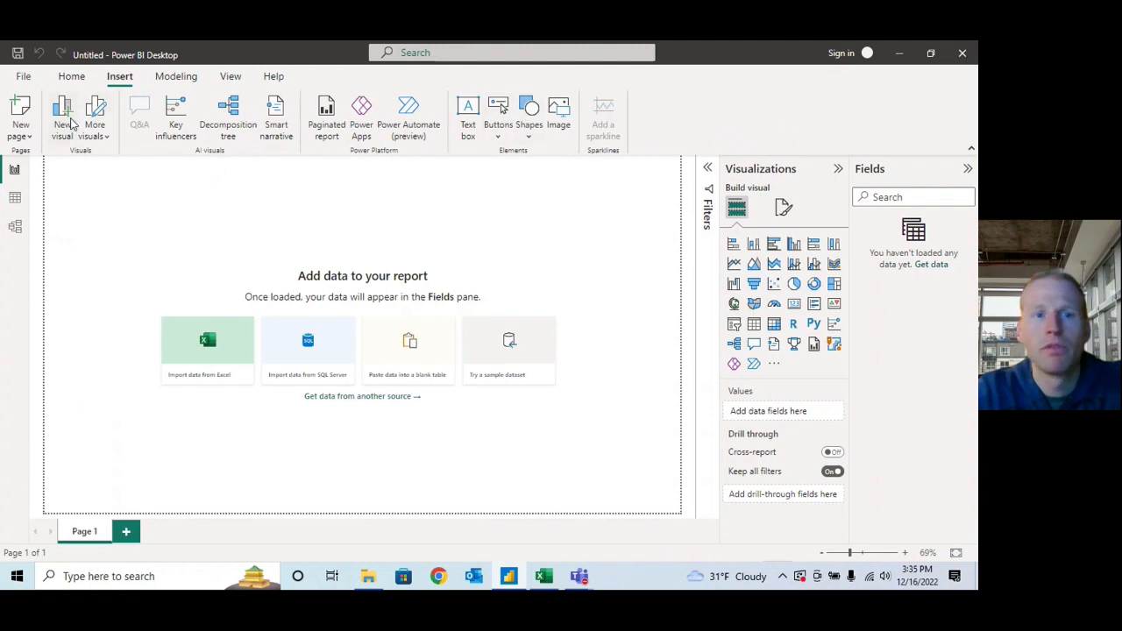
click(175, 76)
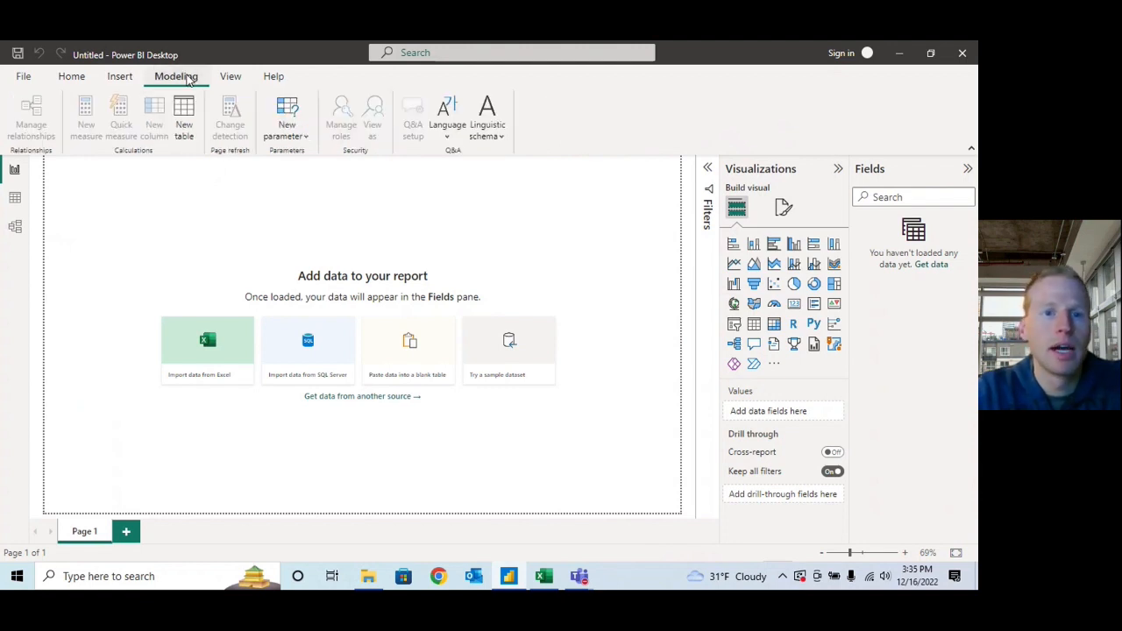
click(73, 82)
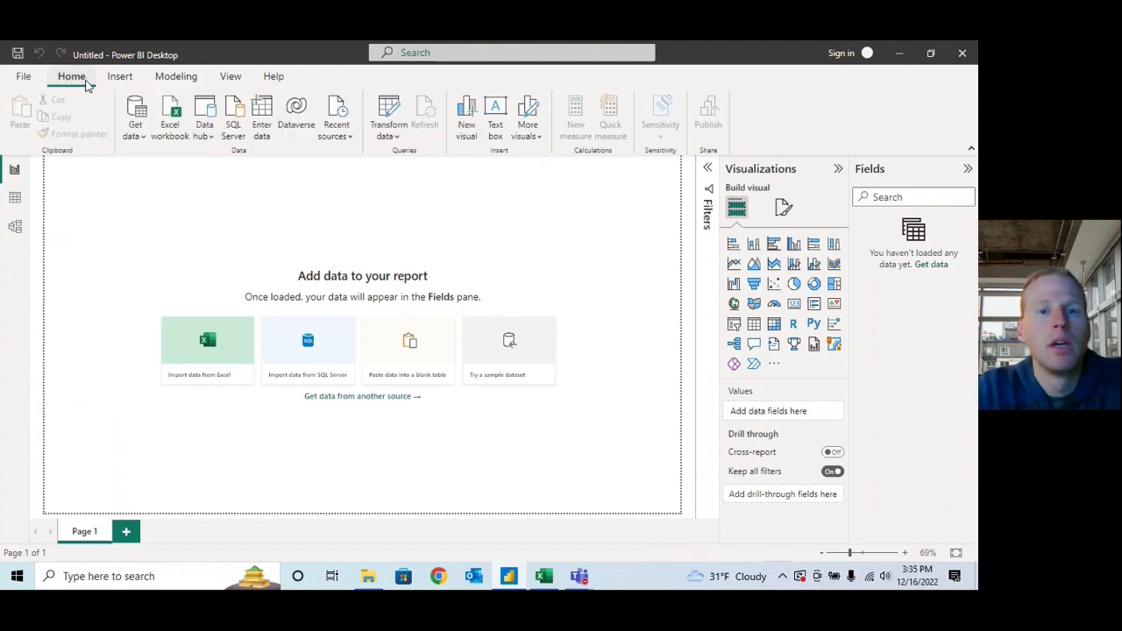
Browse the full list of data sources and connect to the Excel Workbook source.
click(144, 138)
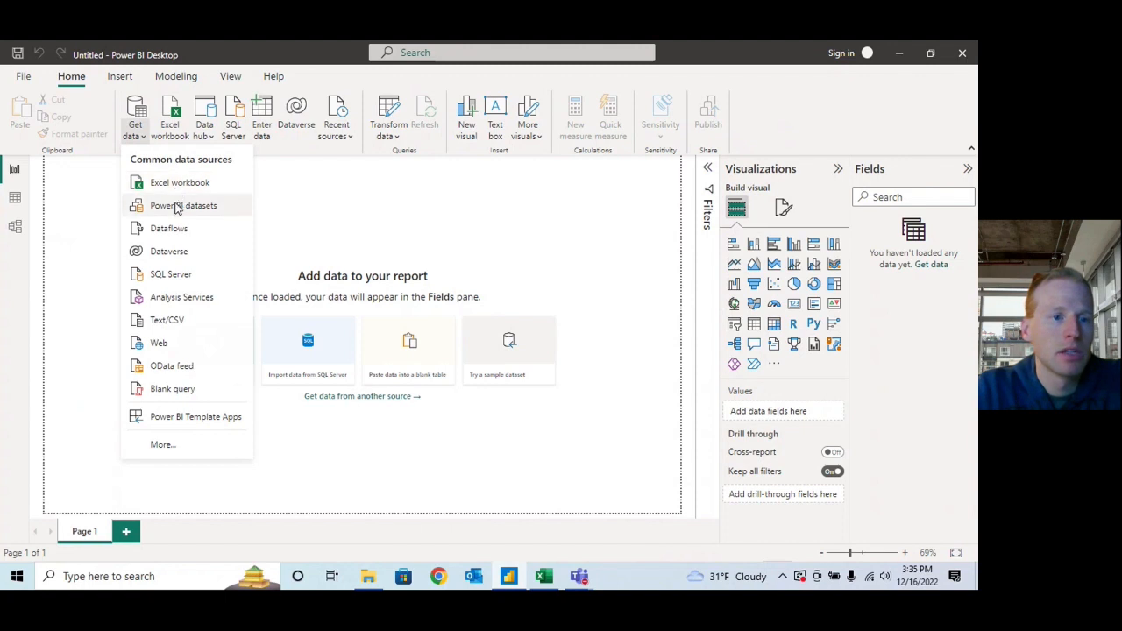
click(163, 445)
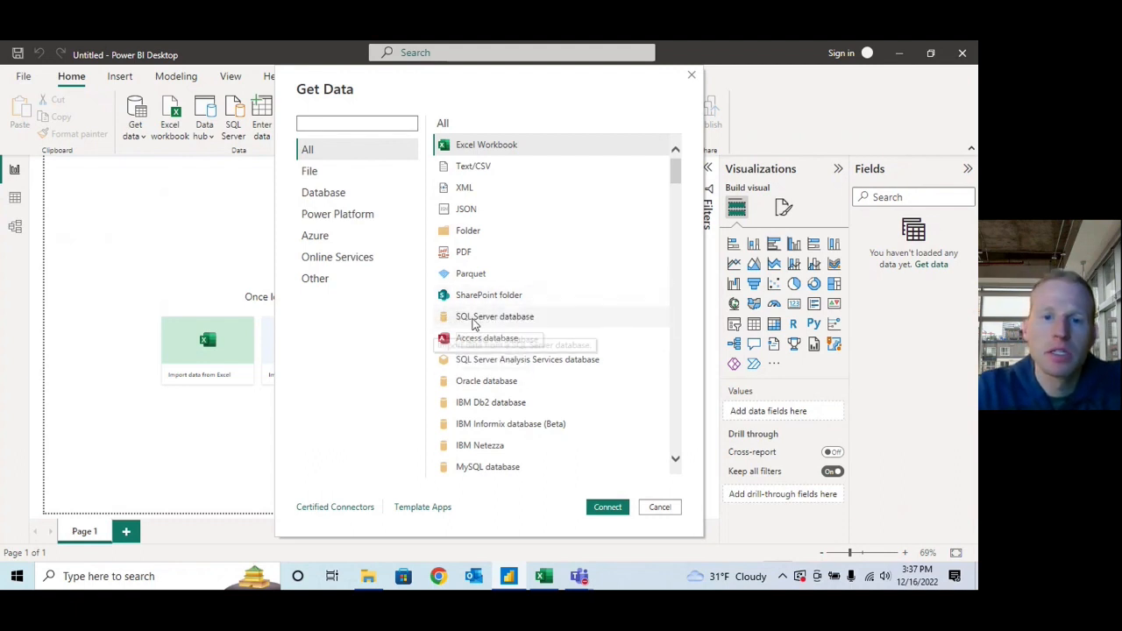
scroll(611, 328, down, 12)
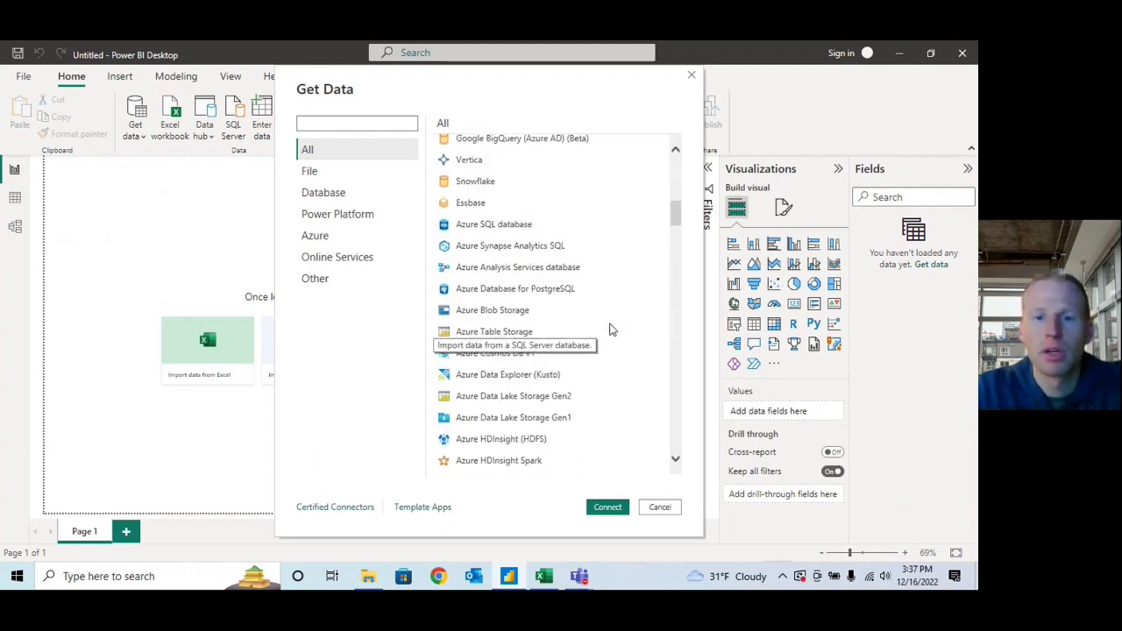
scroll(611, 329, down, 8)
scroll(611, 329, up, 20)
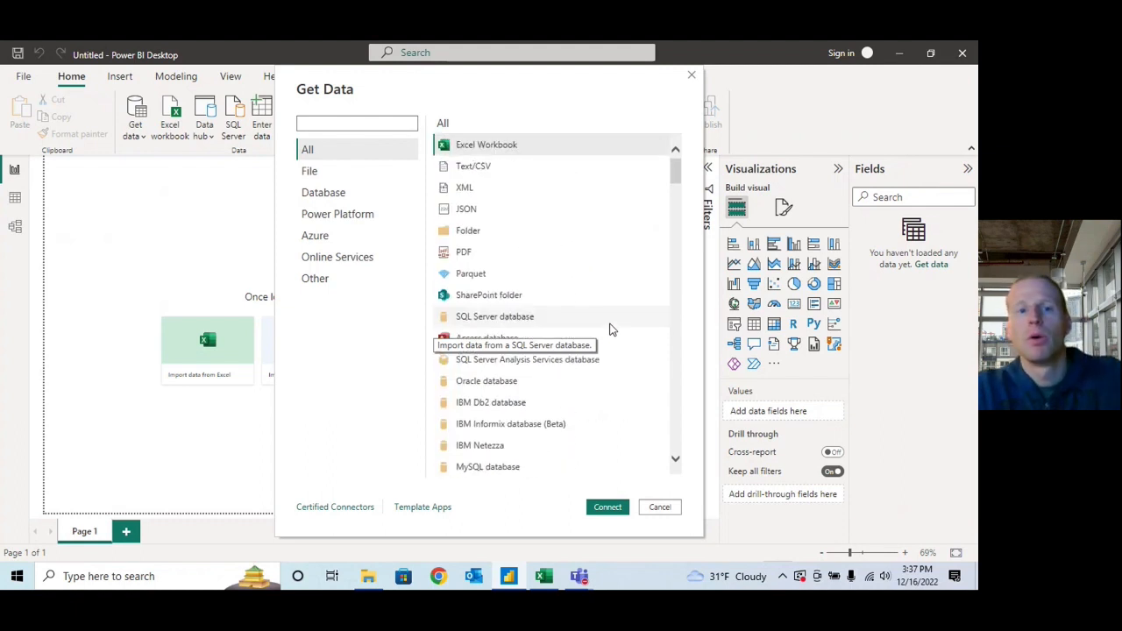
click(481, 148)
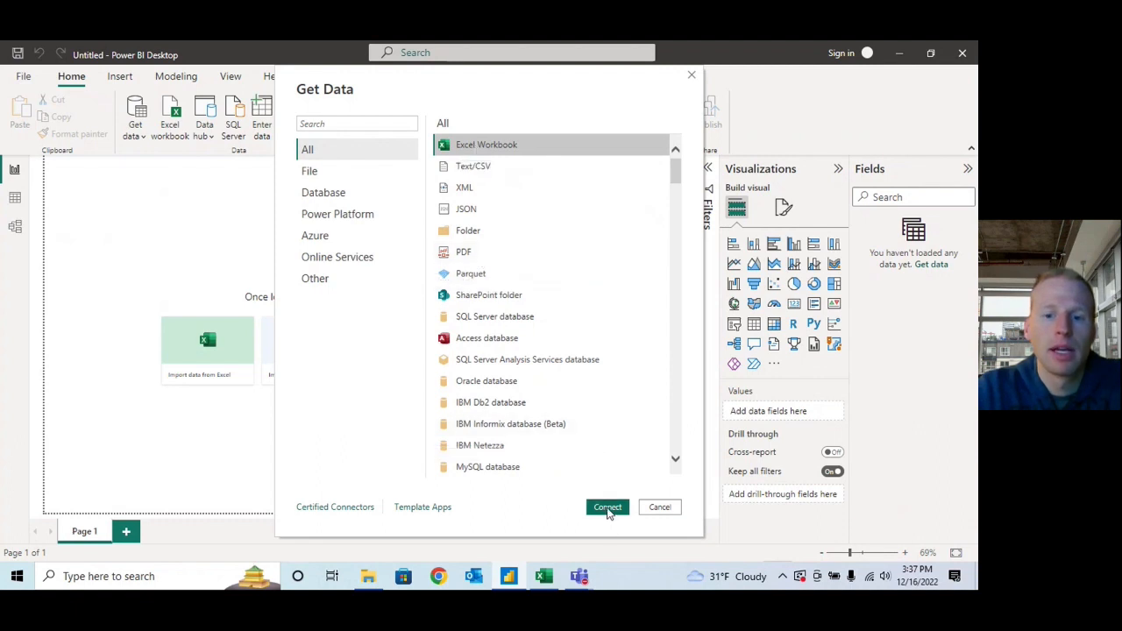
click(607, 509)
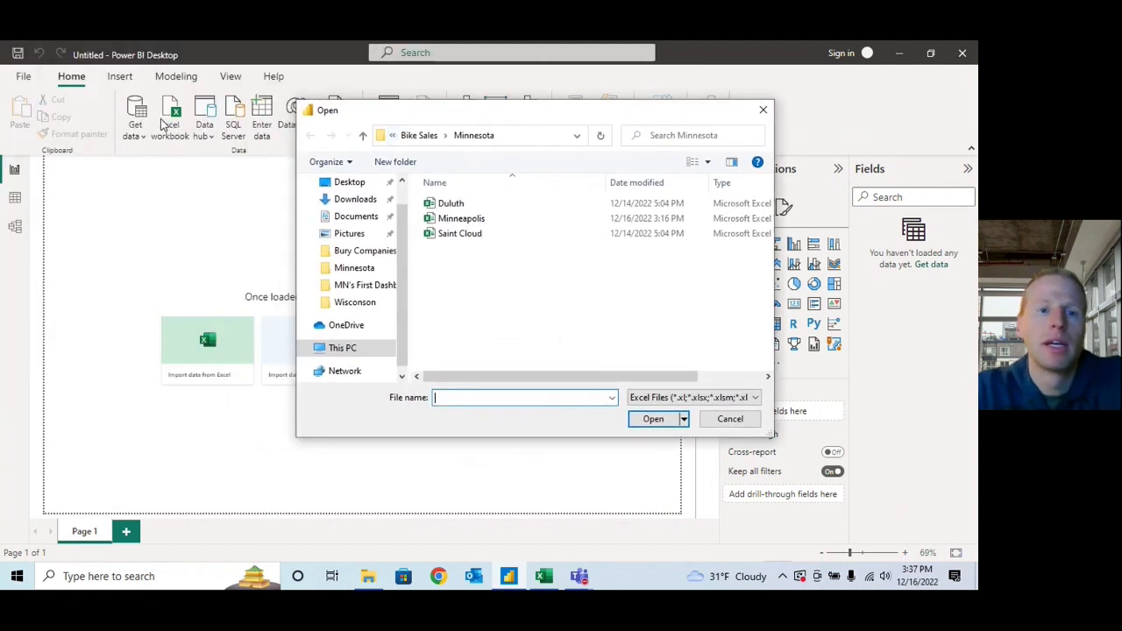
Open the Minneapolis workbook from the Power BI Demo > Bike Sales > Minnesota folder on the Desktop as the data source.
drag(398, 111, 280, 88)
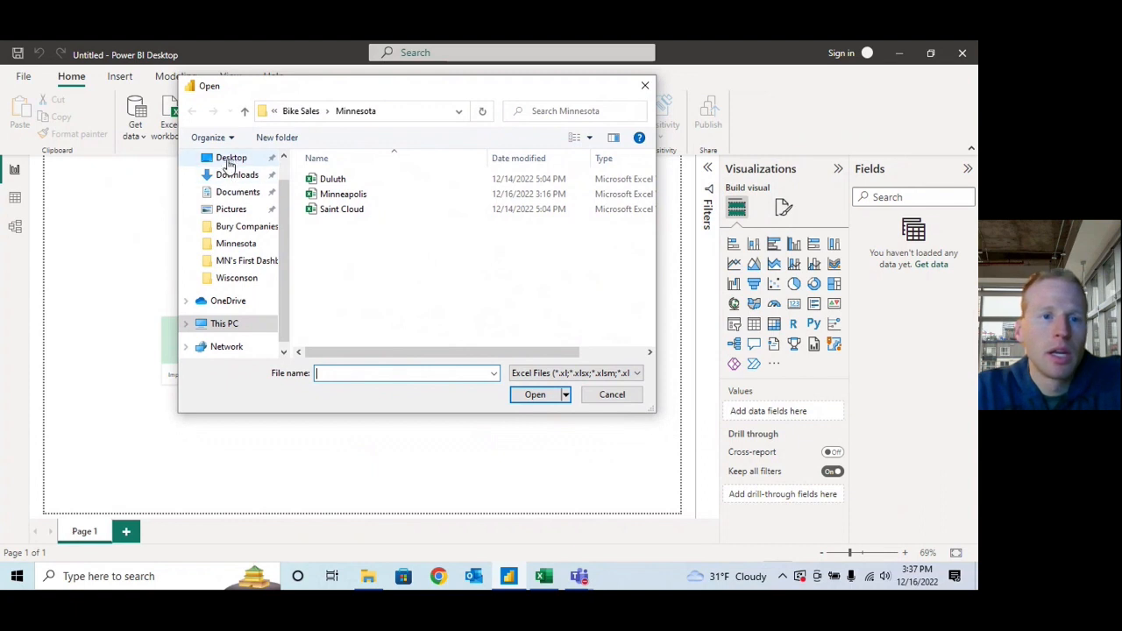
click(230, 161)
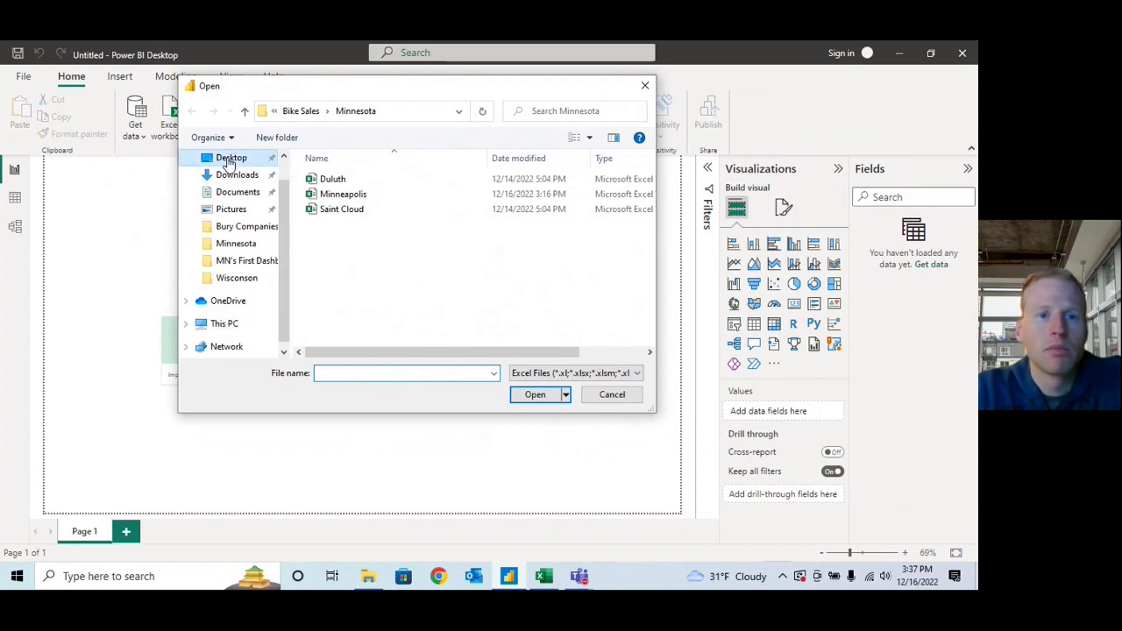
double_click(342, 213)
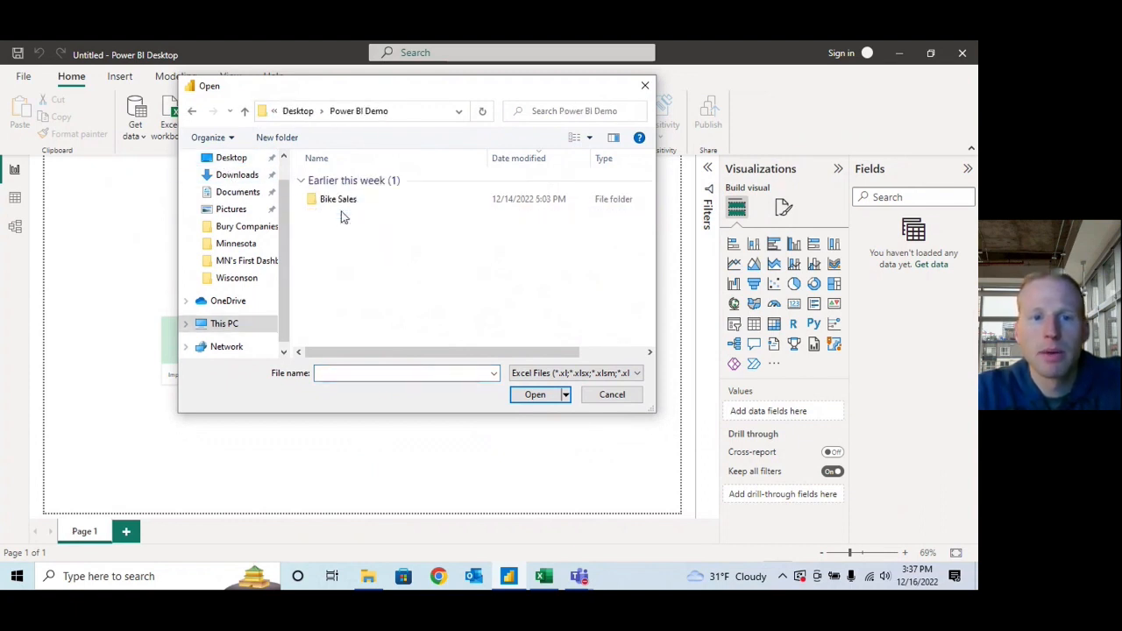
double_click(337, 200)
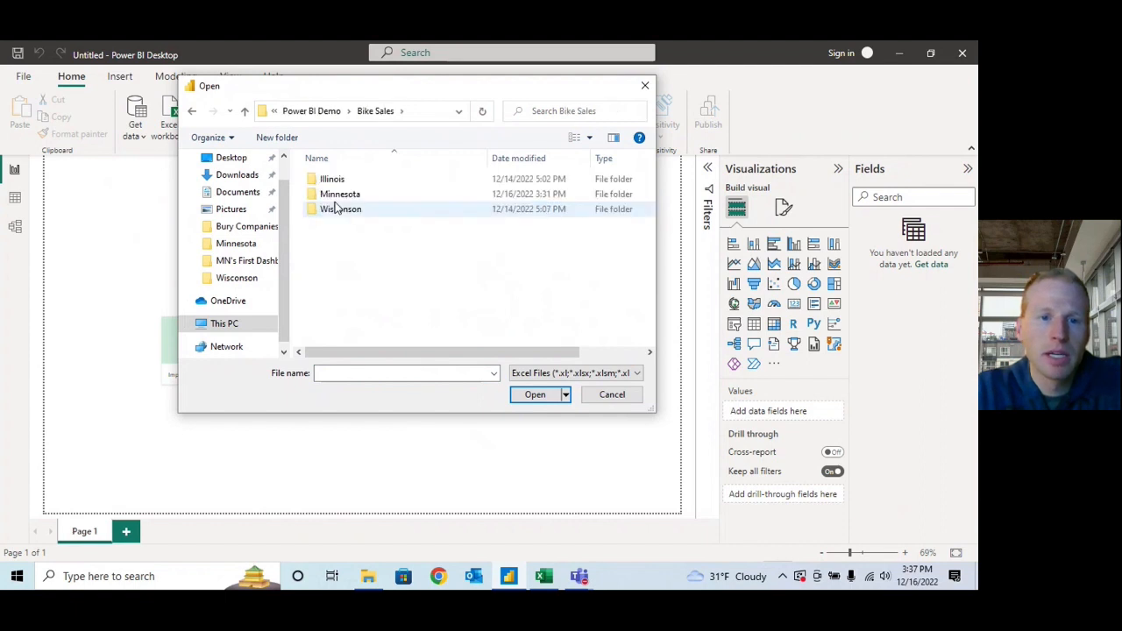
double_click(363, 199)
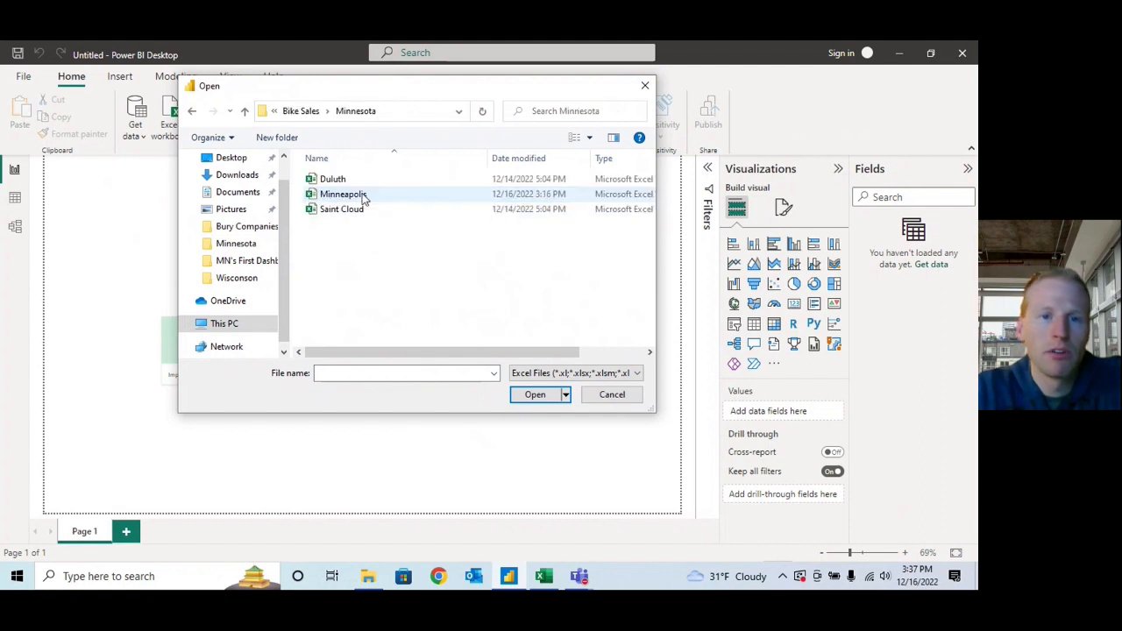
click(328, 202)
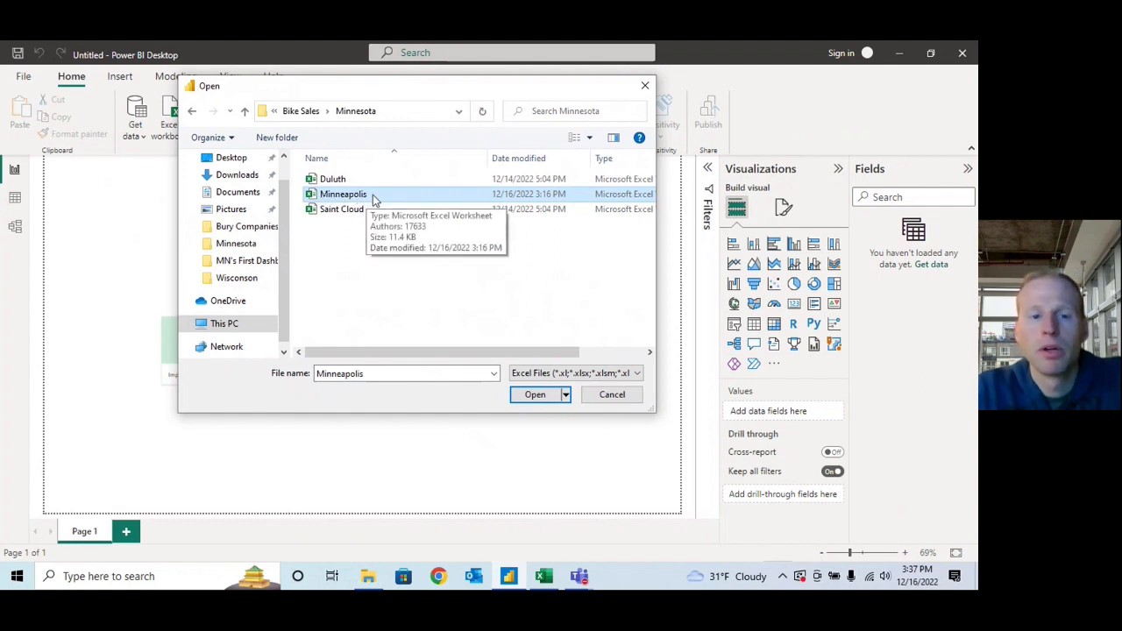
click(533, 395)
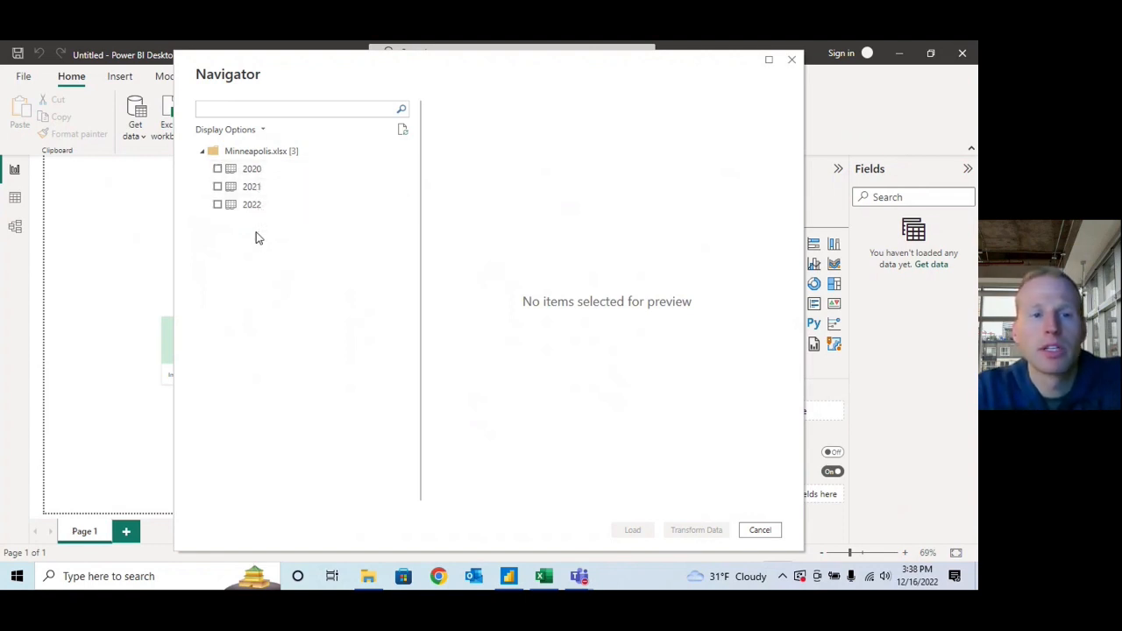
Preview the 2020 sheet in the Navigator and look through the 2021, 2020 and 2022 sheets in Excel for comparison.
click(261, 175)
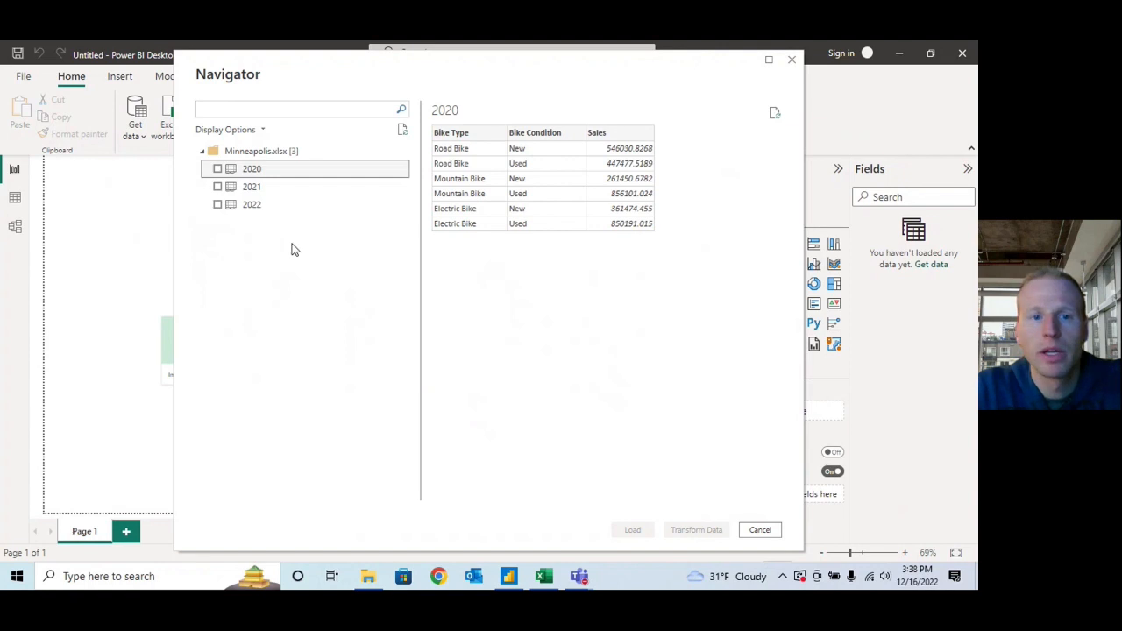
click(546, 580)
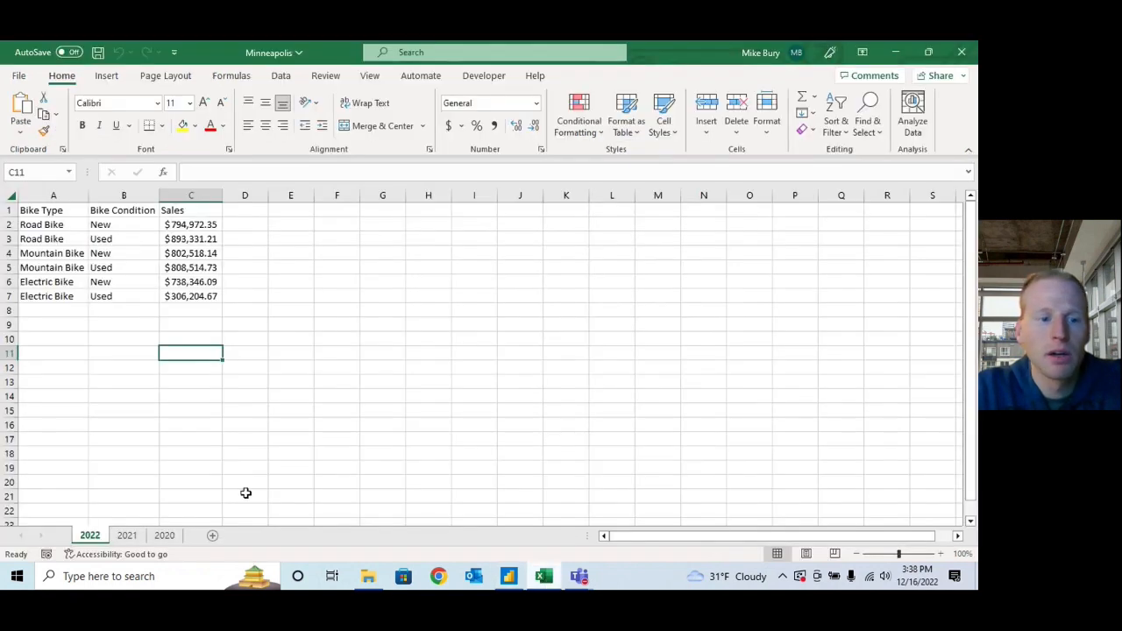
click(128, 537)
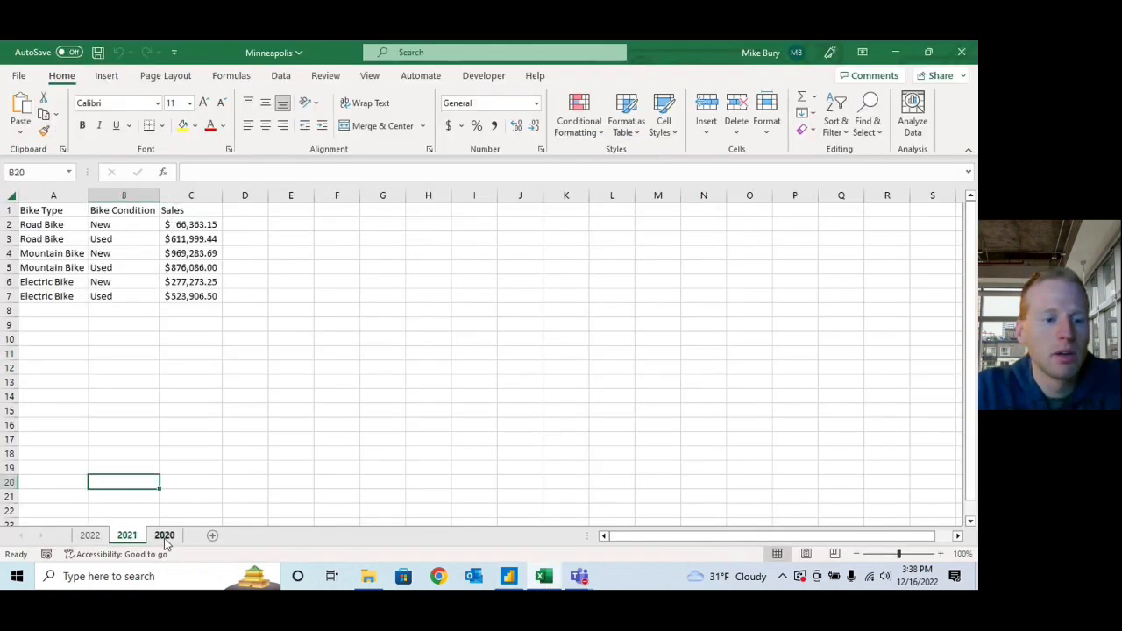
click(165, 537)
click(128, 537)
click(92, 537)
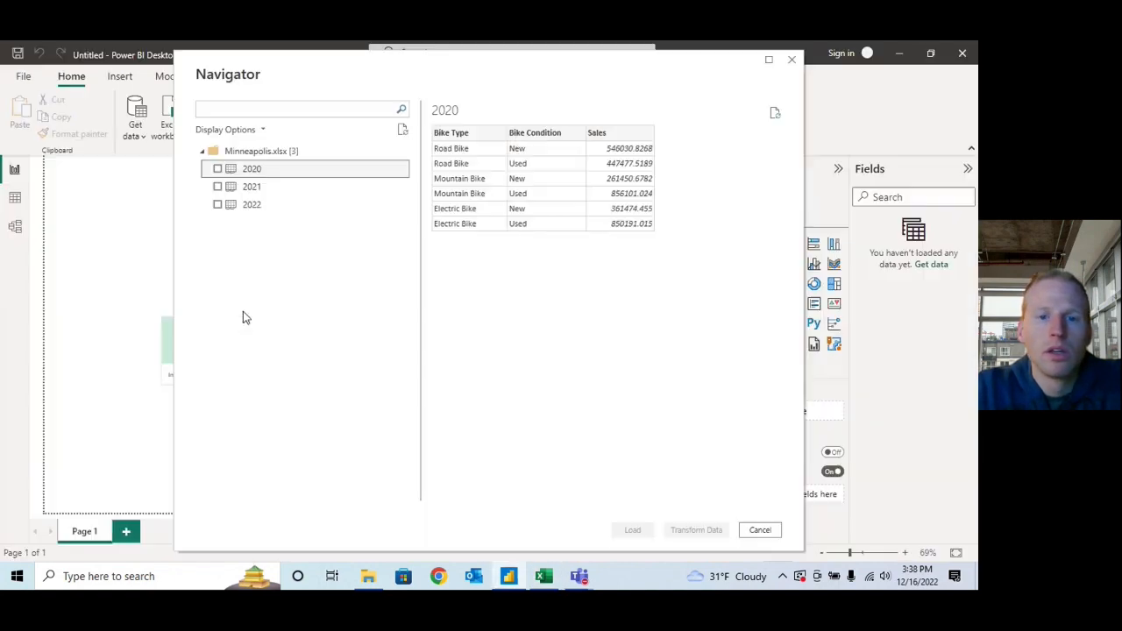
Preview the 2022, 2021 and 2020 sheets in the Navigator, select only 2022, and open it in the Power Query Editor.
click(255, 208)
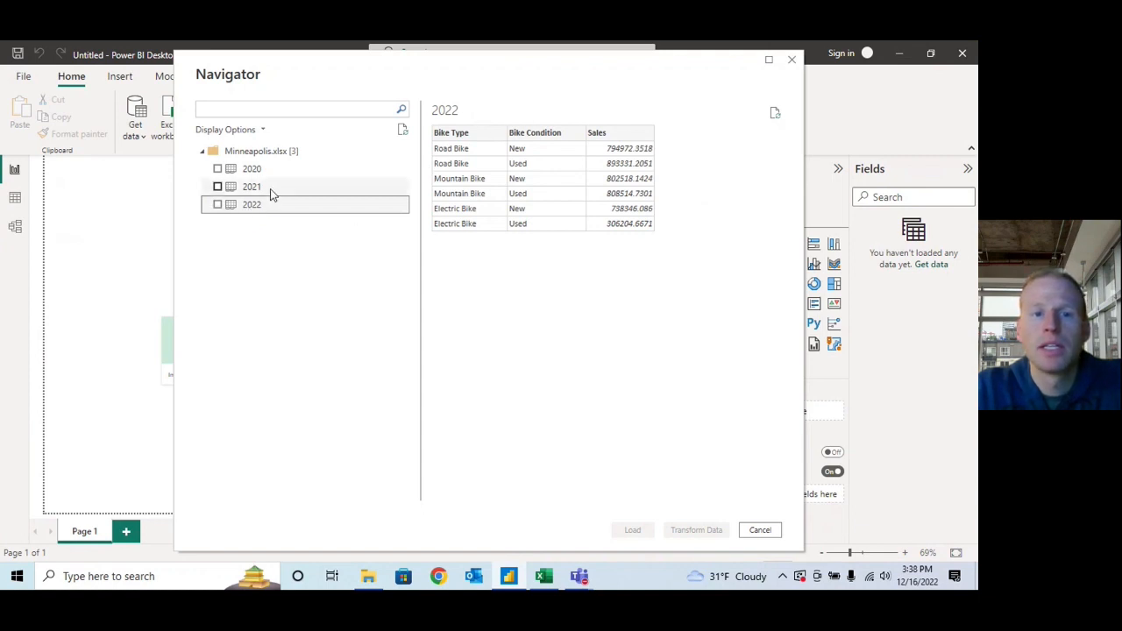
click(272, 188)
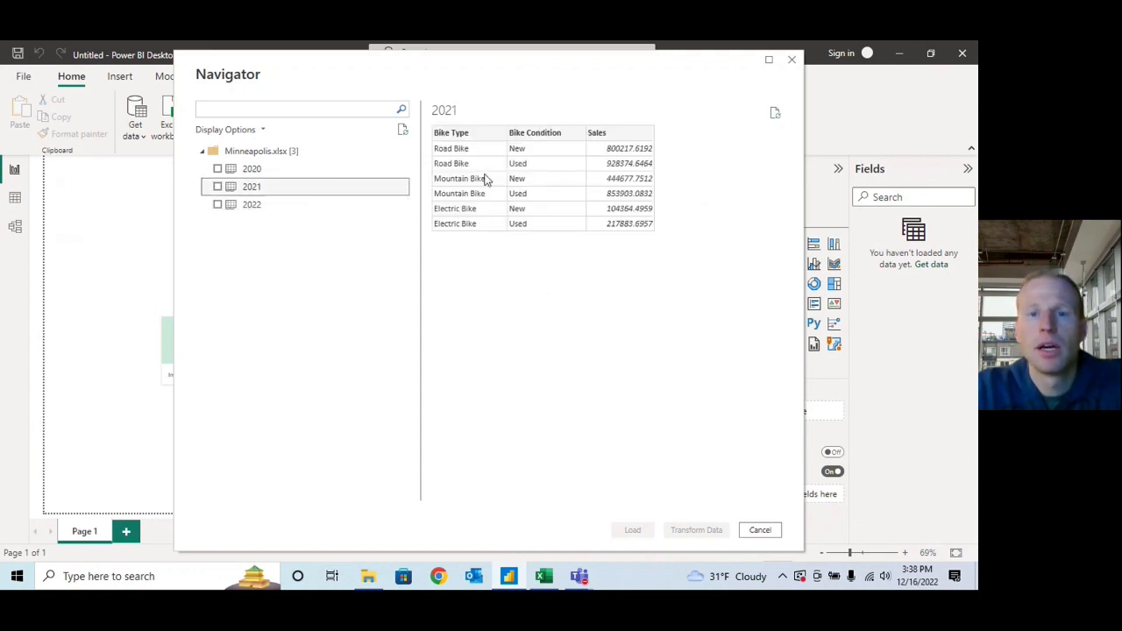
click(260, 173)
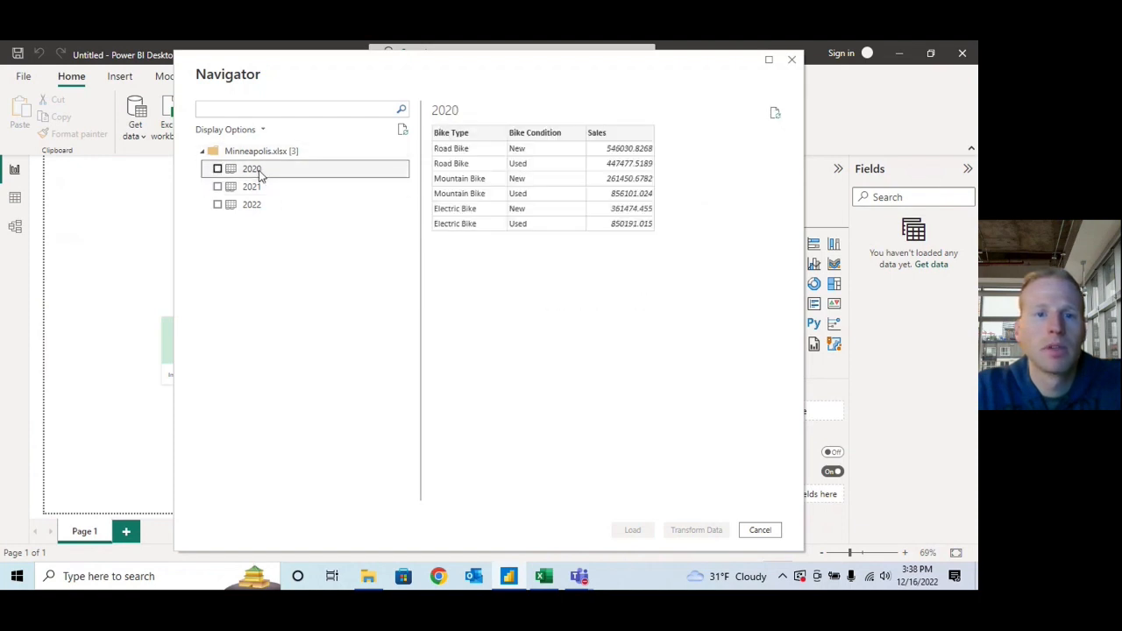
click(218, 205)
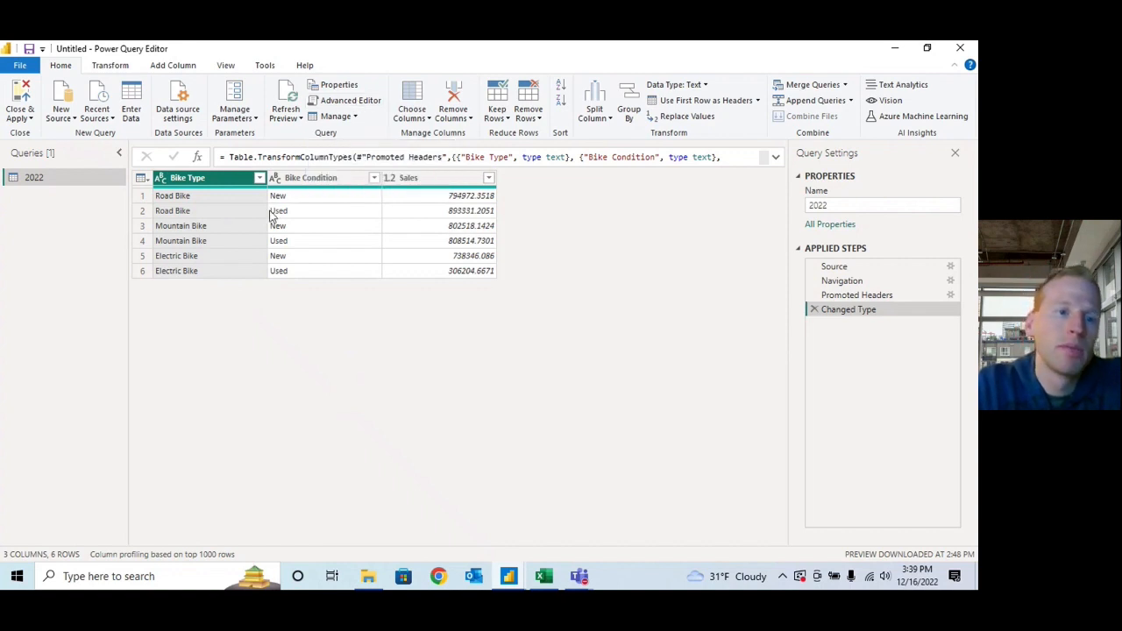
Remove the top 2 rows from the 2022 query.
click(145, 198)
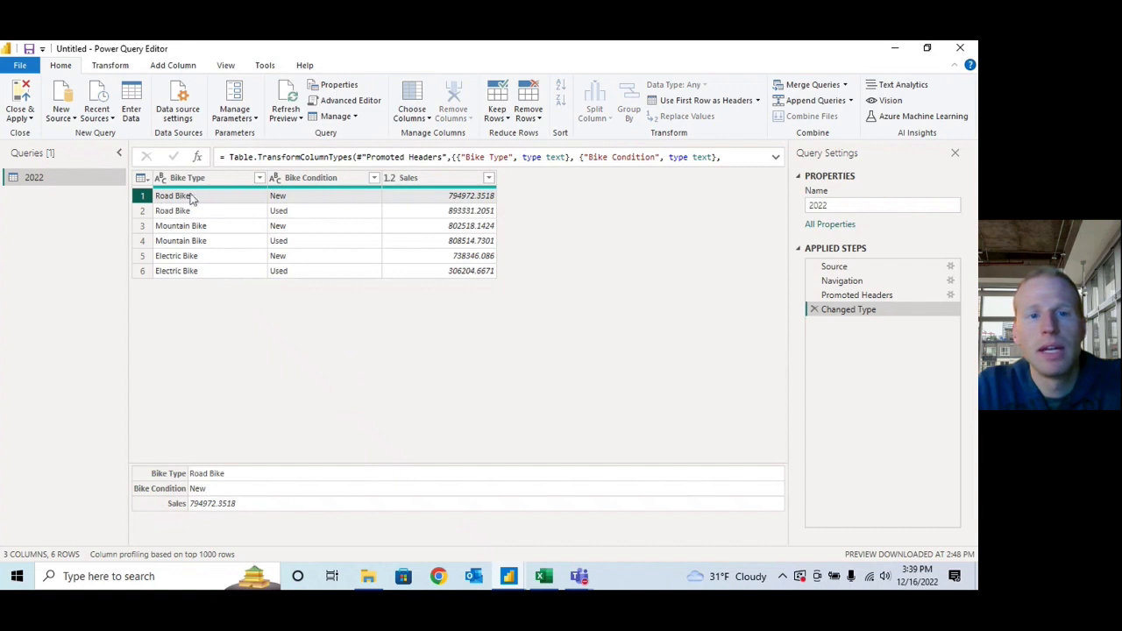
click(539, 120)
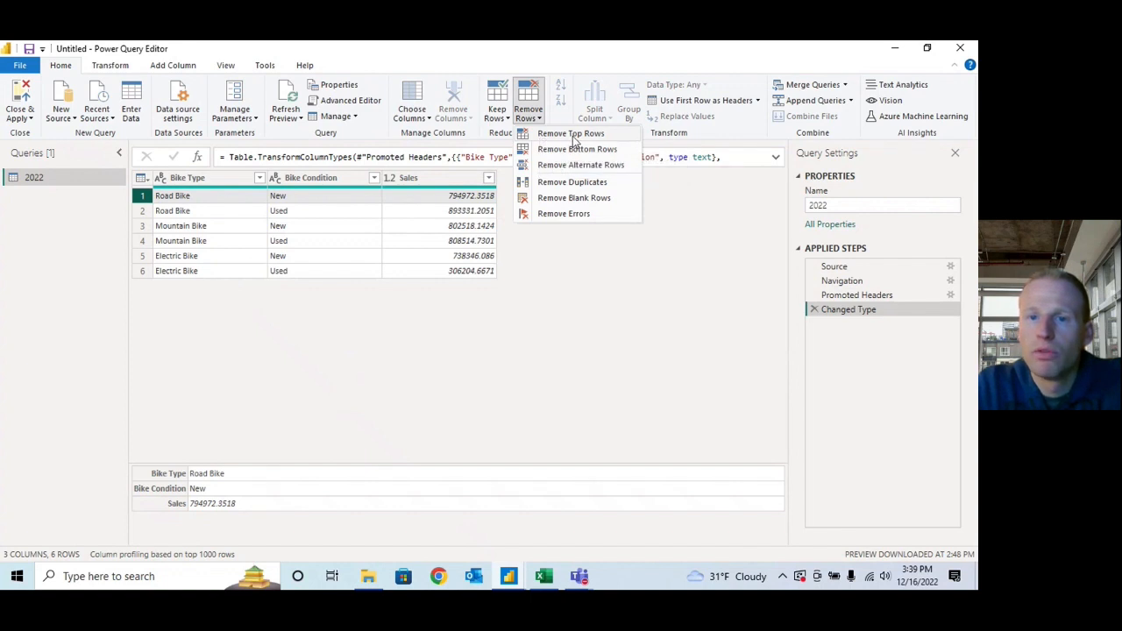
click(608, 140)
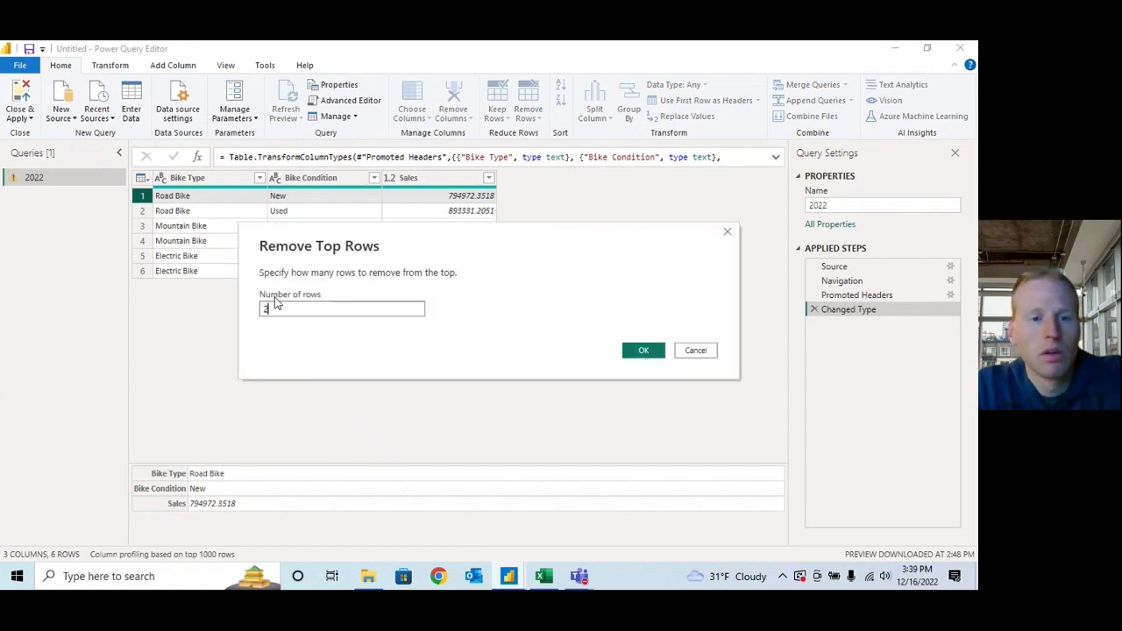
text(2)
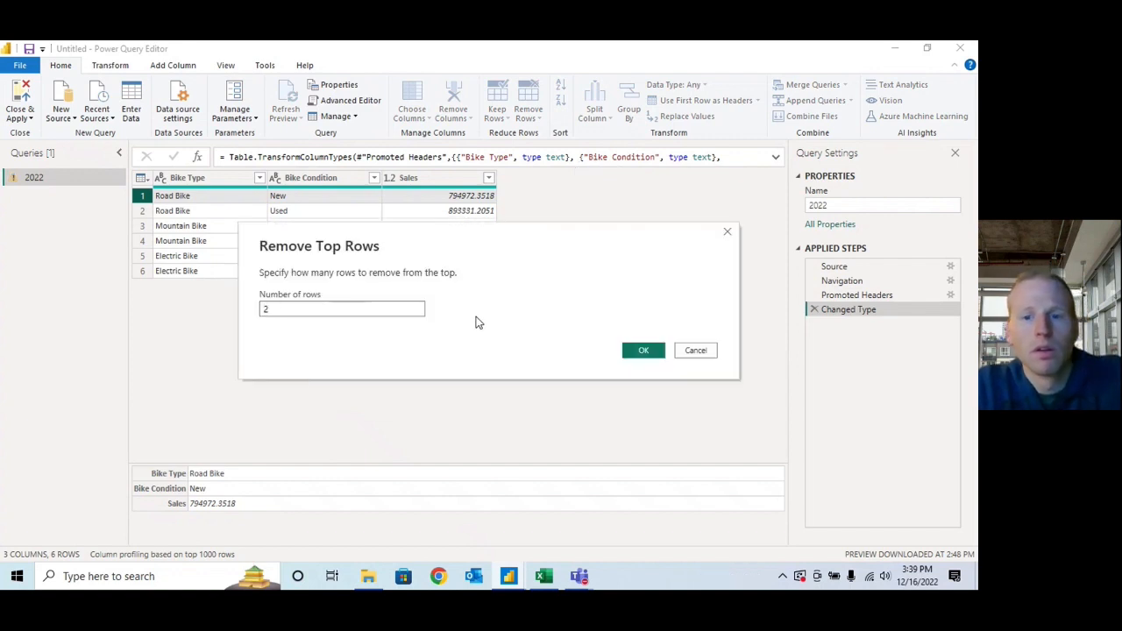
click(639, 351)
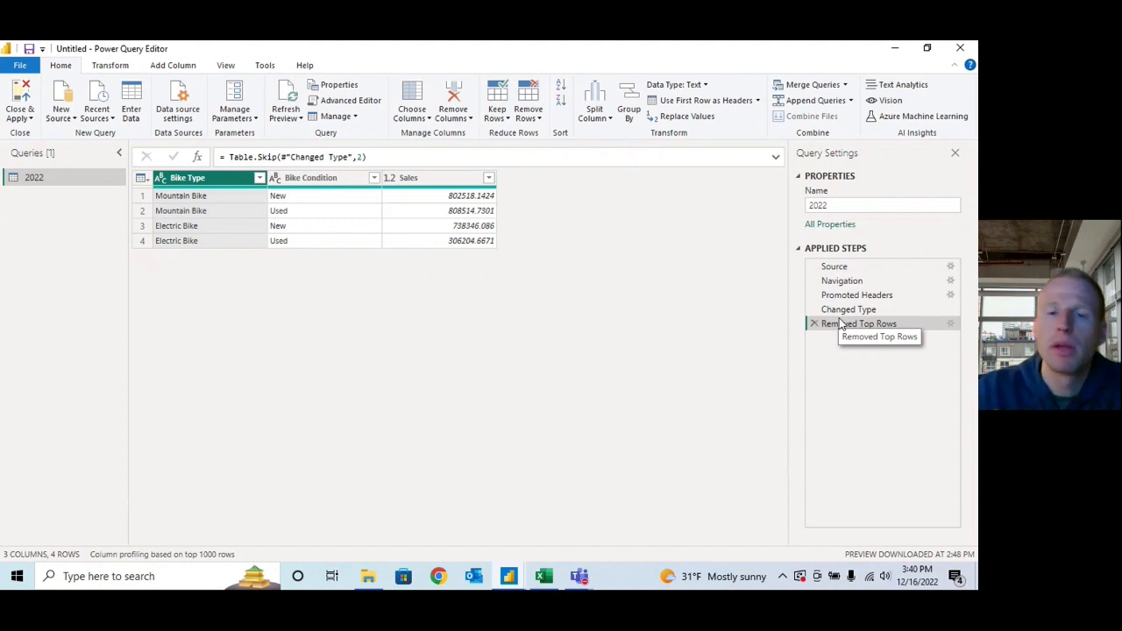
View the query's Source step, and hide and restore the Formula Bar and the Query Settings pane.
click(859, 268)
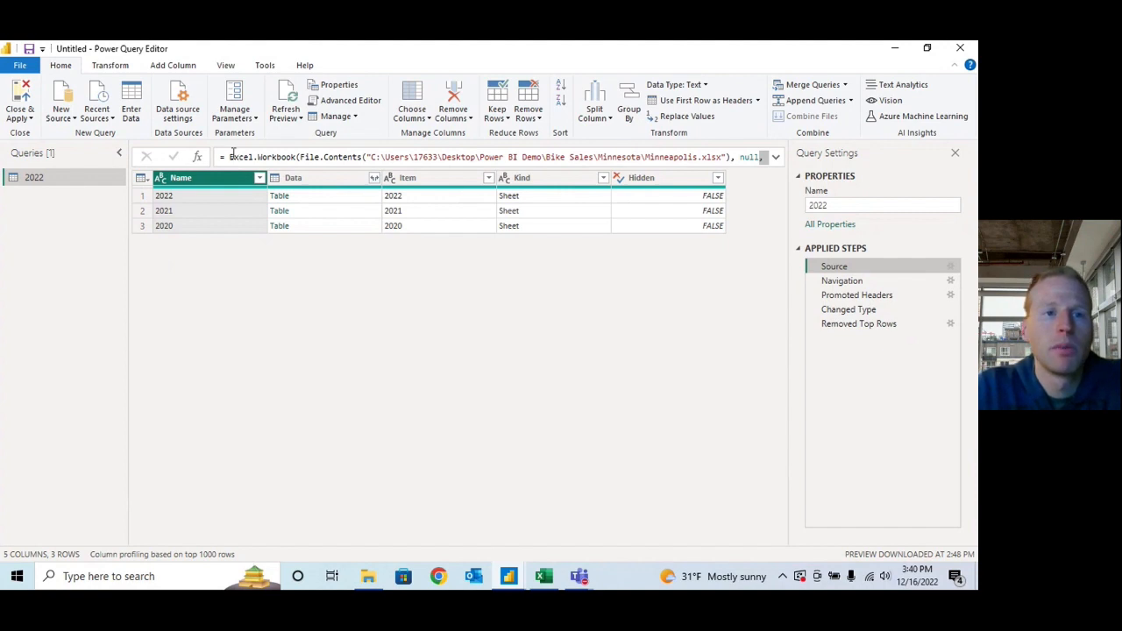
click(226, 68)
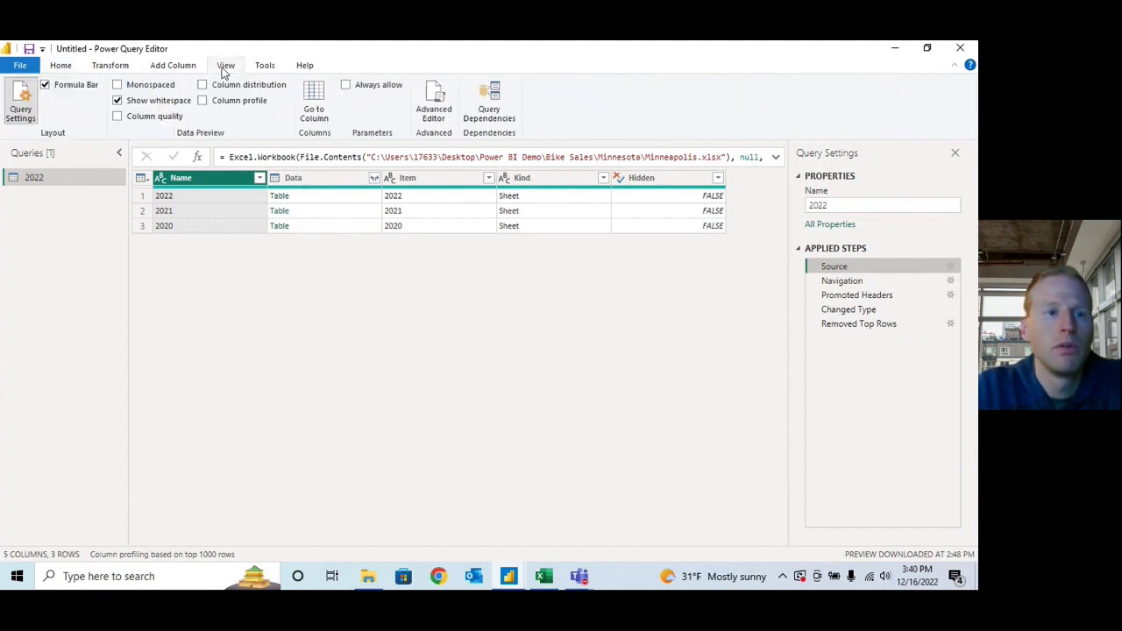
click(45, 85)
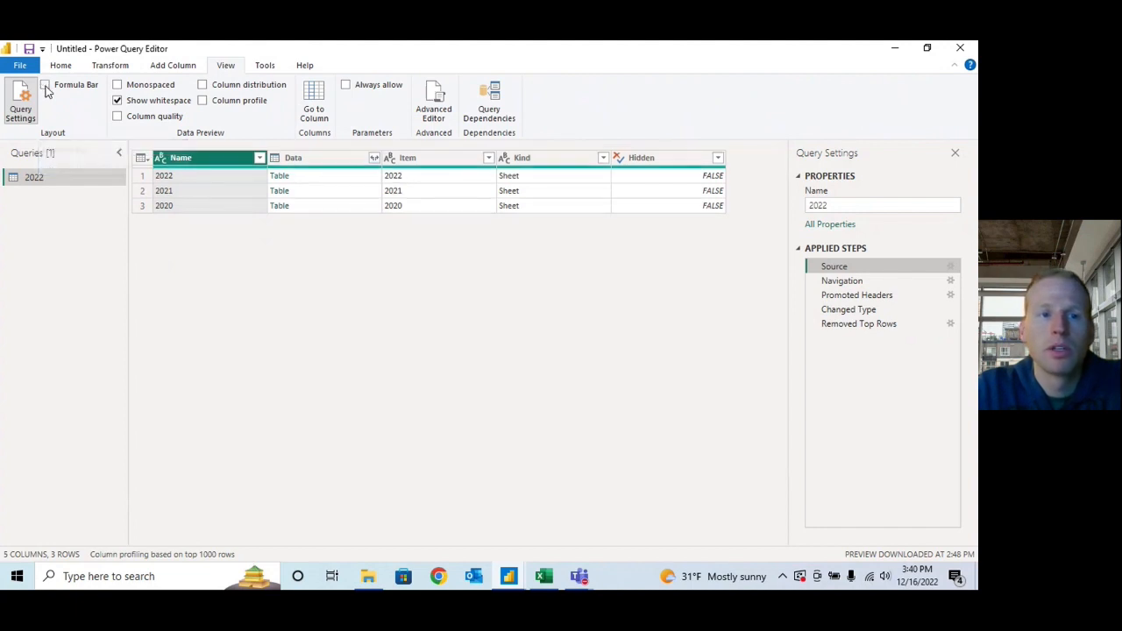
click(44, 85)
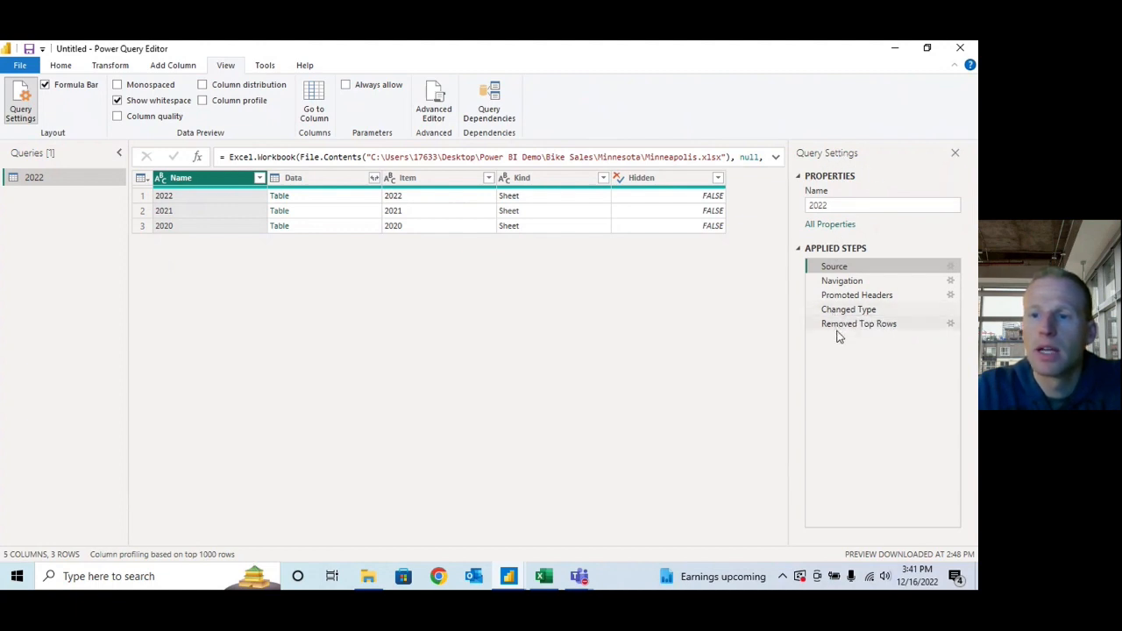
click(954, 153)
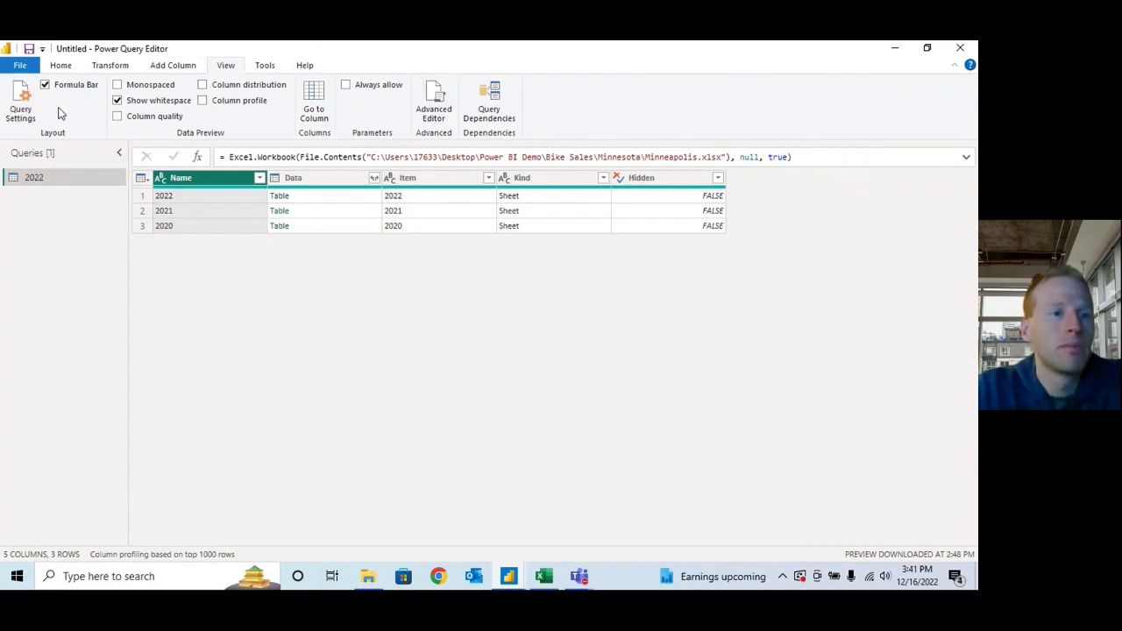
click(23, 115)
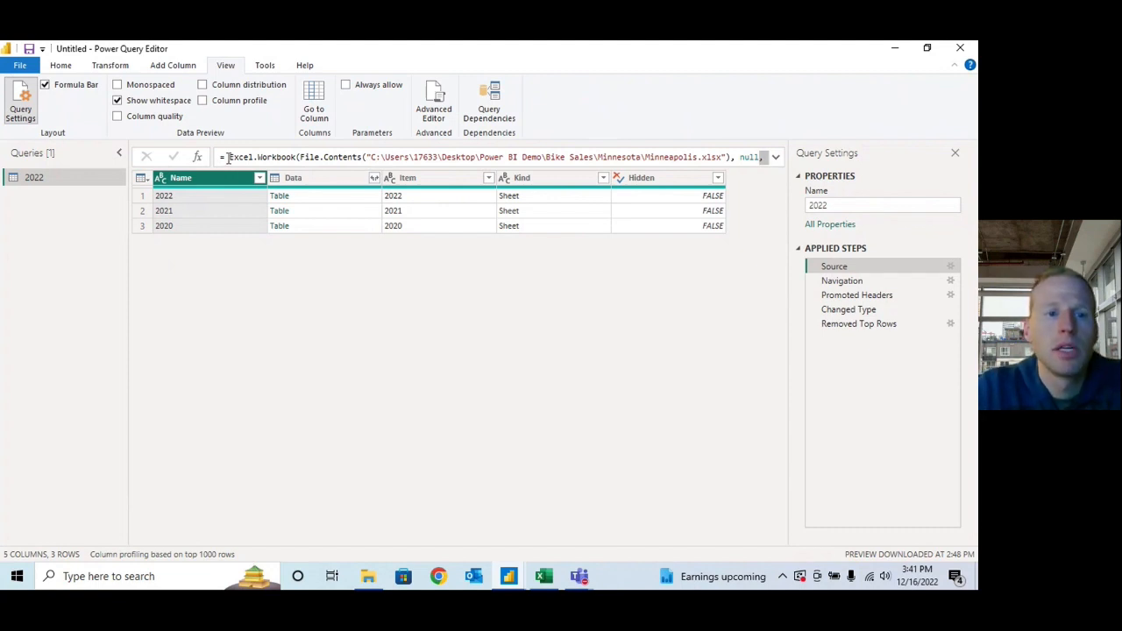
Highlight Excel.Workbook in the Source formula, check the Excel workbook option in the main Power BI Desktop window, and return to a maximized Power Query Editor.
drag(227, 157, 297, 157)
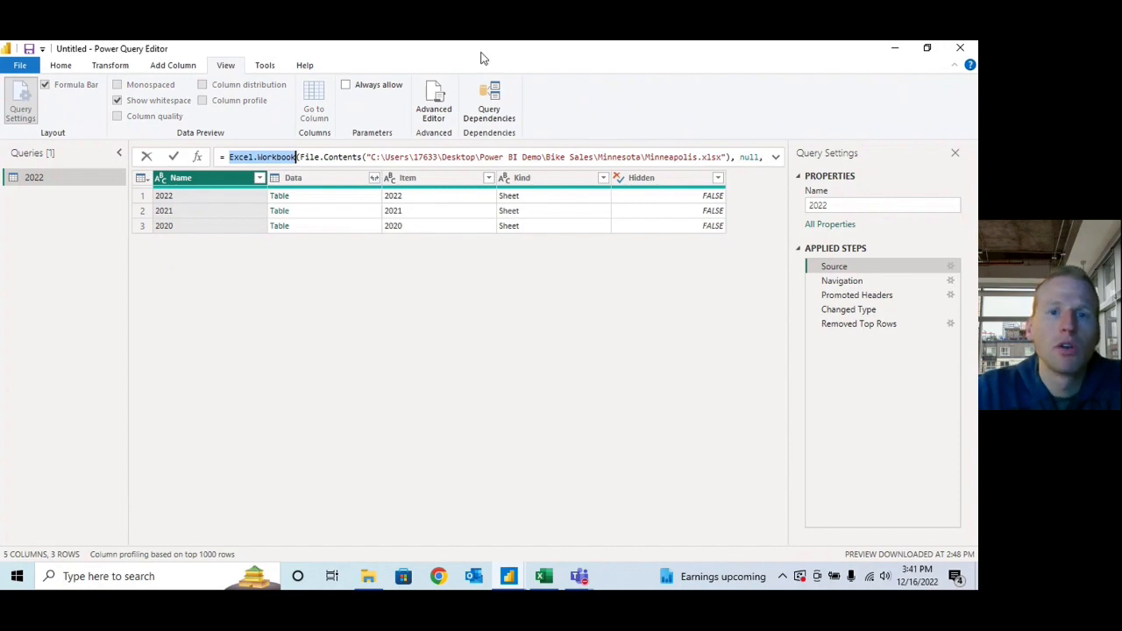
drag(745, 50, 637, 162)
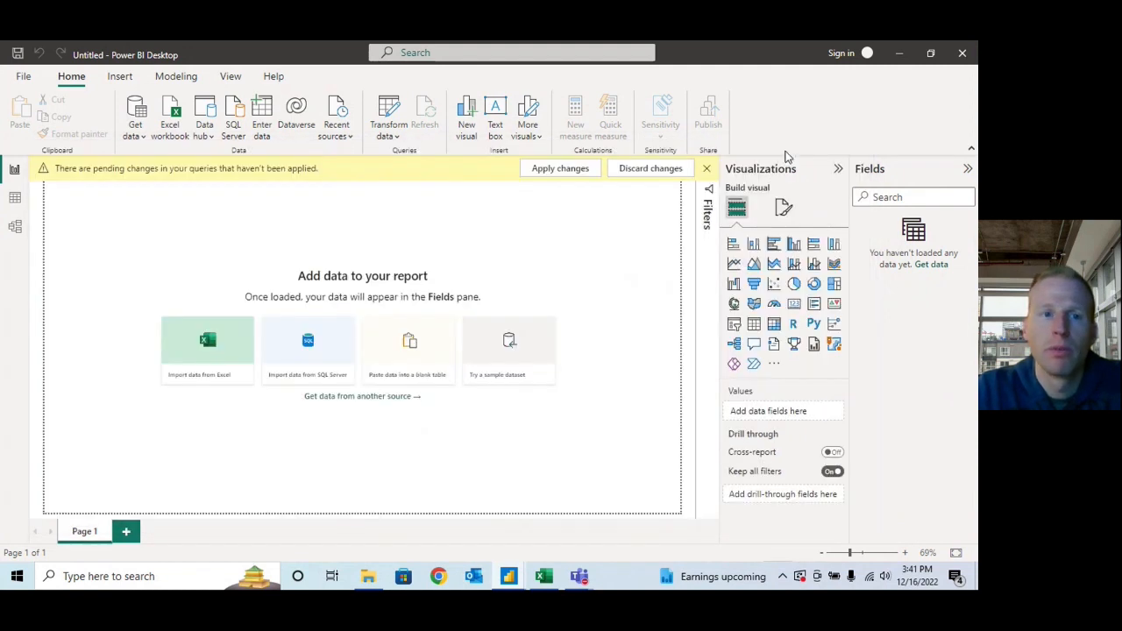
click(786, 151)
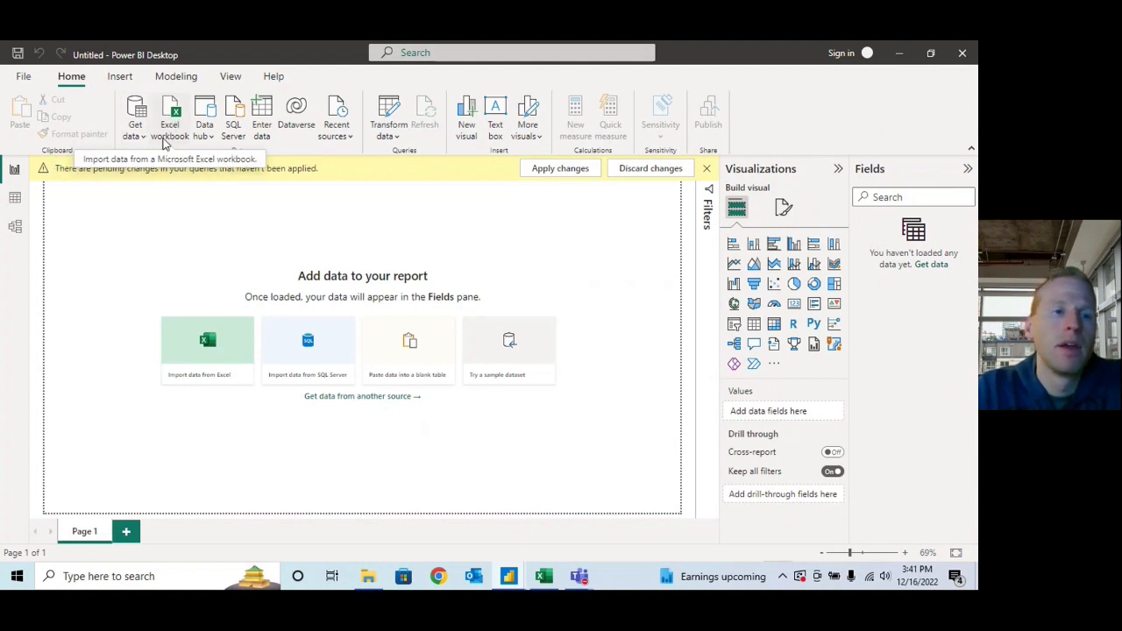
key(alt+Tab)
key(alt+Tab)
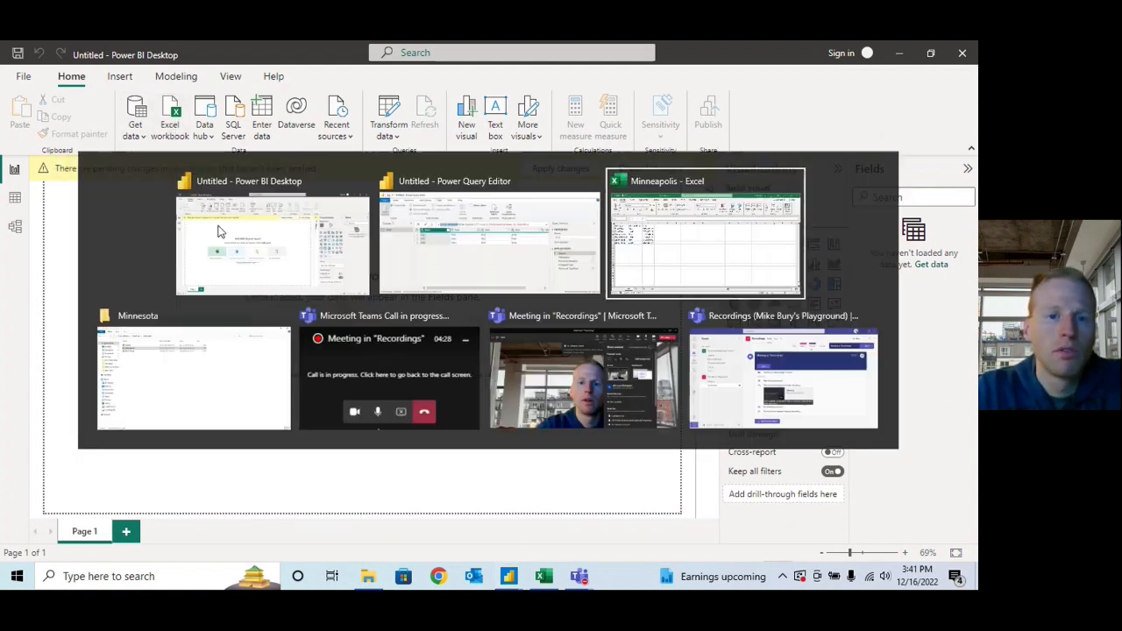
key(alt+shift+Tab)
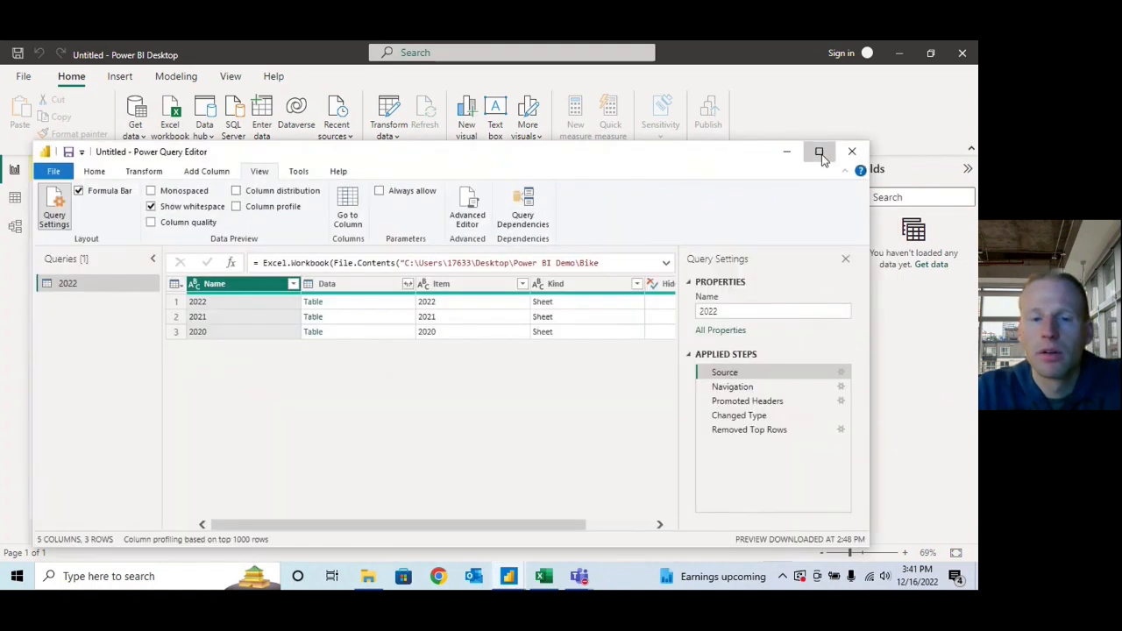
click(819, 150)
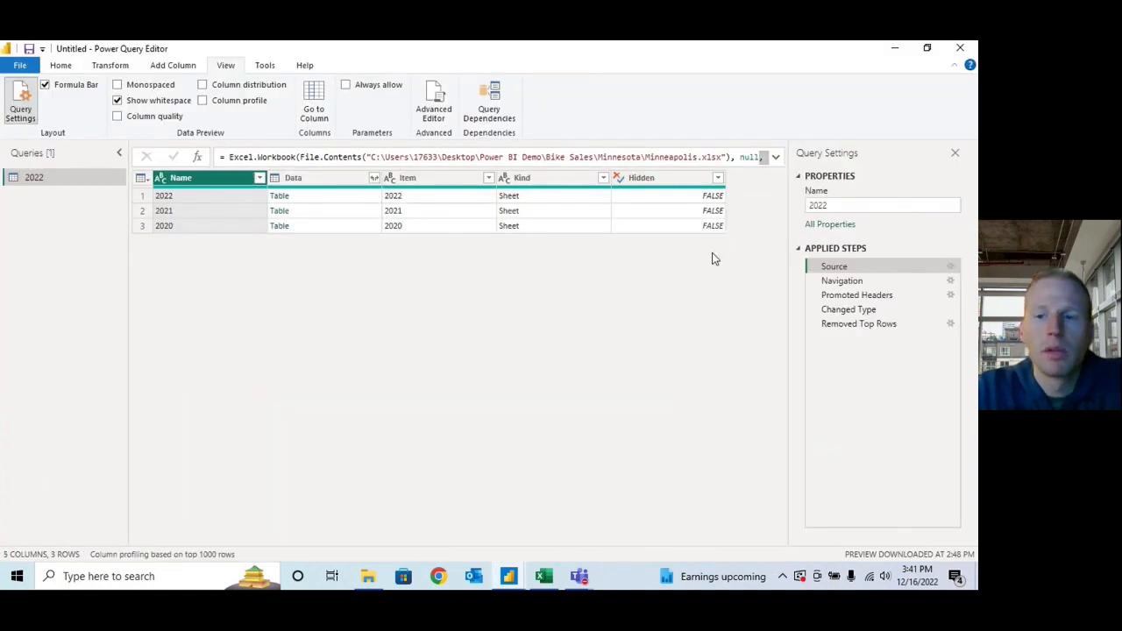
Examine the Excel.Workbook function and the Minneapolis.xlsx file path in the Source step's formula.
click(230, 157)
drag(229, 157, 299, 157)
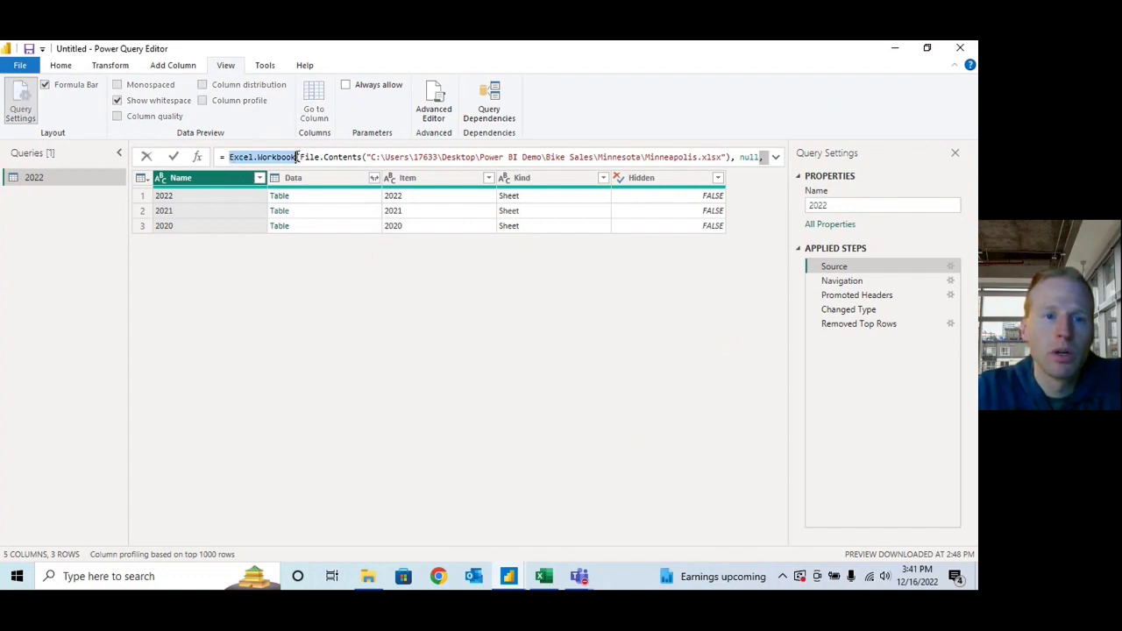
click(371, 157)
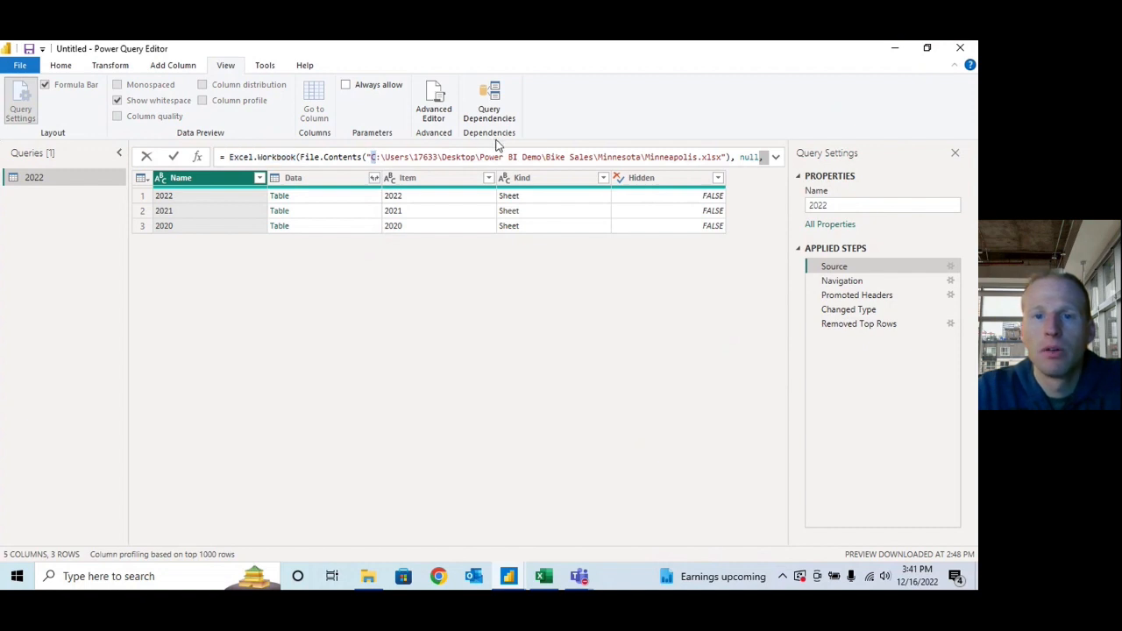
drag(371, 156, 567, 157)
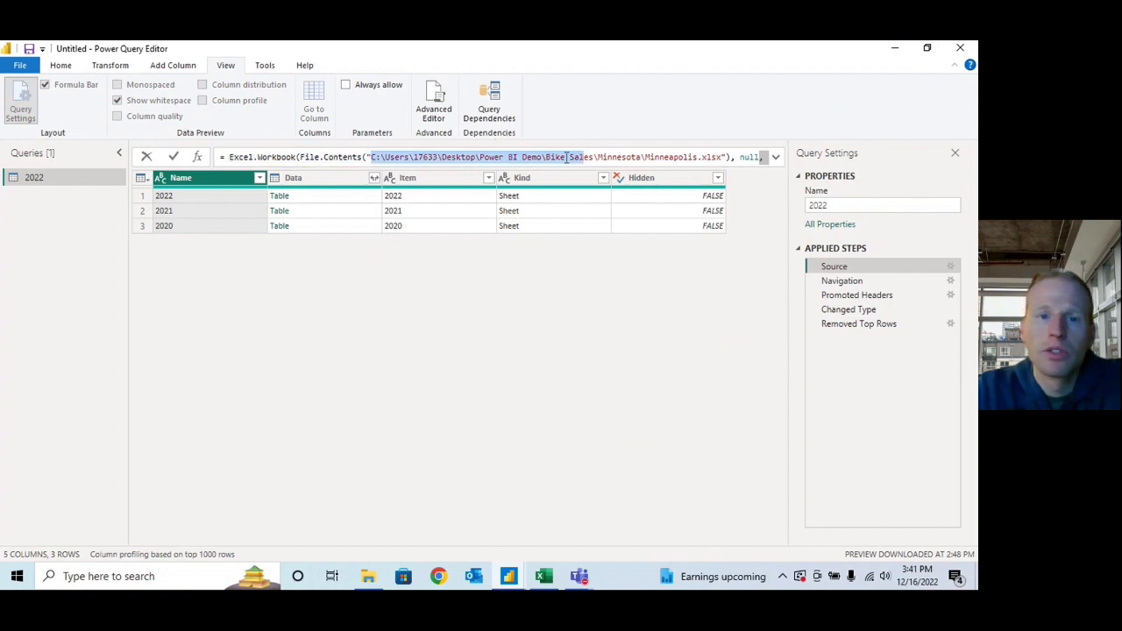
click(455, 160)
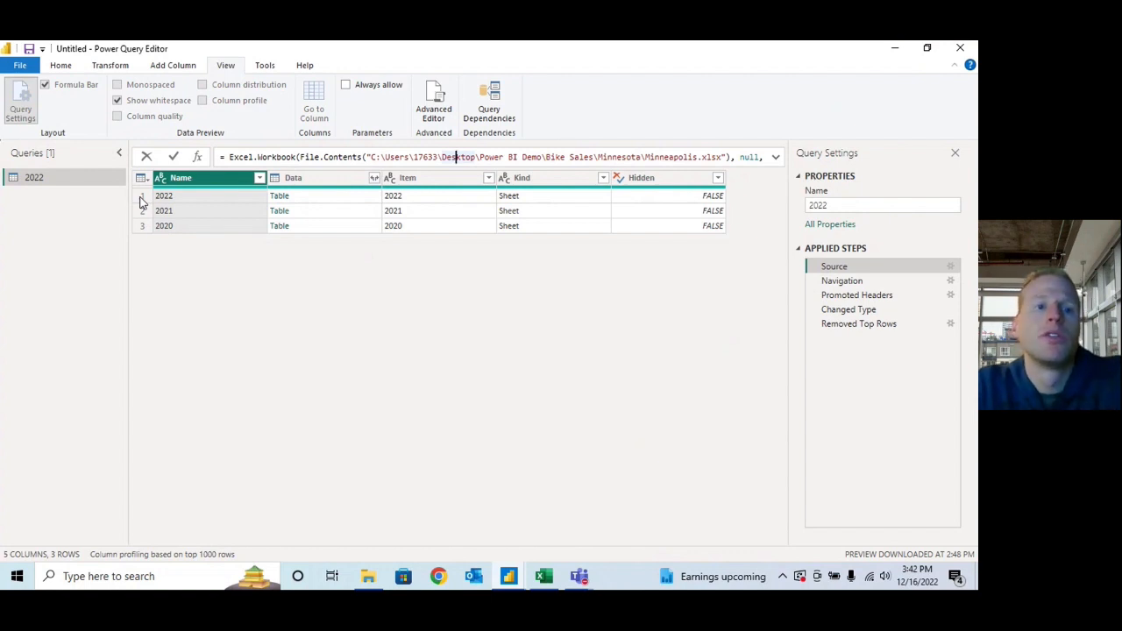
Inspect the 2022, 2021 and 2020 sheet entries in the Source step's table and display the Navigation step.
click(201, 176)
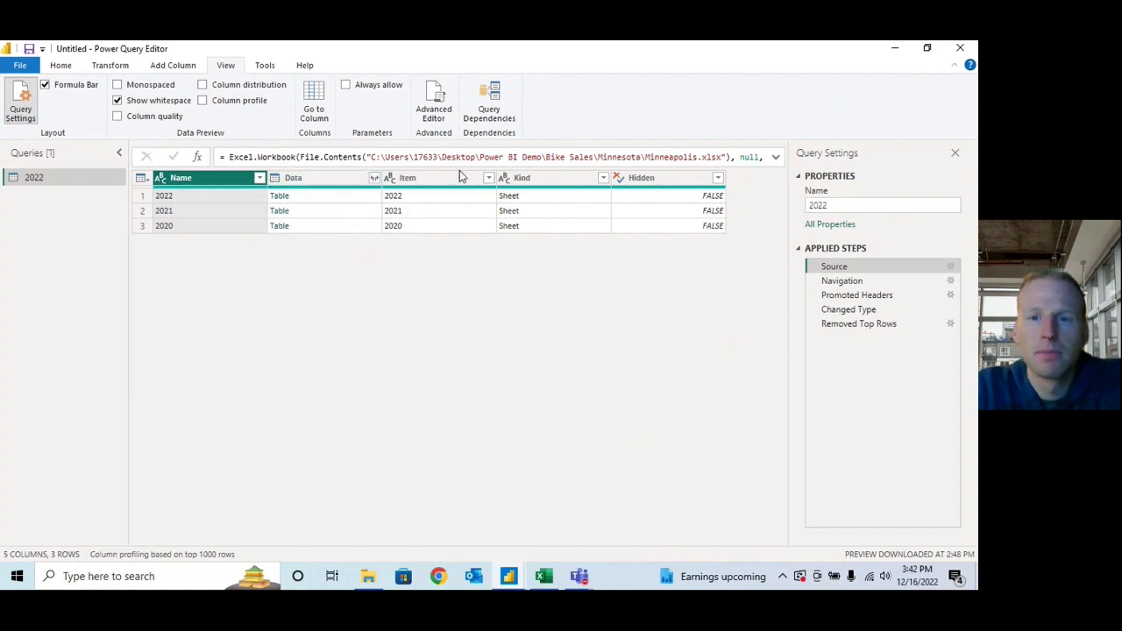
click(145, 200)
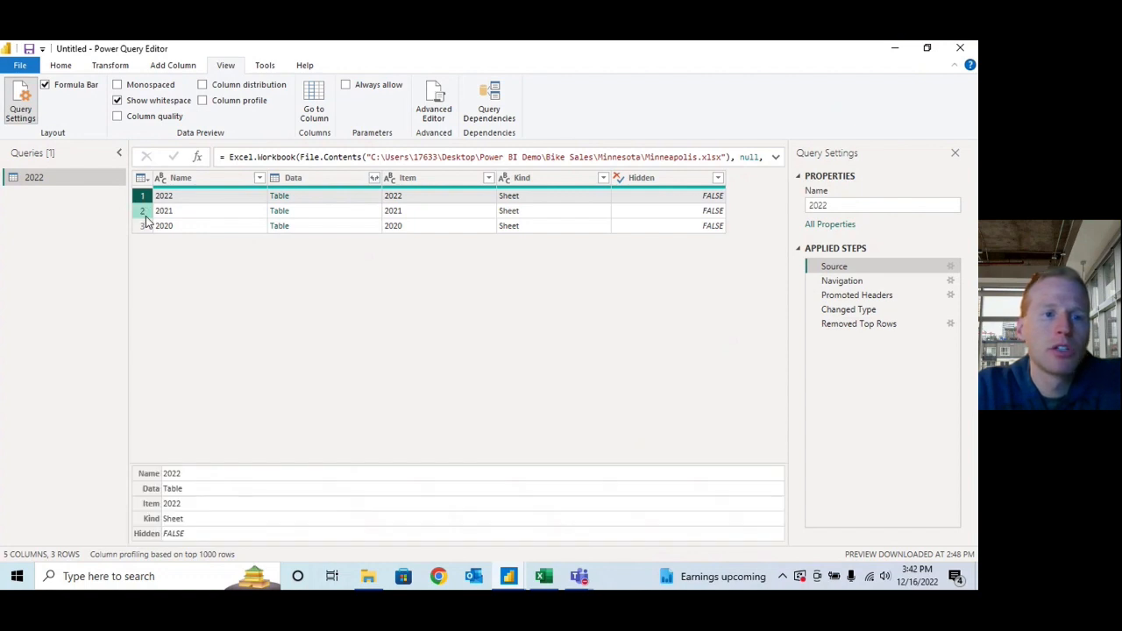
click(145, 214)
click(146, 225)
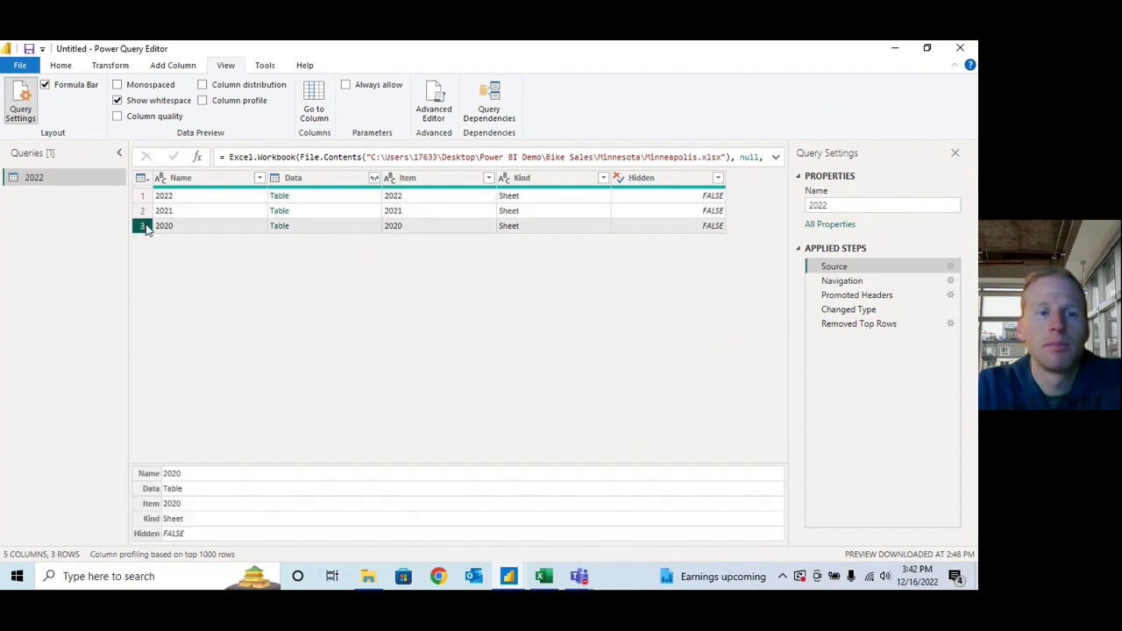
click(183, 199)
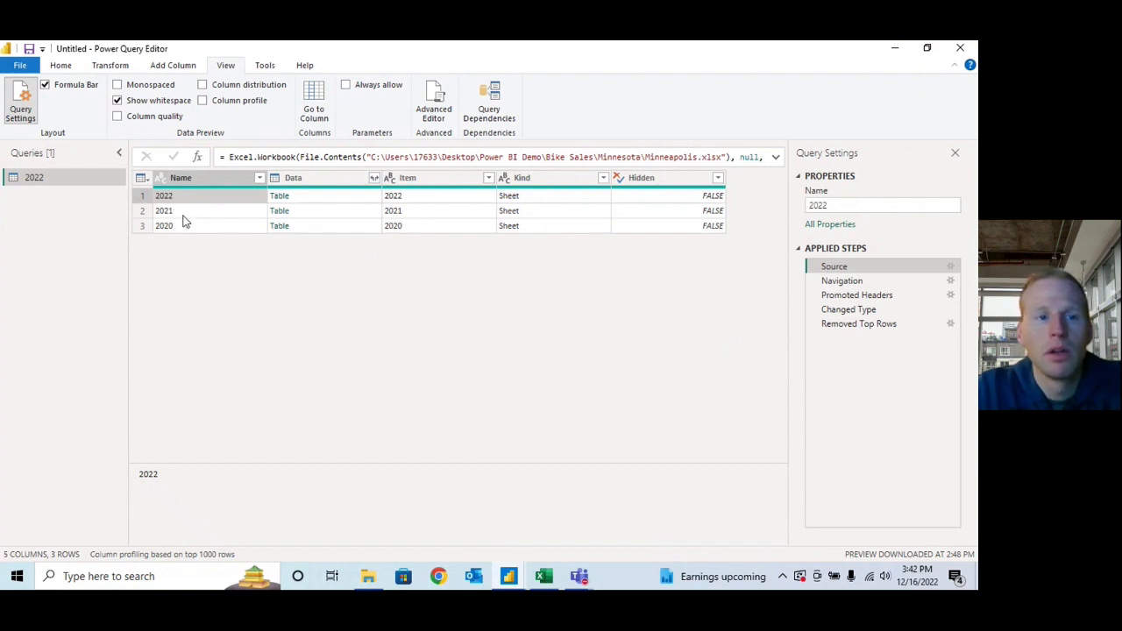
click(181, 210)
click(185, 231)
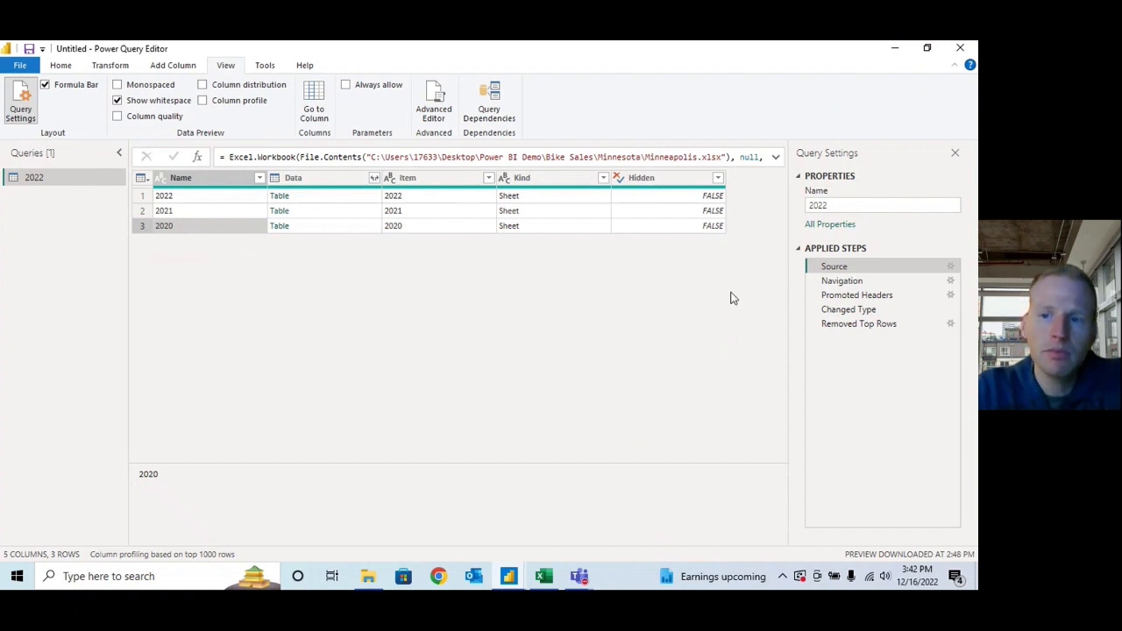
click(838, 282)
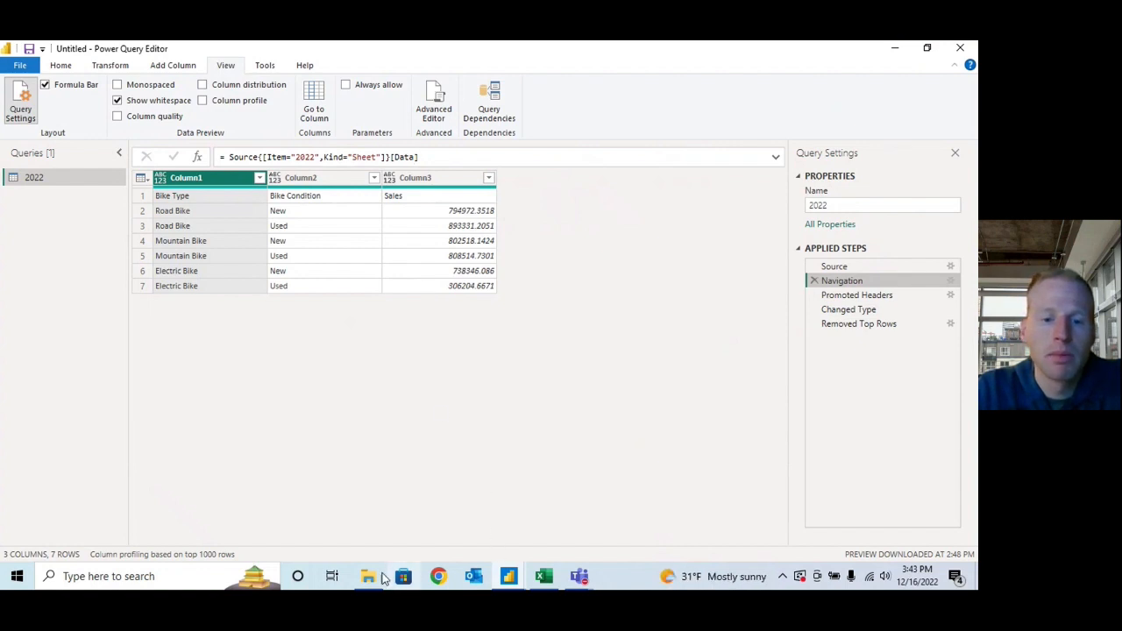
Capture the Navigation step's formula with the Snipping Tool and place the snip below the formula bar, clear of most of the table.
click(154, 582)
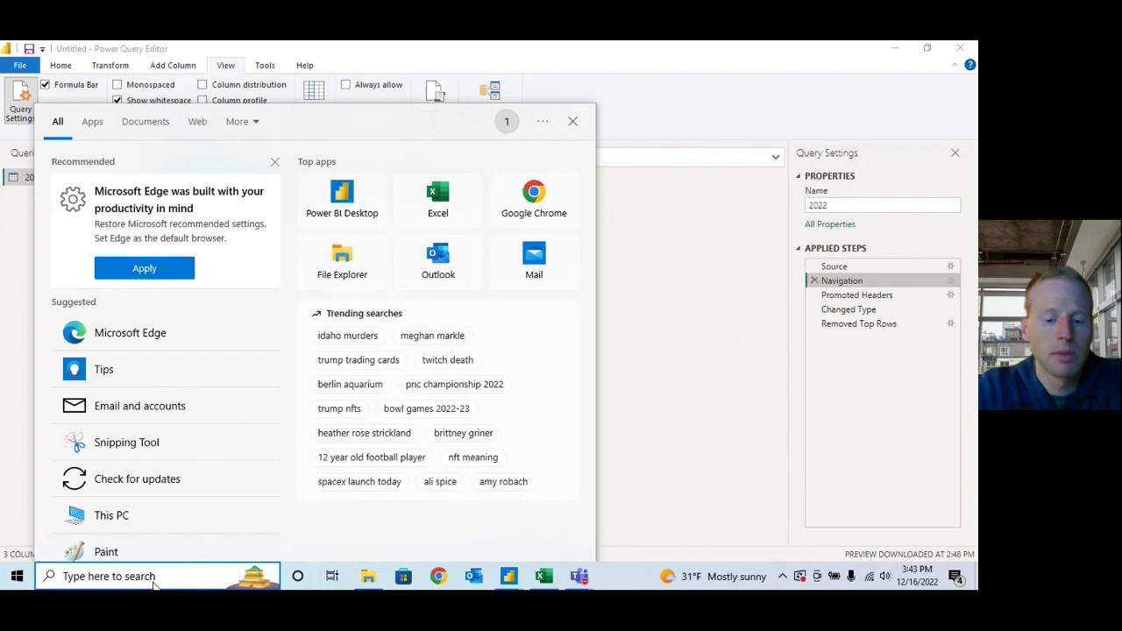
text(snip)
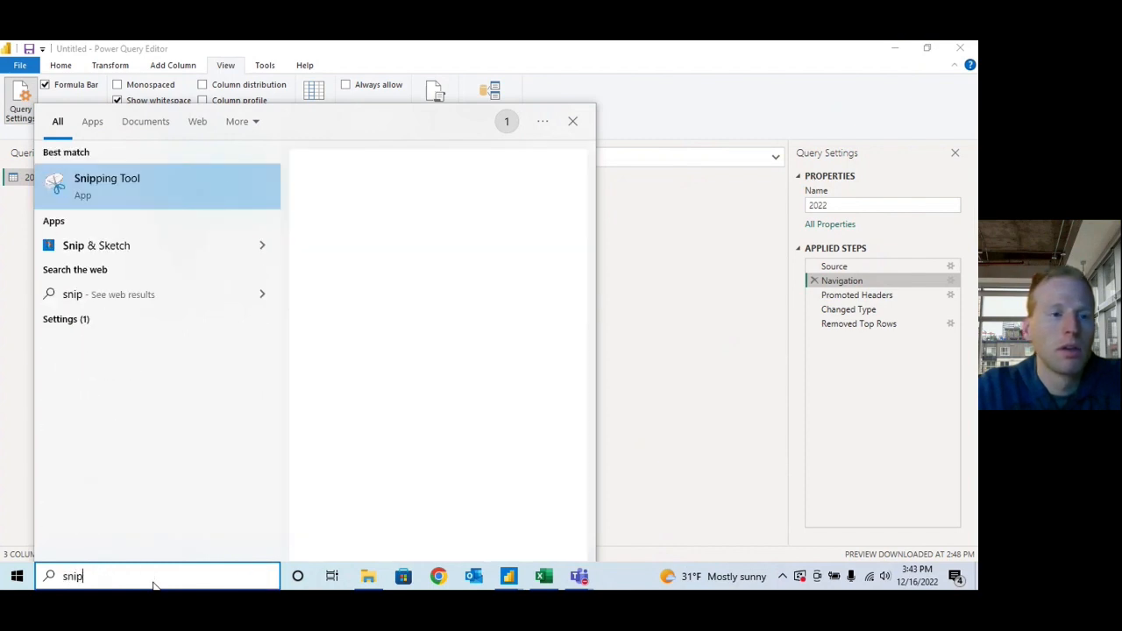
key(Return)
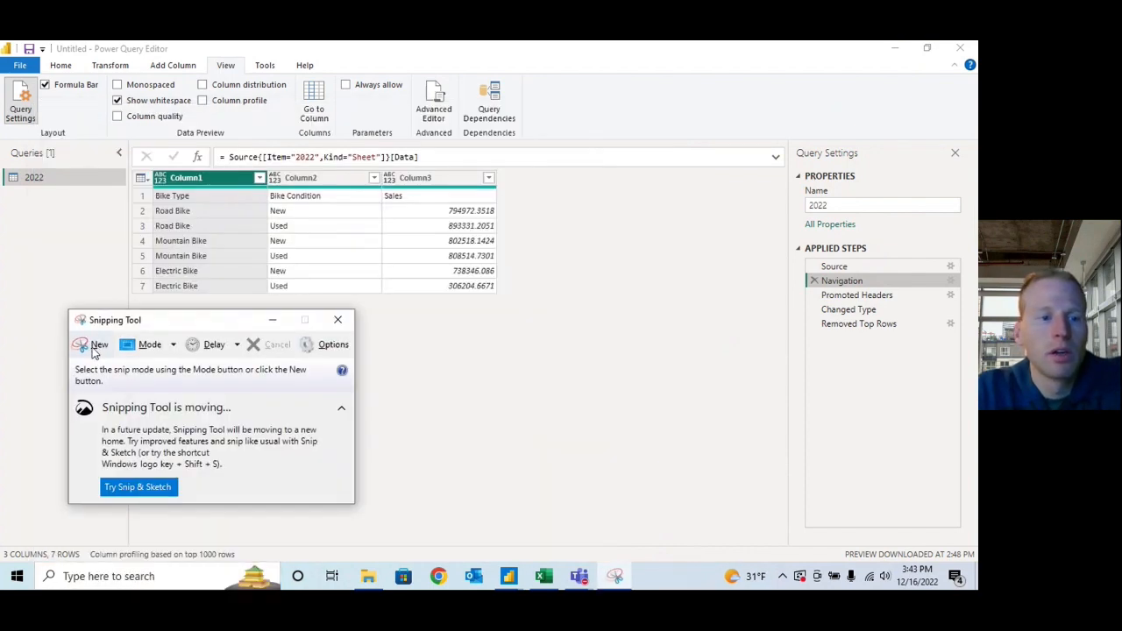
click(93, 345)
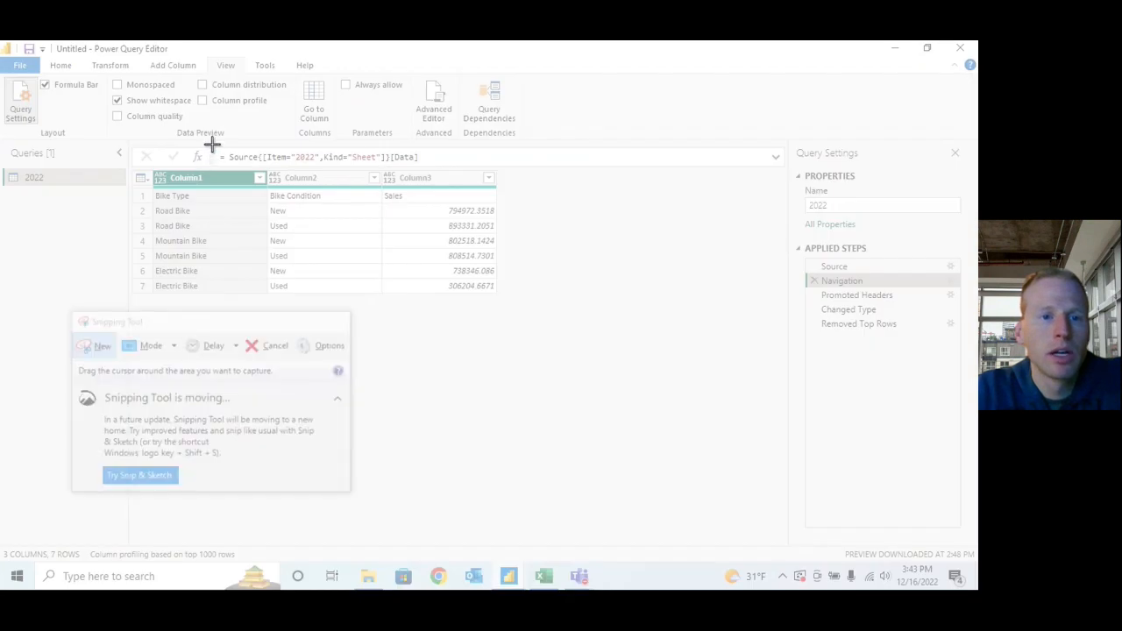
drag(212, 146, 448, 173)
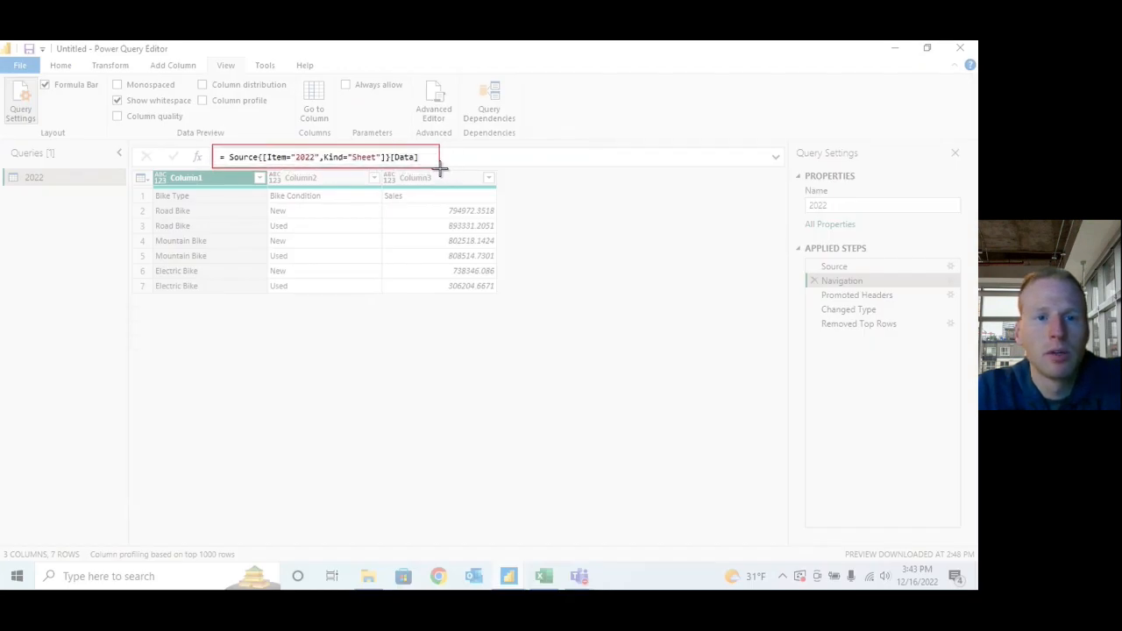
drag(441, 167, 441, 169)
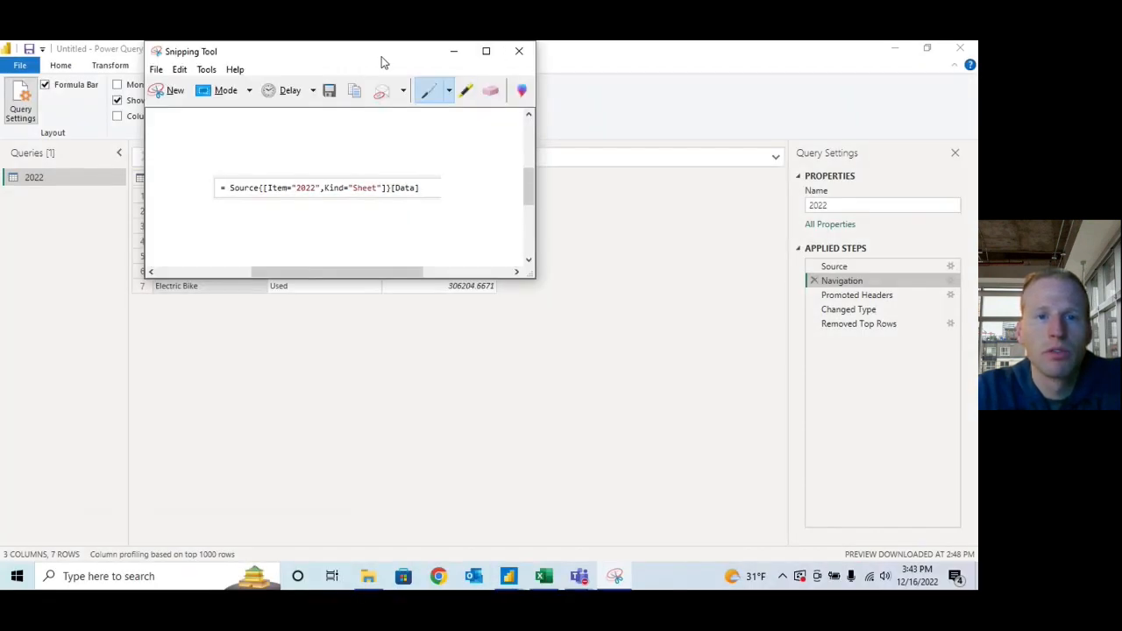
drag(380, 51, 514, 283)
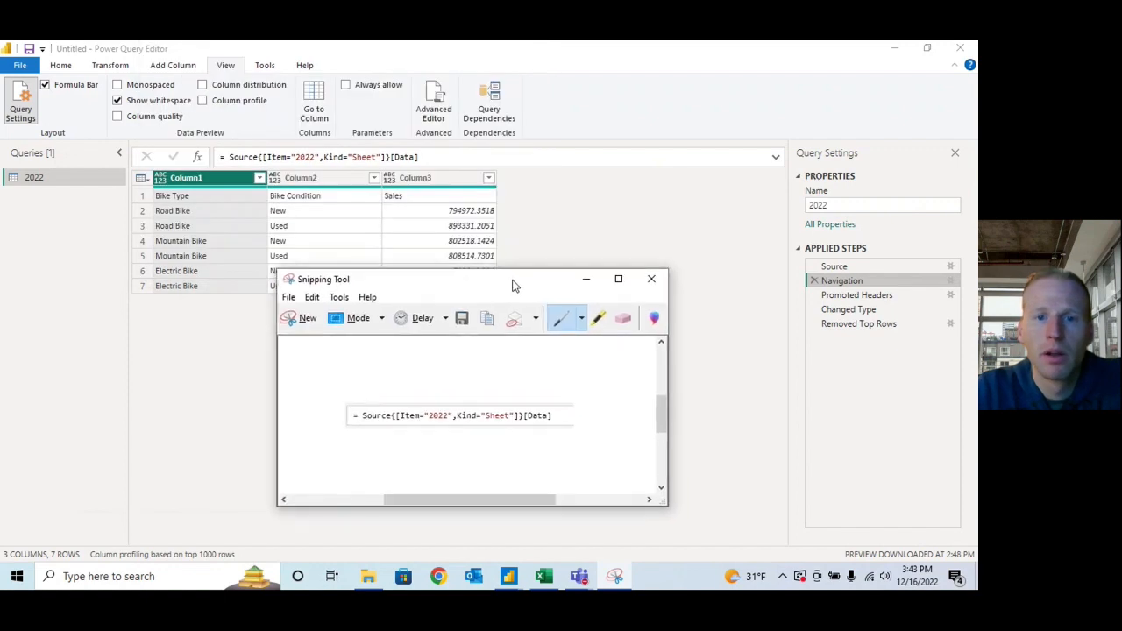
Display the Source step and compare the snipped formula with its table, selecting the 2022 entry in the Item column.
click(846, 268)
key(alt+Tab)
key(alt+Tab)
key(alt+shift+Tab)
key(alt+shift+Tab)
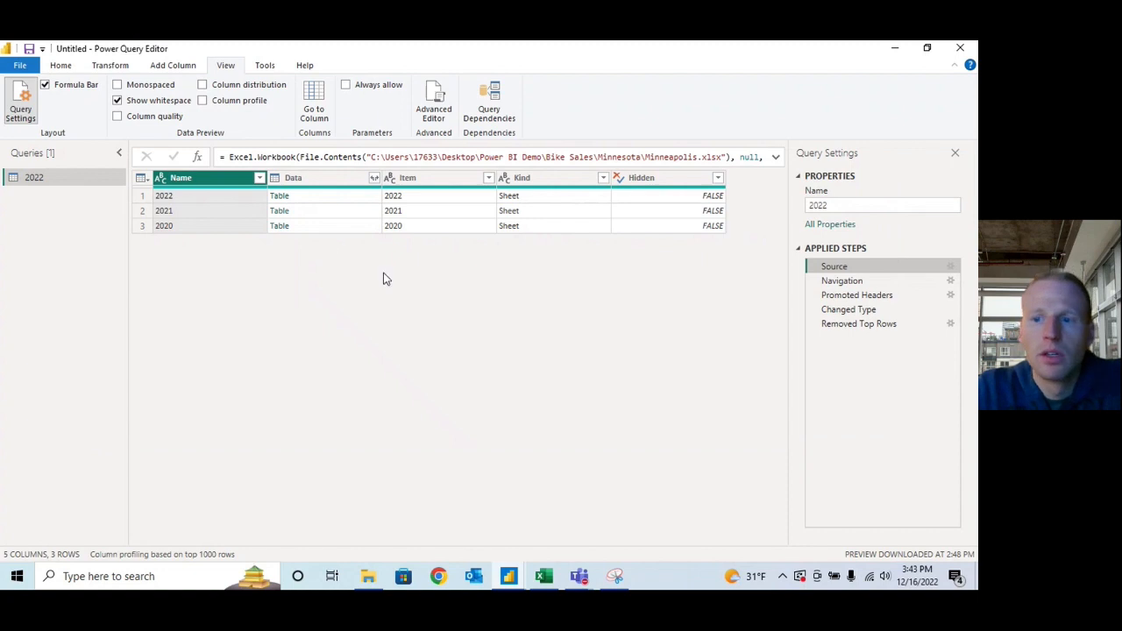
key(alt+Tab)
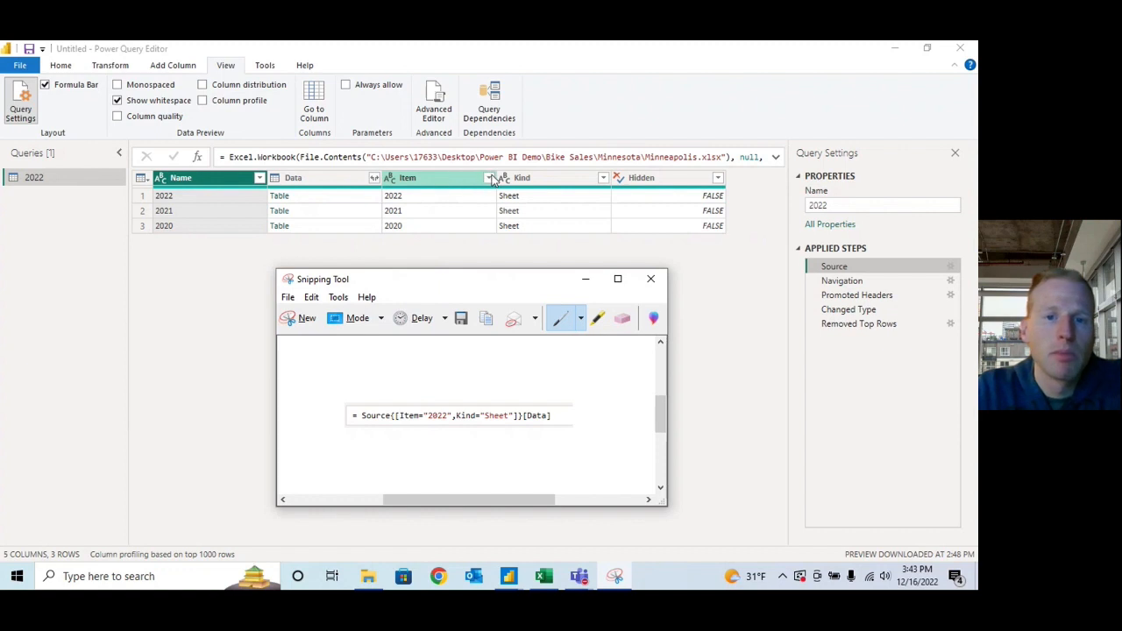
click(398, 200)
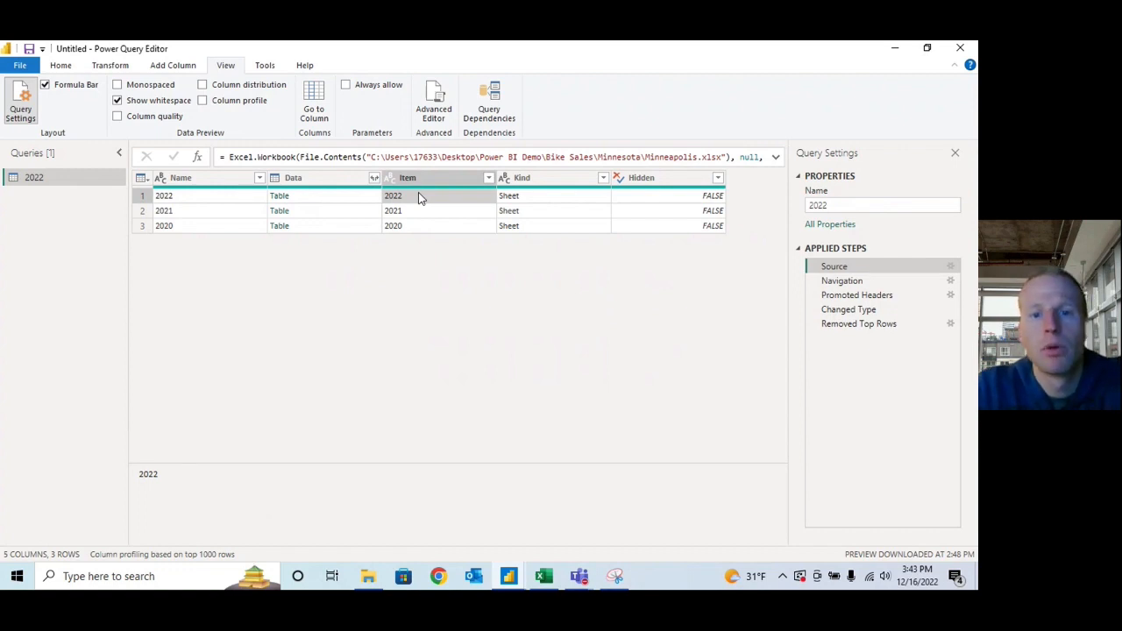
key(alt+Tab)
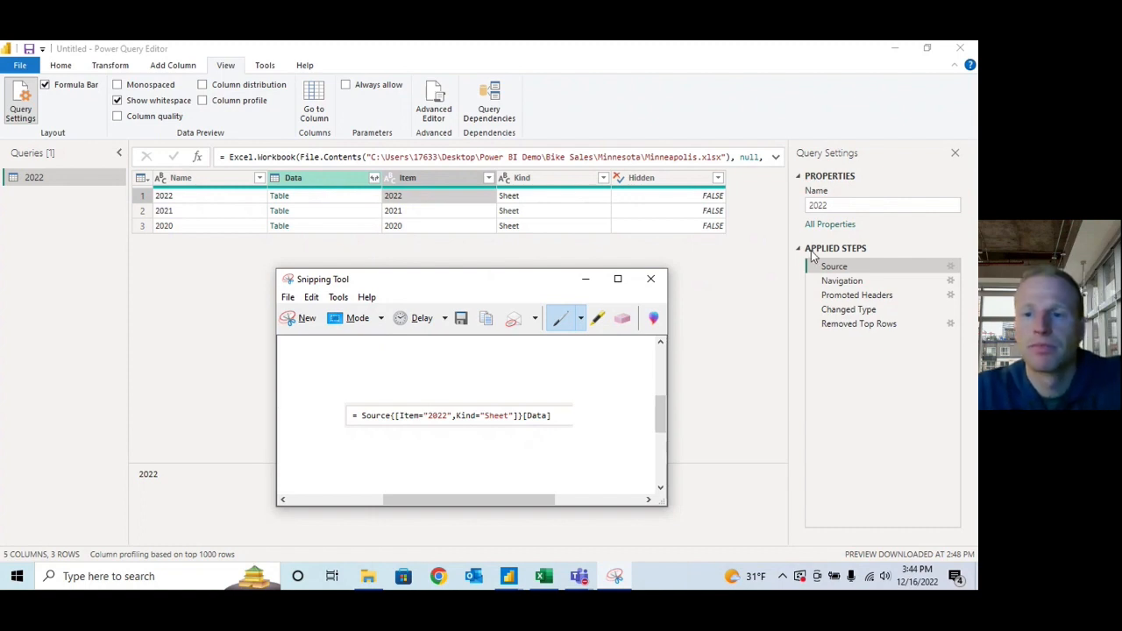
Inspect the Bike Type, Bike Condition and Sales cells in the Navigation step's first row and compare them with the Promoted Headers step.
click(853, 287)
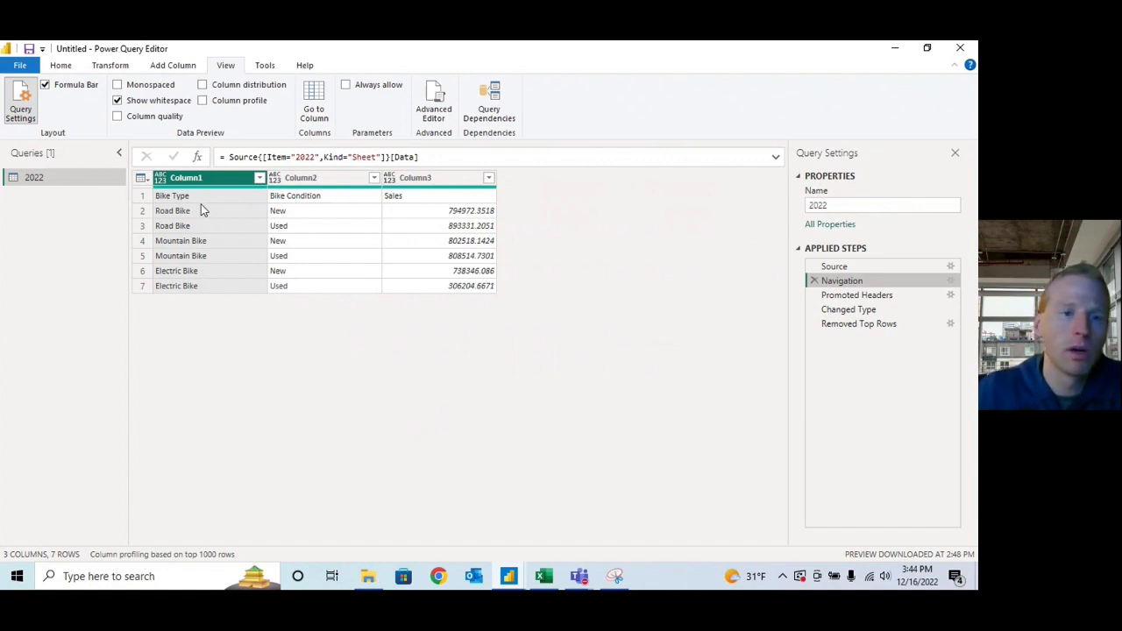
click(175, 197)
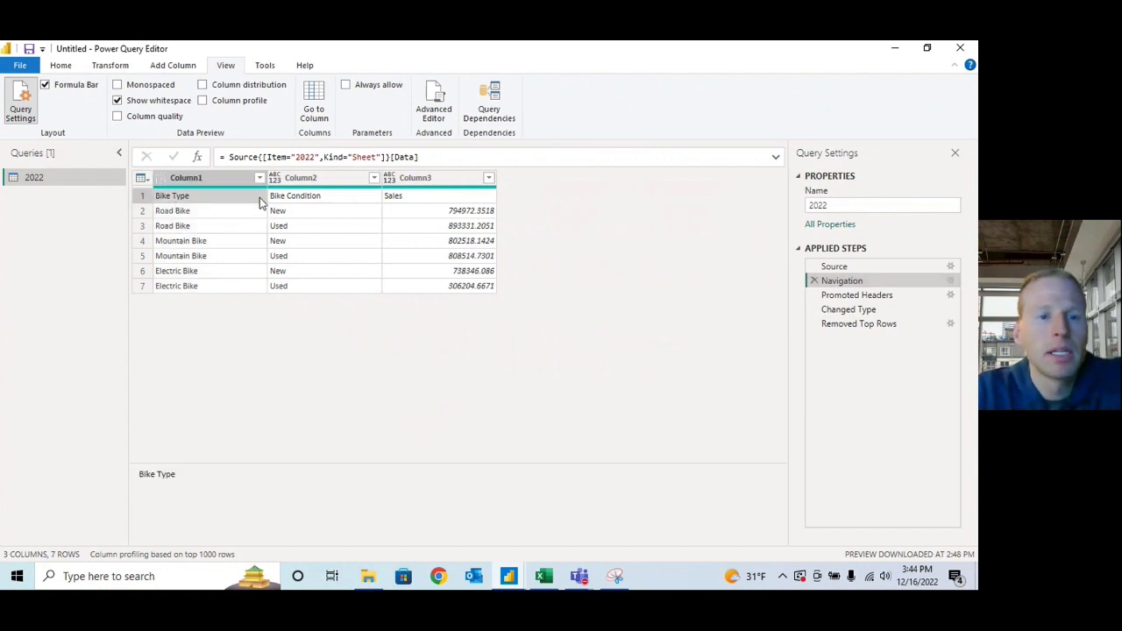
click(291, 199)
click(424, 198)
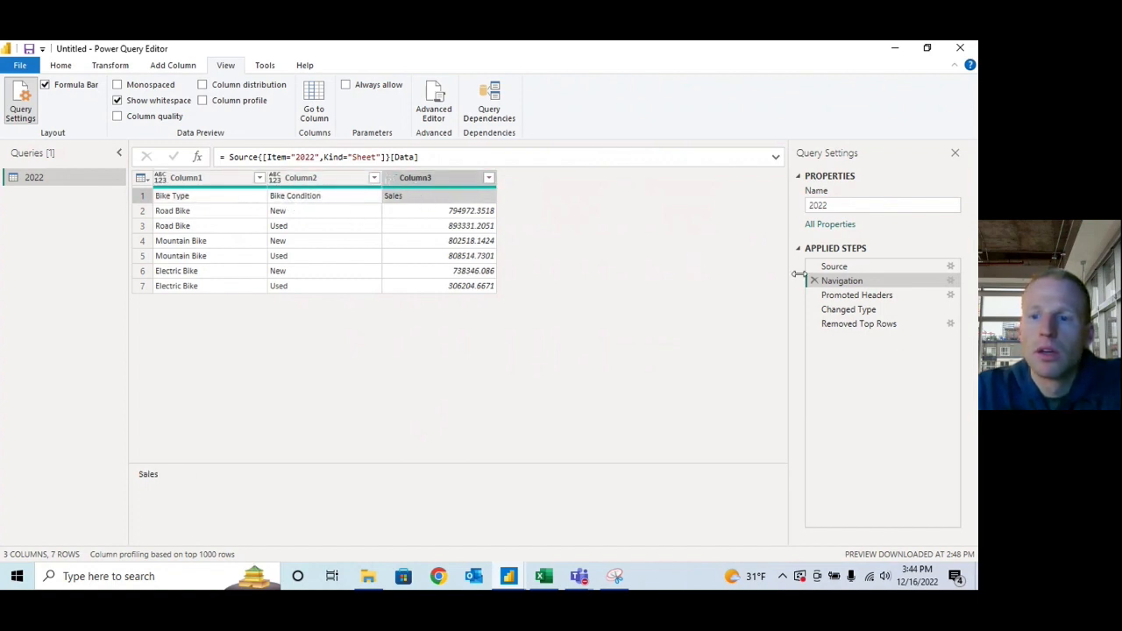
click(848, 296)
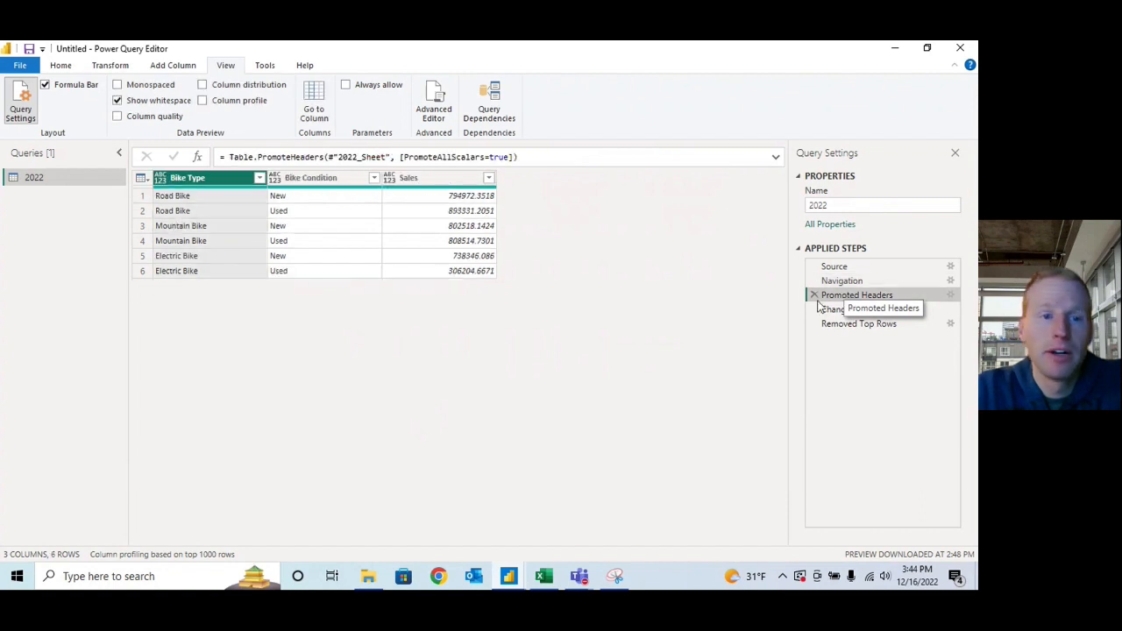
click(871, 280)
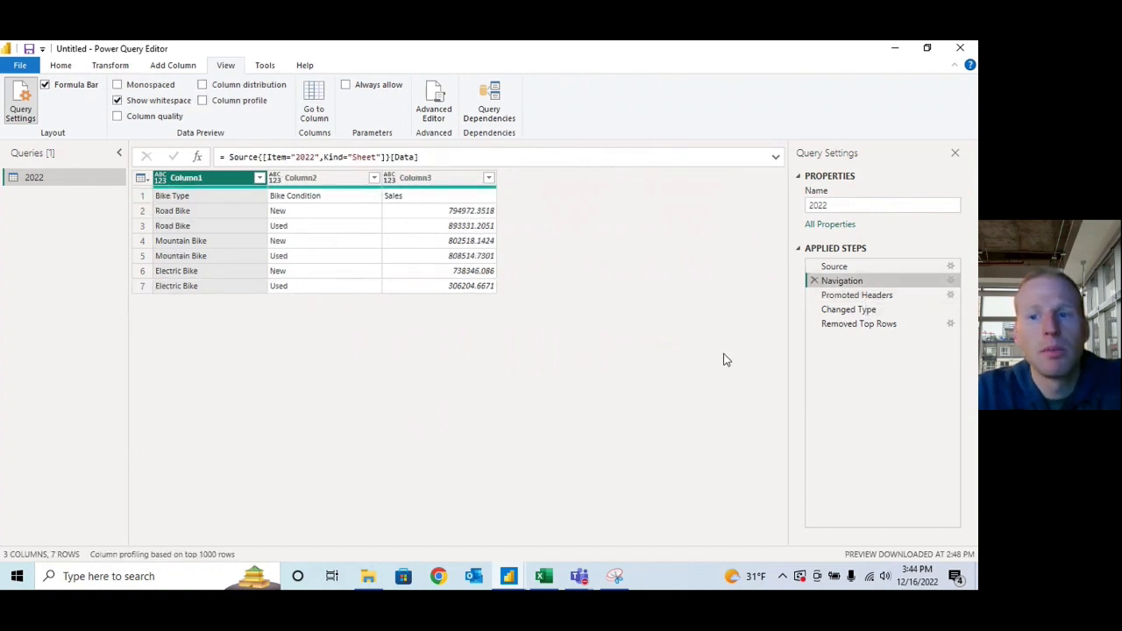
click(142, 195)
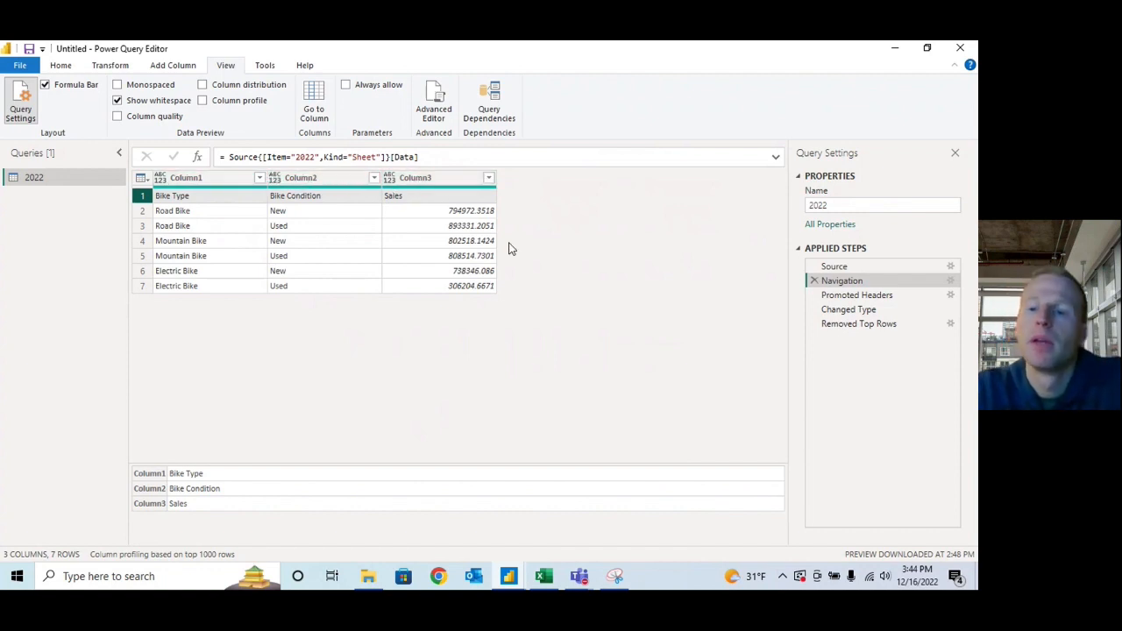
Display the Promoted Headers step and view the data type choices for the Sales column without changing its type.
click(854, 297)
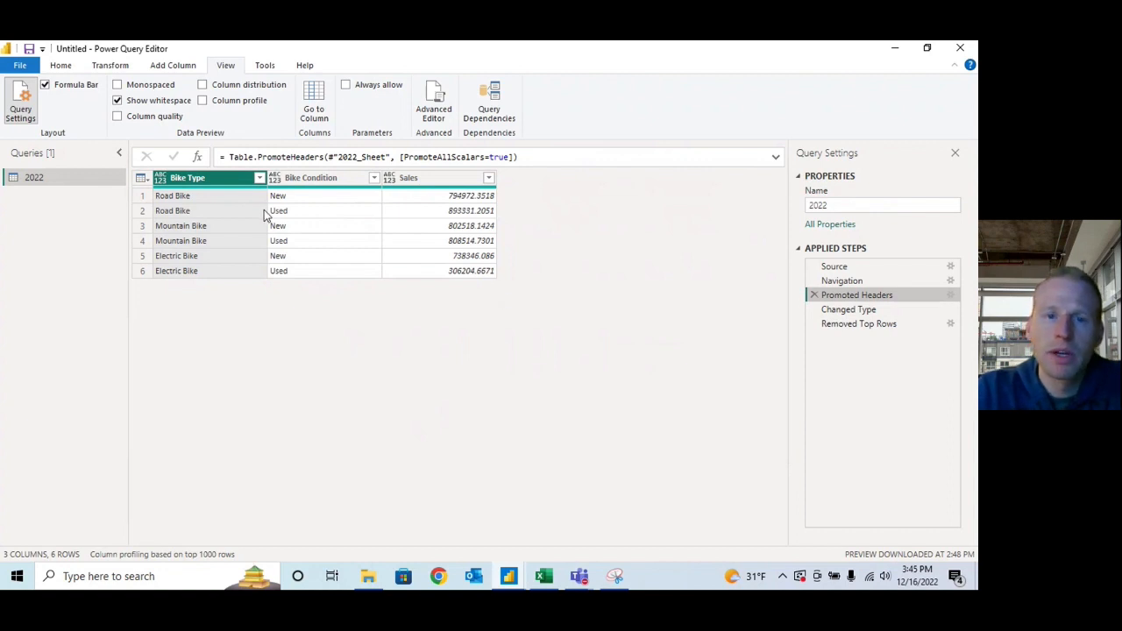
click(389, 179)
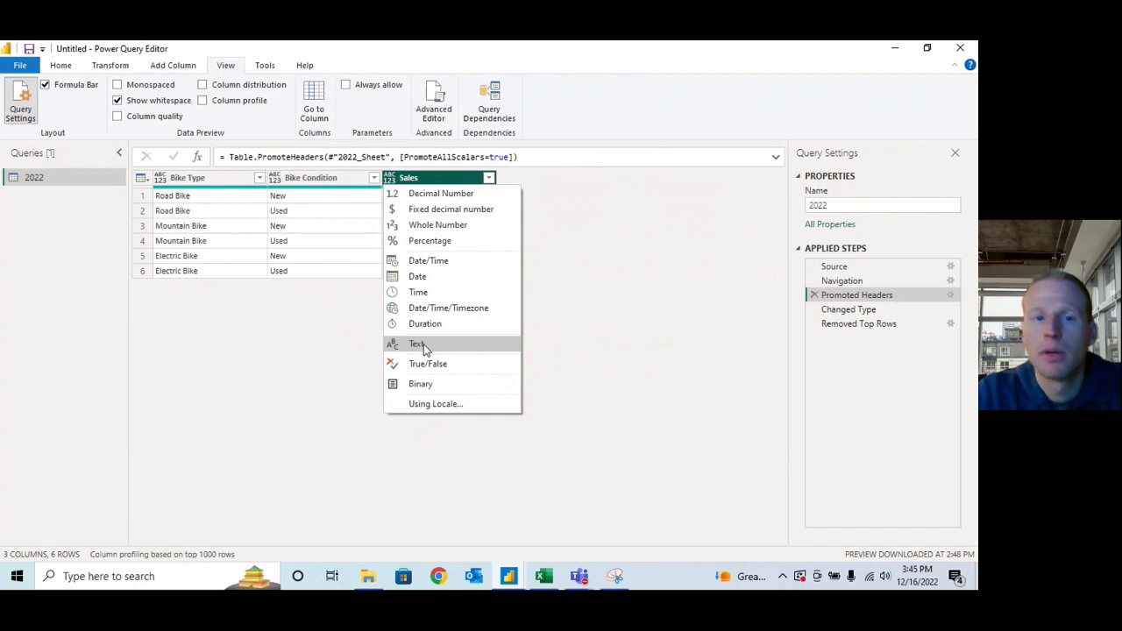
click(643, 269)
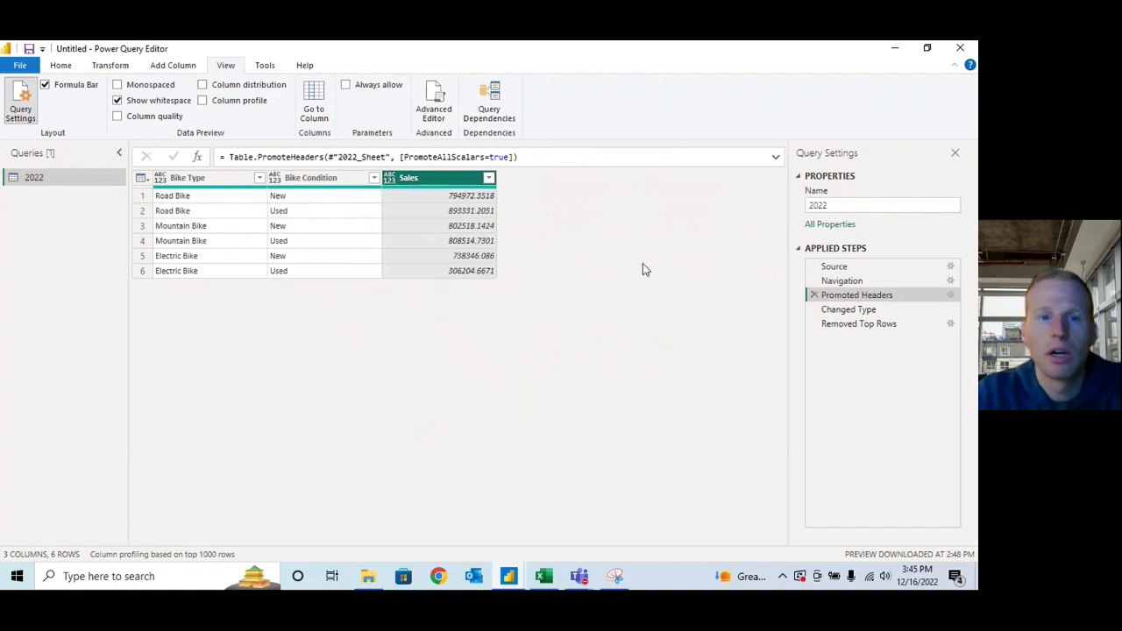
Display the Changed Type step and check the data types of the Bike Type, Bike Condition and Sales columns.
click(866, 312)
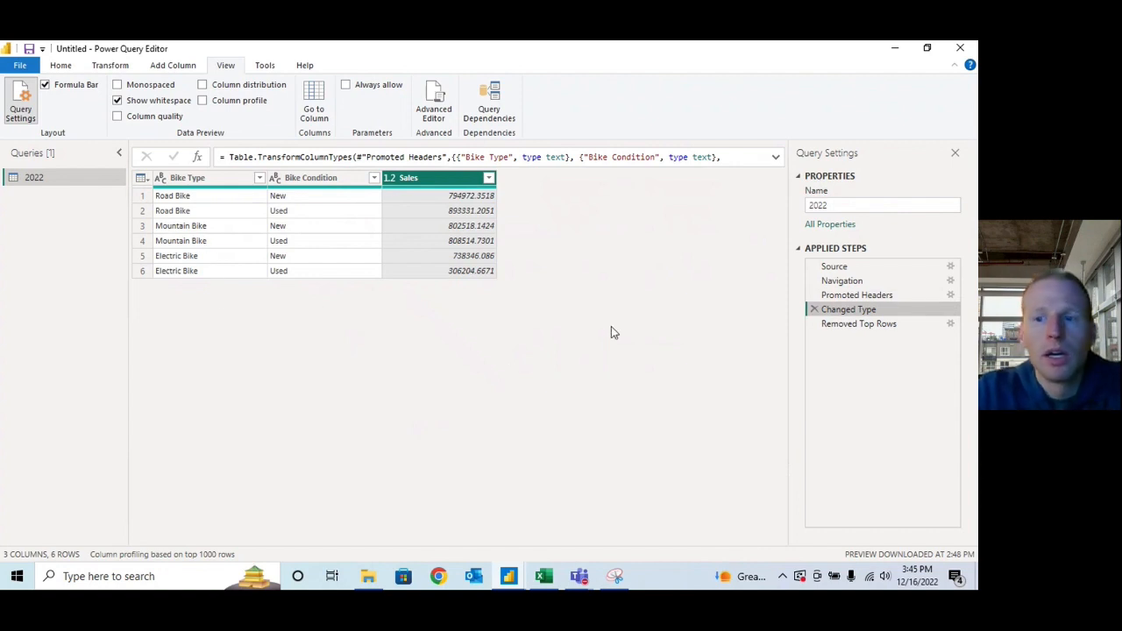
click(161, 179)
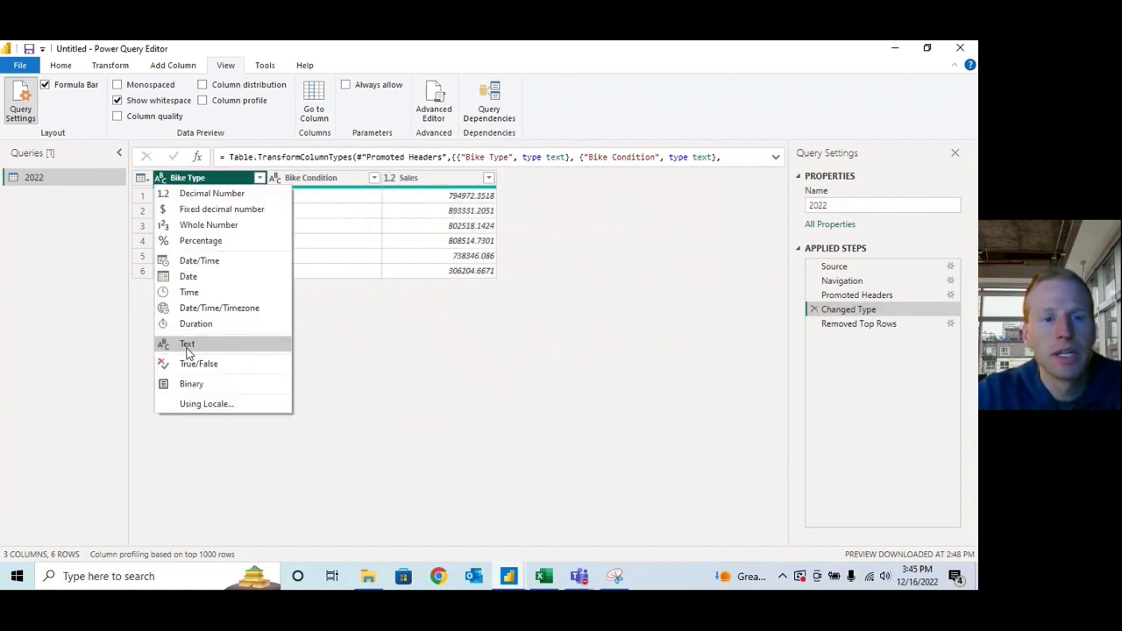
click(331, 328)
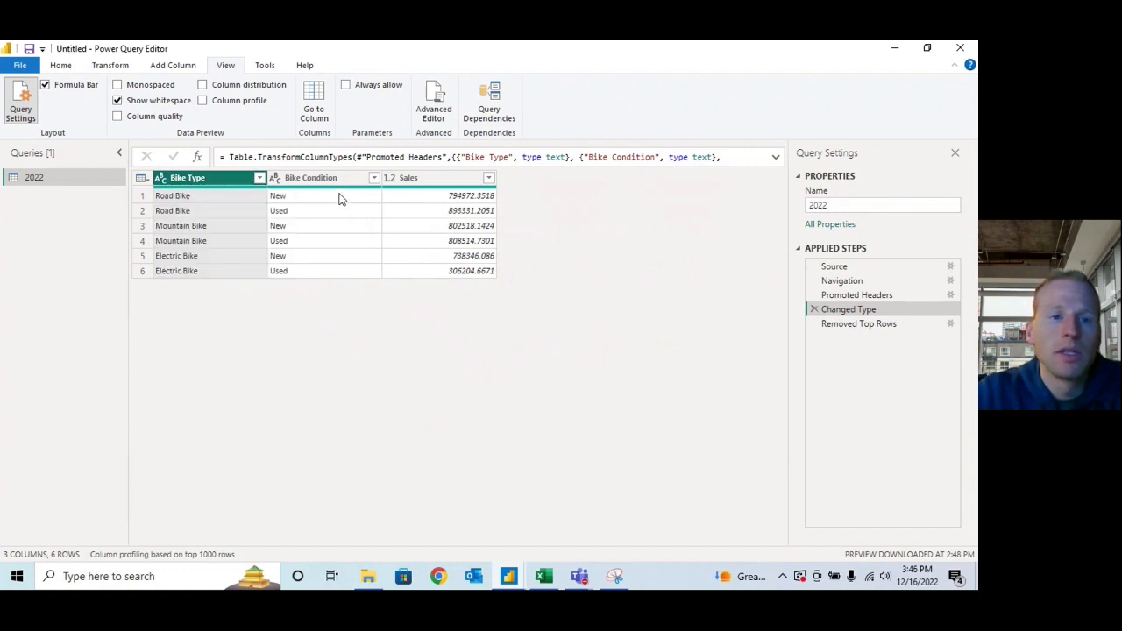
click(278, 182)
click(278, 179)
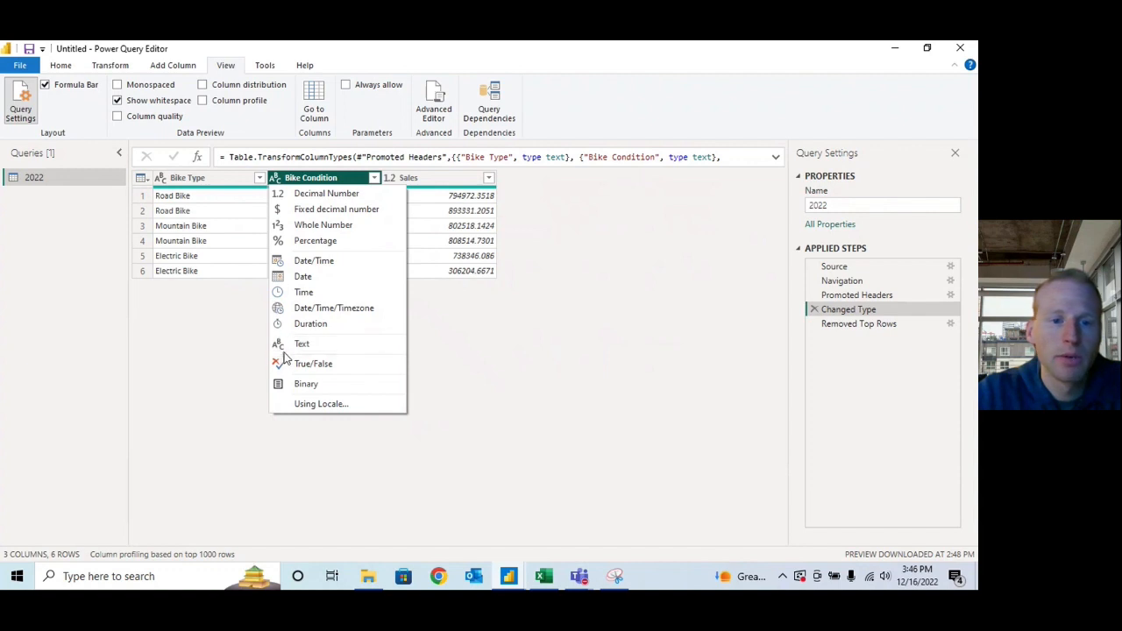
click(452, 352)
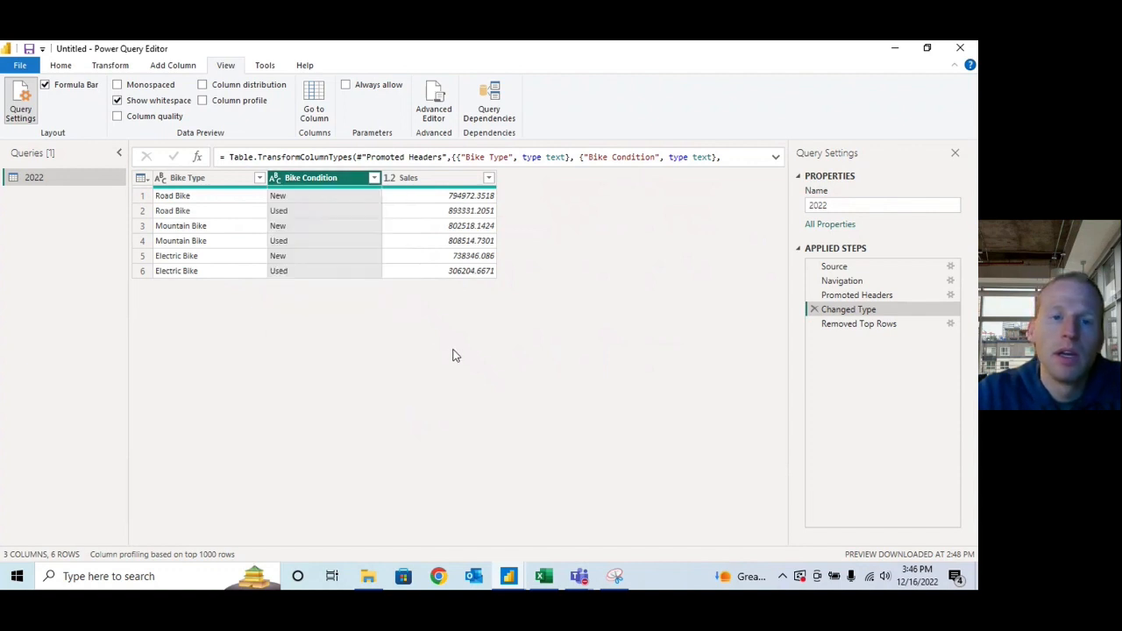
click(392, 182)
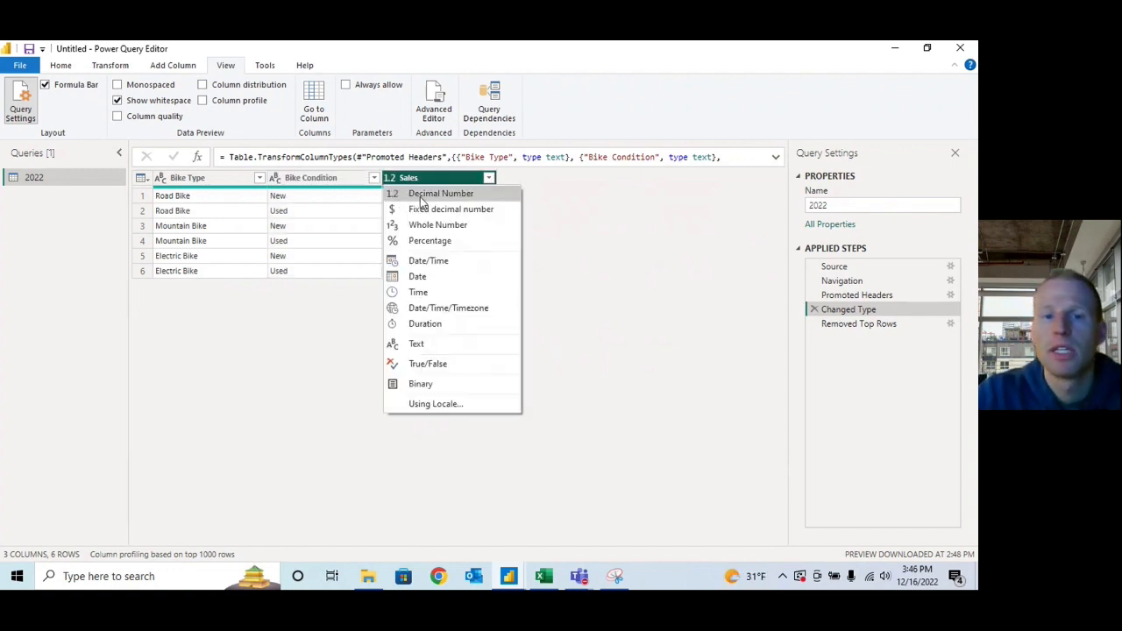
click(566, 222)
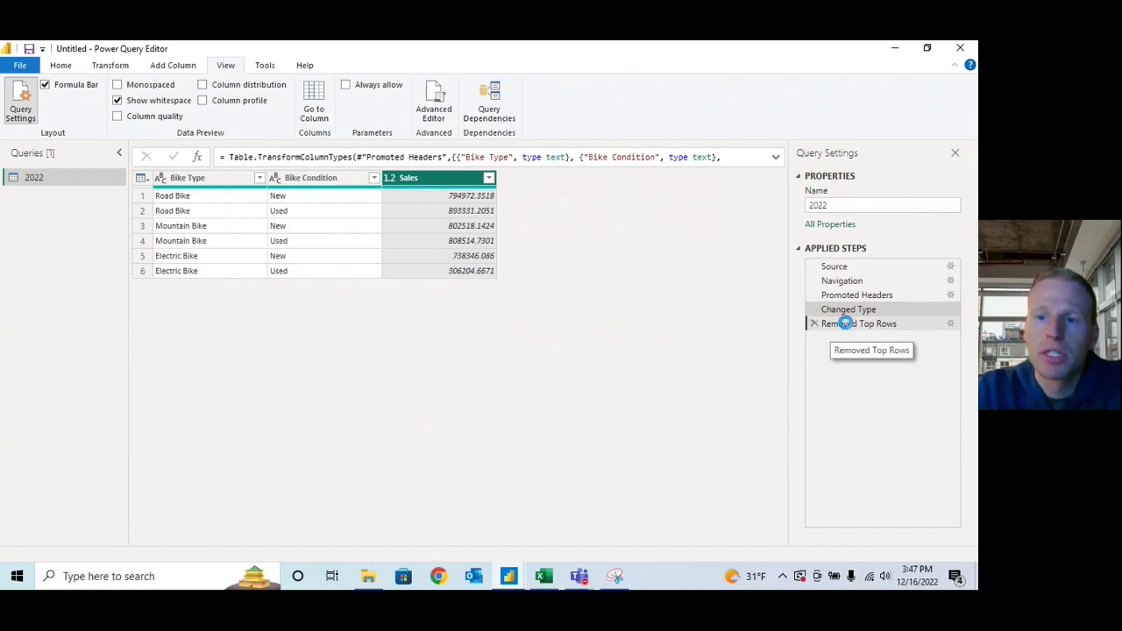
Review the Removed Top Rows step's Table.Skip formula and delete that step from the query.
click(847, 325)
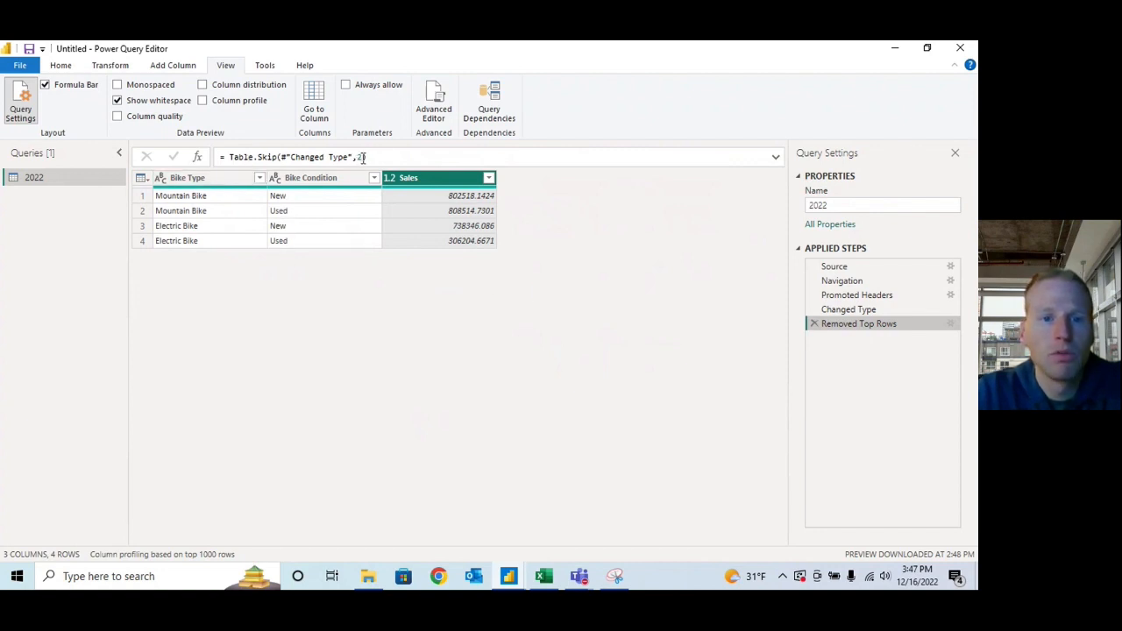
click(358, 156)
click(372, 301)
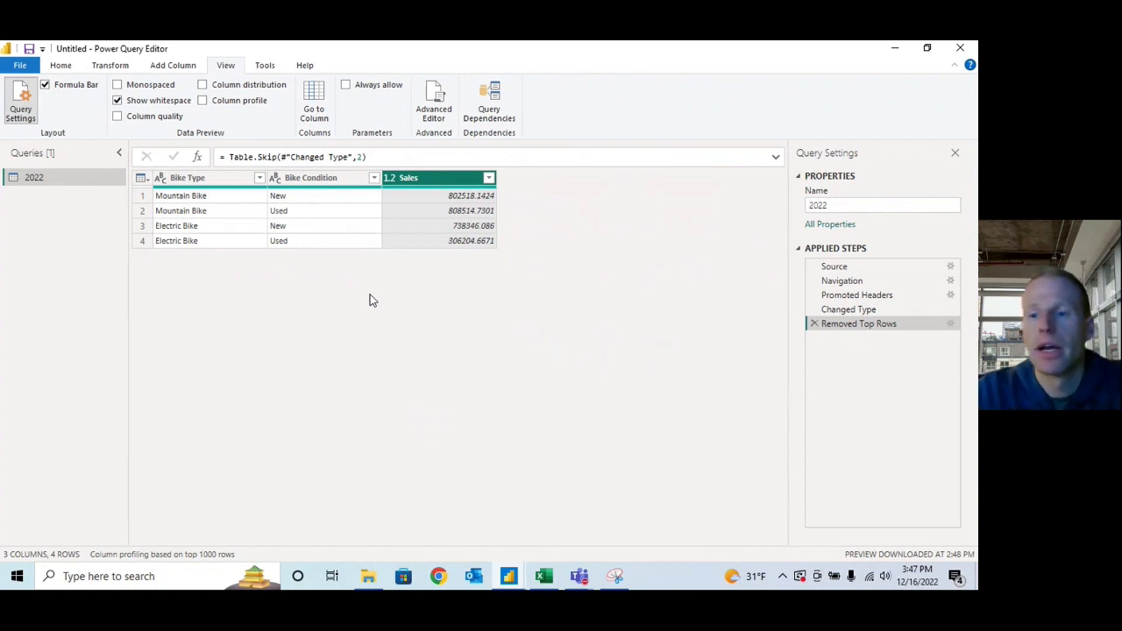
click(814, 324)
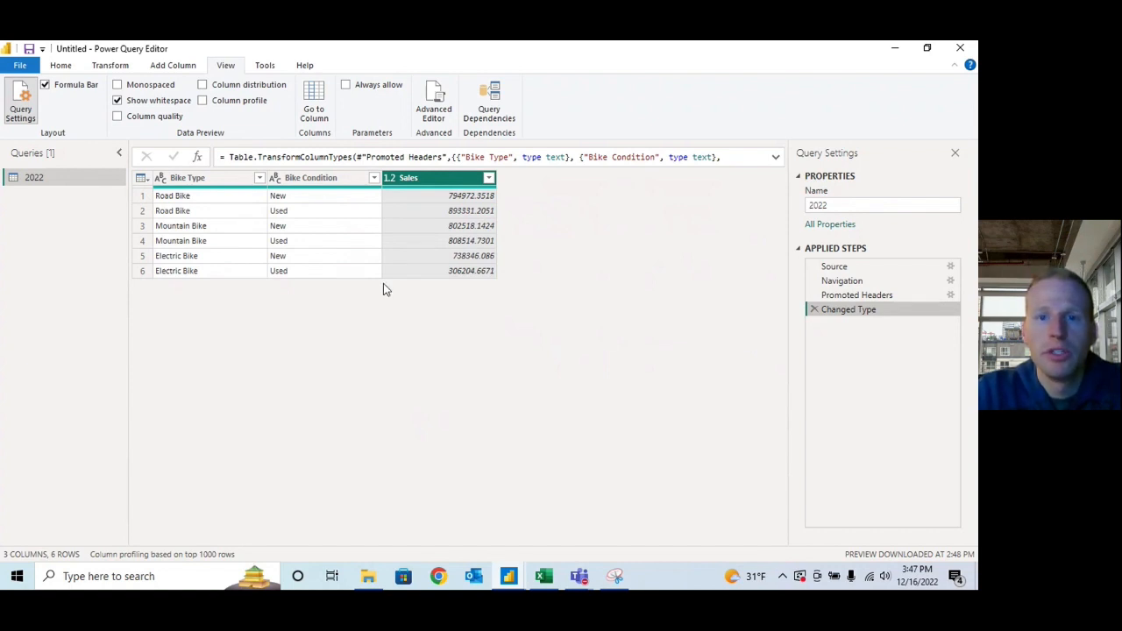
Close the Power Query Editor and apply the query changes, and close the Snipping Tool over Power BI Desktop.
click(61, 66)
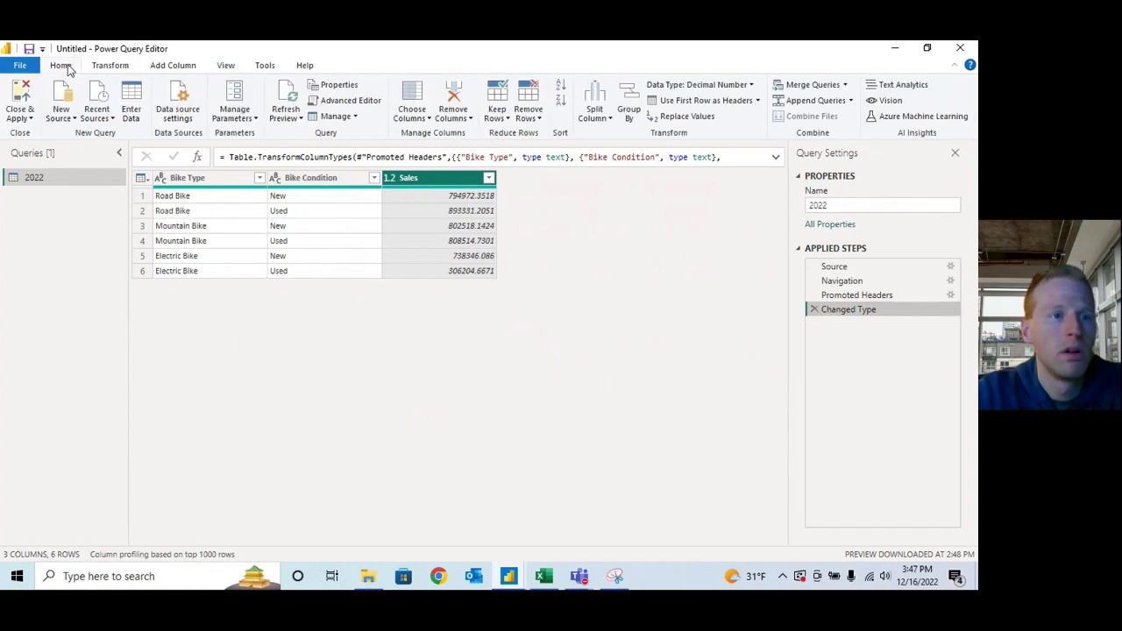
click(22, 92)
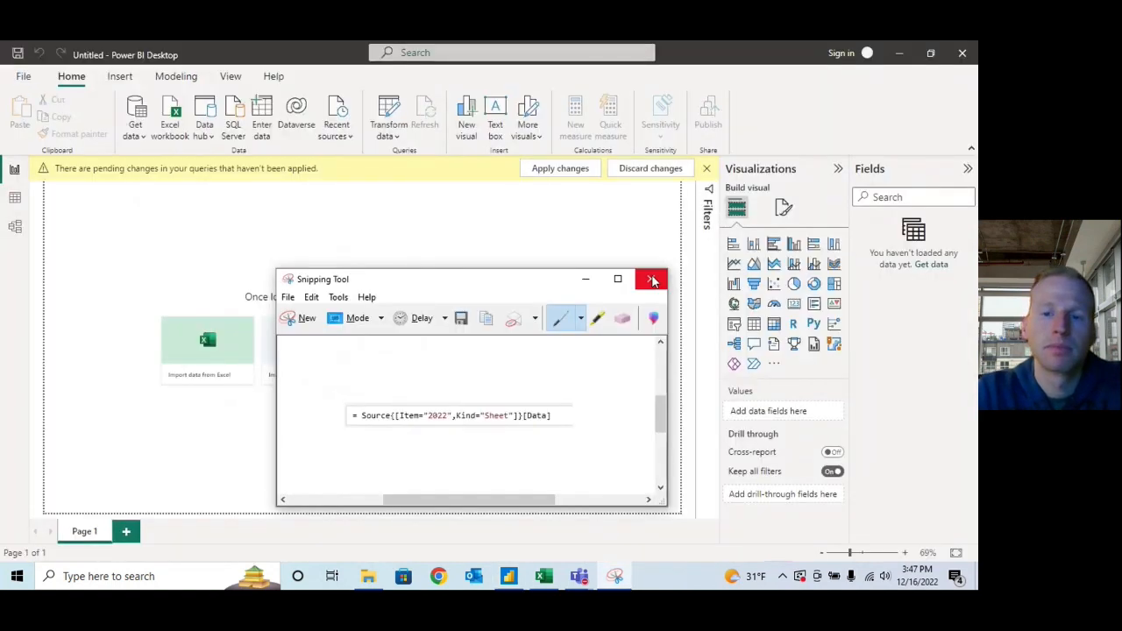
click(652, 280)
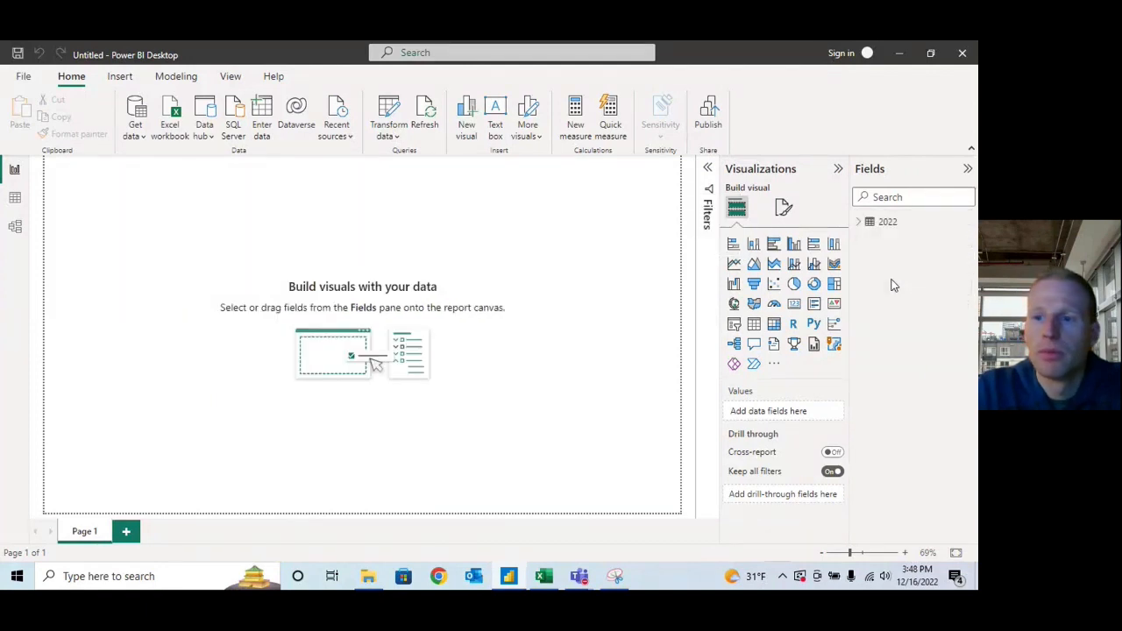
Expand the 2022 table's fields and add an empty pie chart to the report page.
click(859, 223)
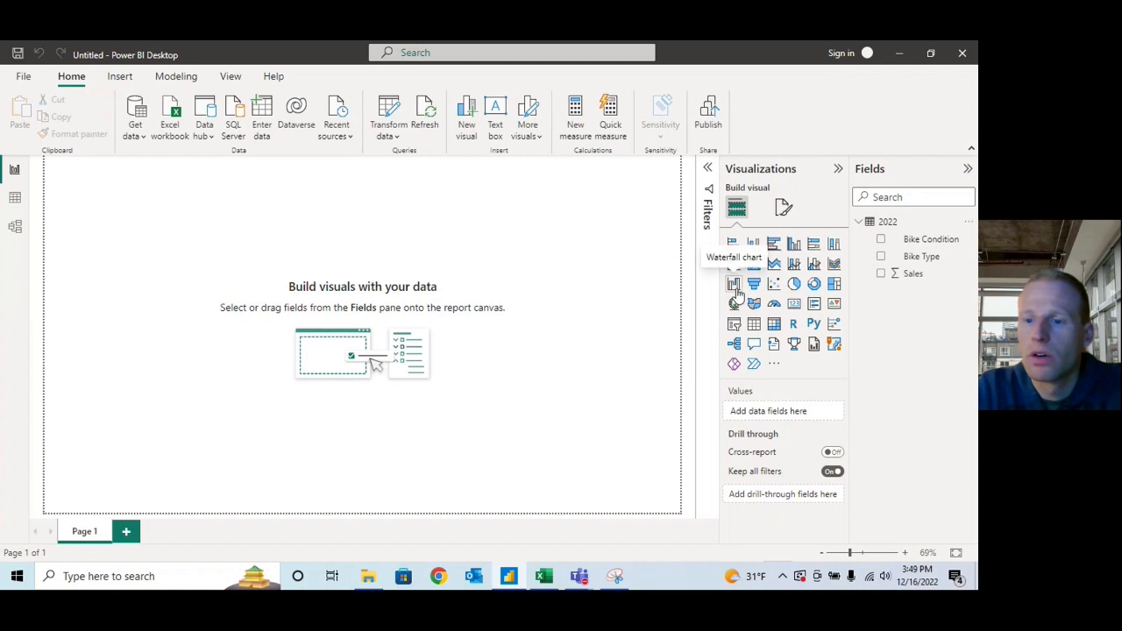
click(795, 285)
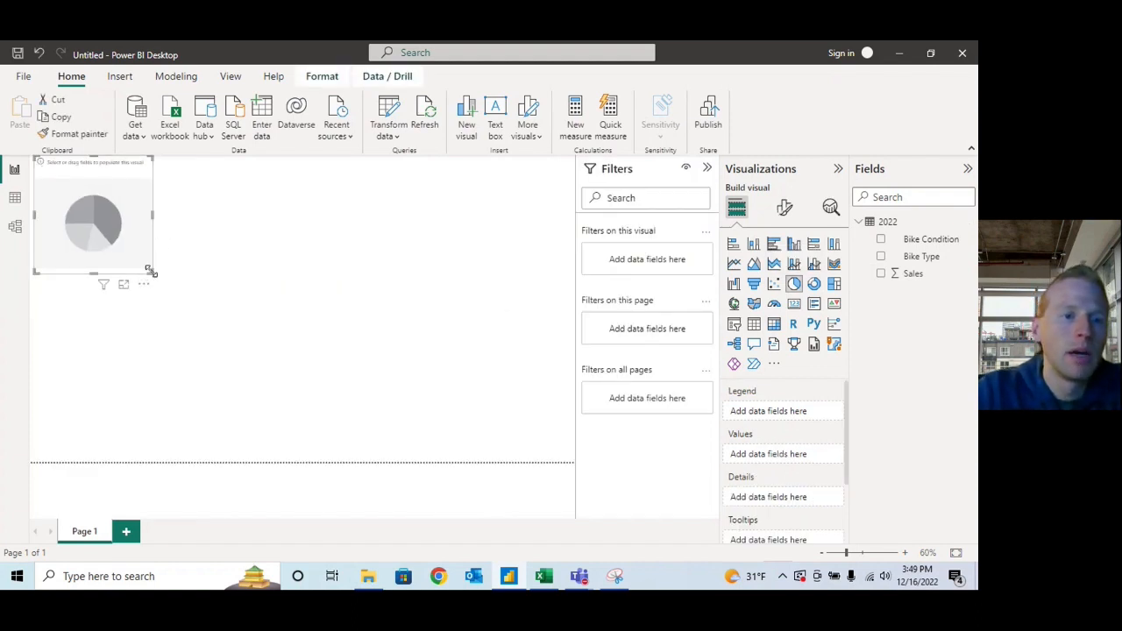
Enlarge the pie chart to fill most of the page, with Sales as its values and Bike Type as its legend.
drag(149, 270, 543, 450)
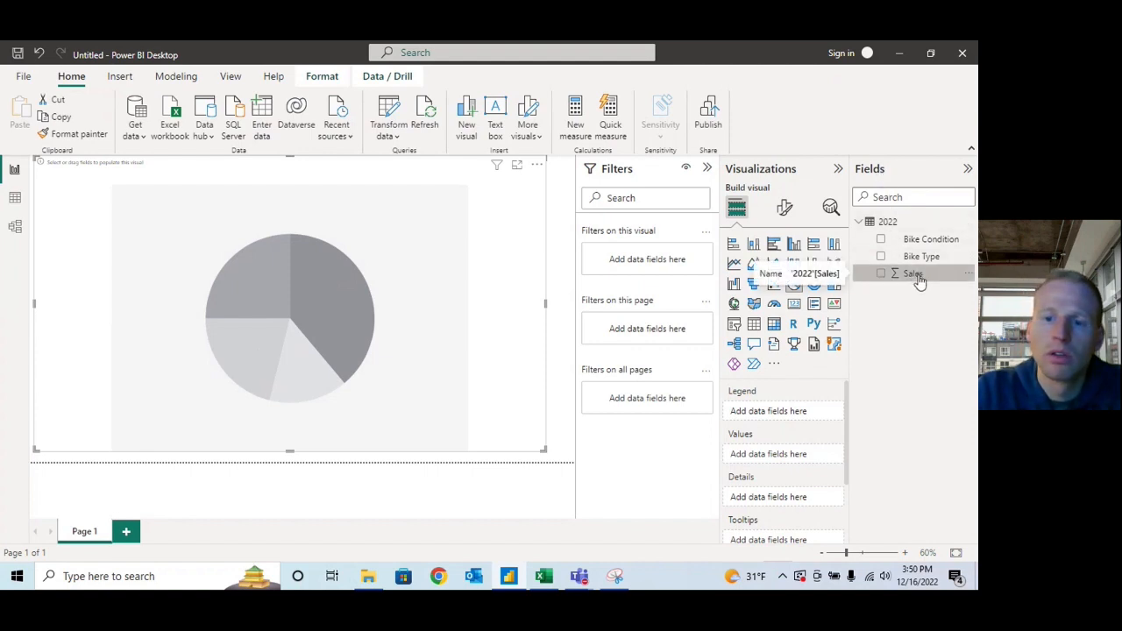
drag(919, 279, 784, 459)
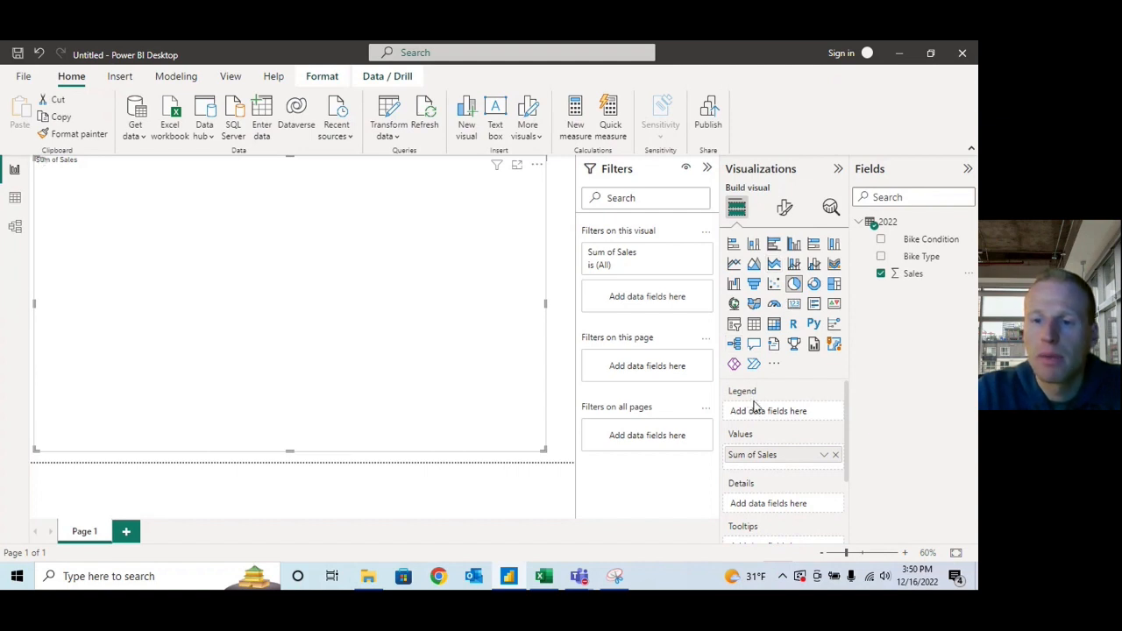
scroll(754, 405, down, 2)
scroll(754, 405, up, 2)
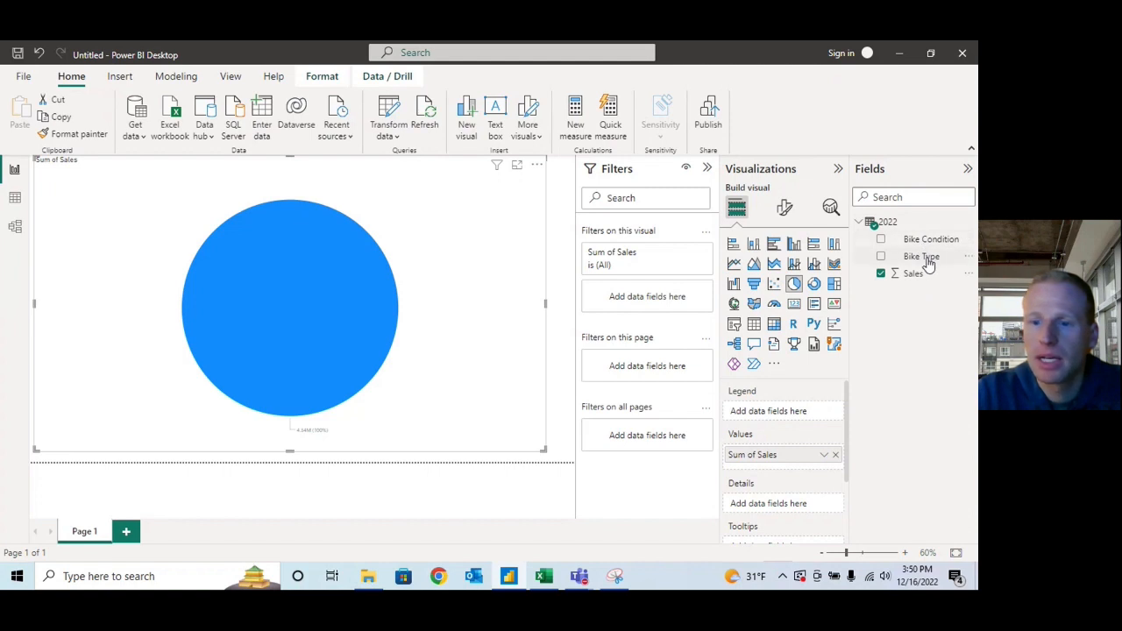
drag(926, 263, 788, 419)
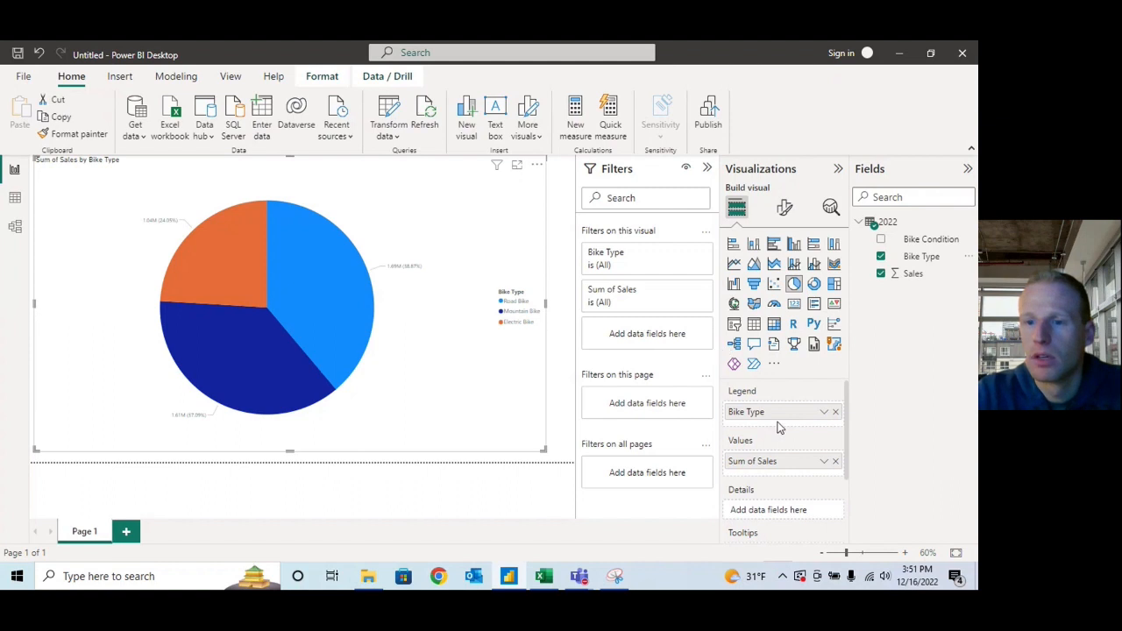
Set the font size of the pie chart's legend text to 14.
click(786, 210)
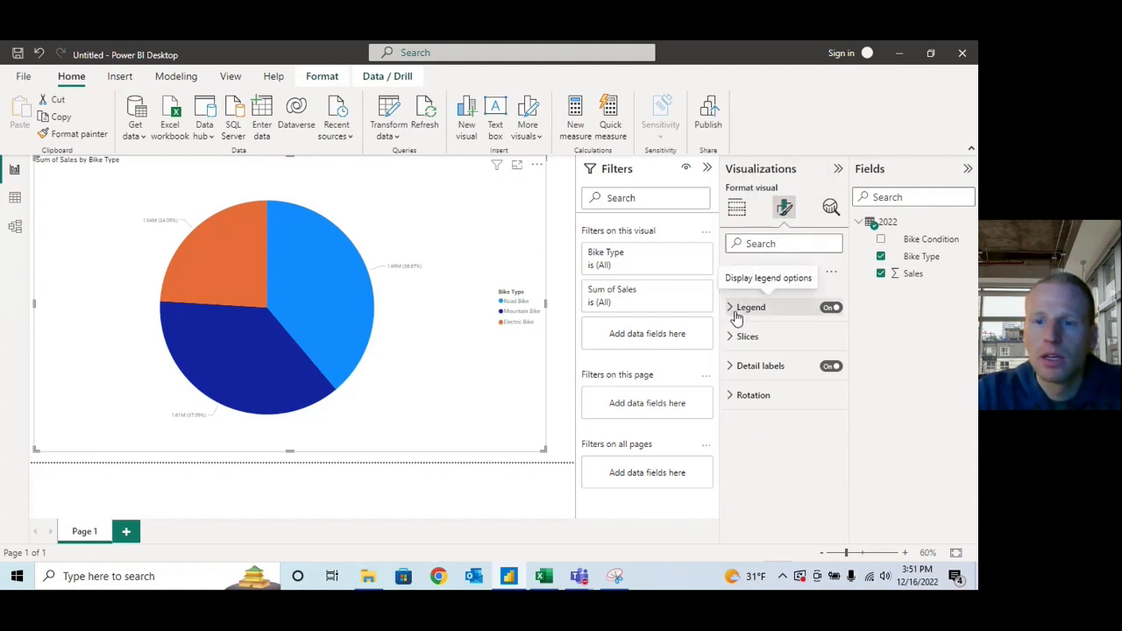
click(736, 313)
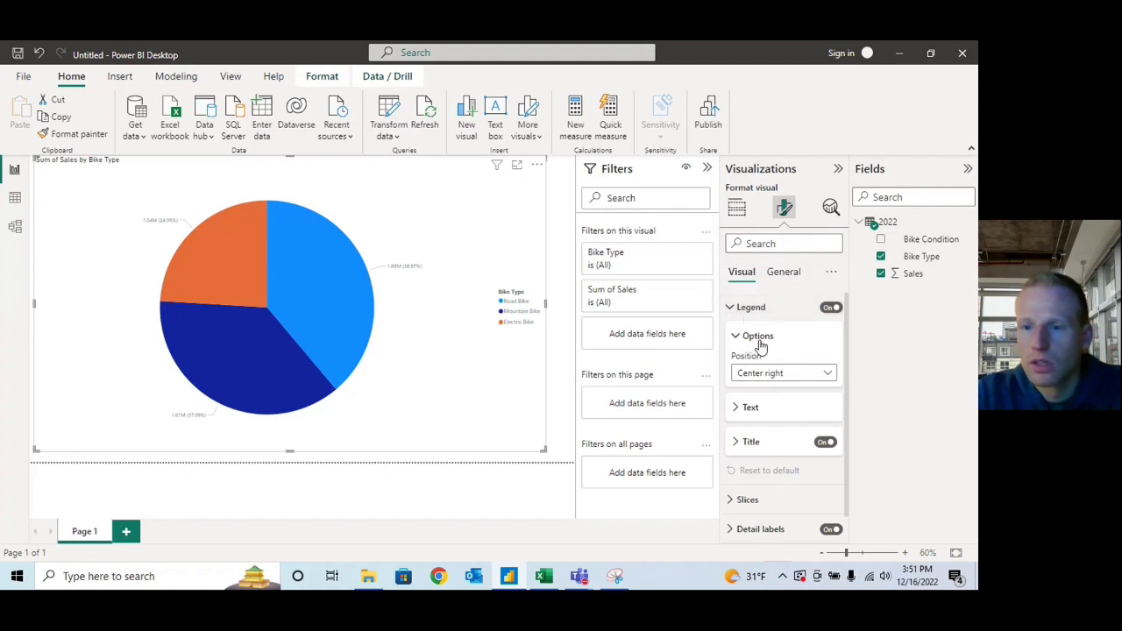
scroll(777, 346, down, 1)
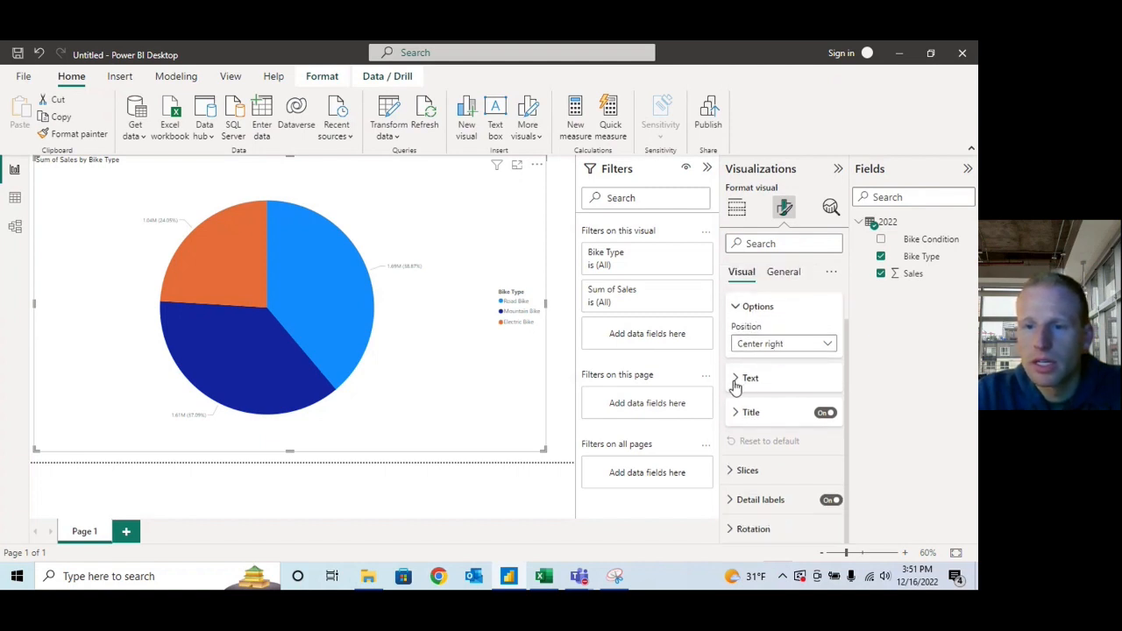
click(744, 379)
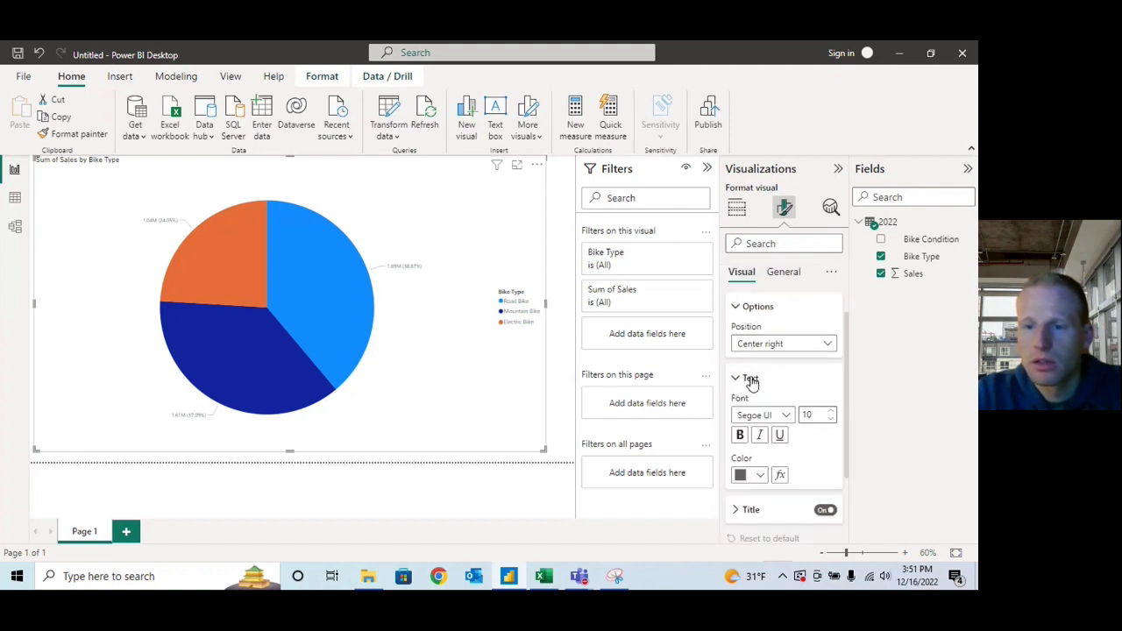
click(833, 416)
click(833, 416)
click(833, 416)
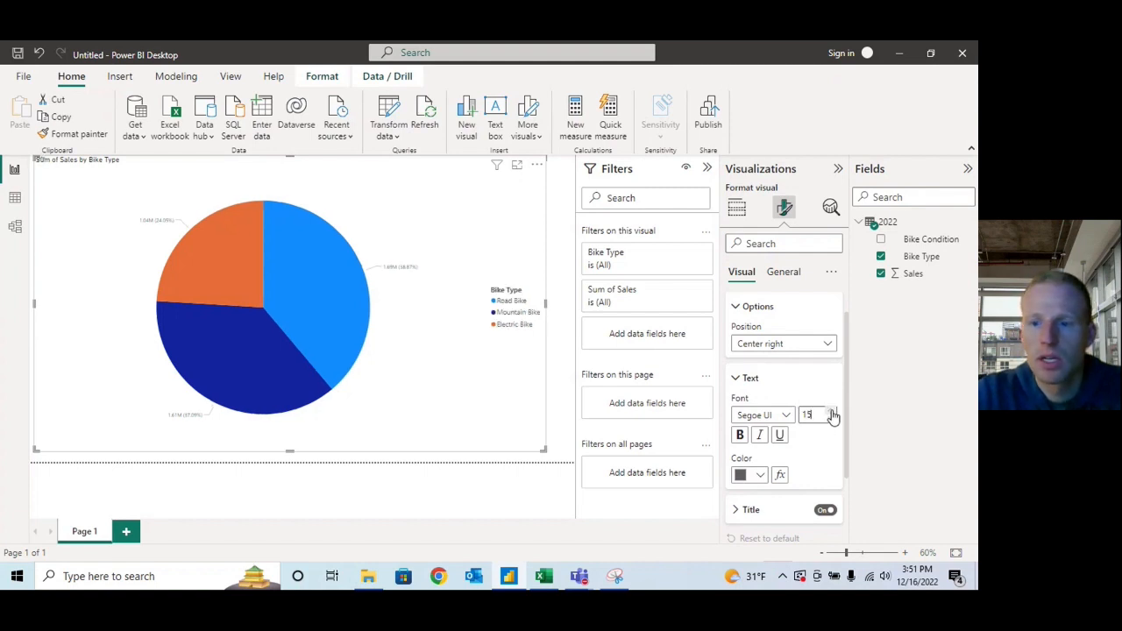
click(831, 420)
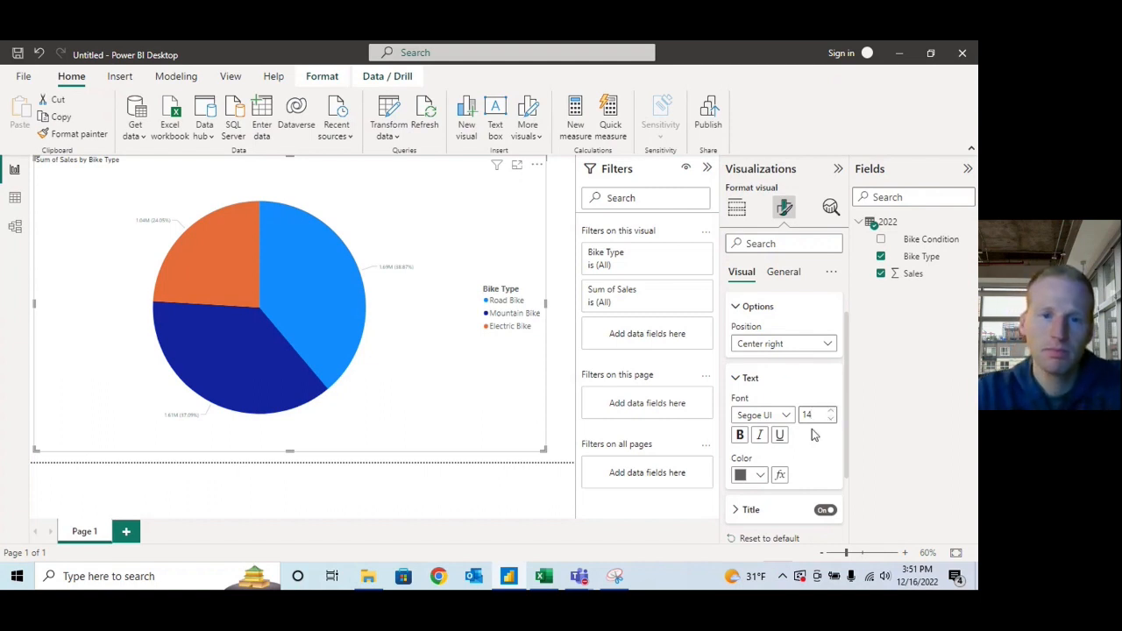
Review the legend's title text setting and collapse the legend formatting options.
scroll(811, 428, down, 1)
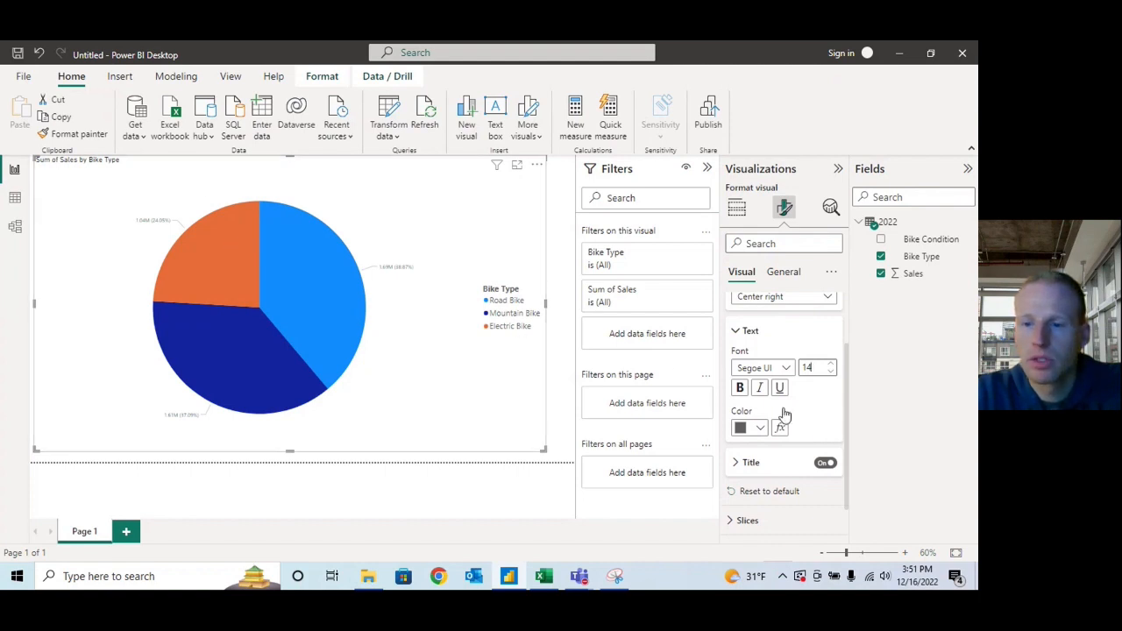
click(746, 462)
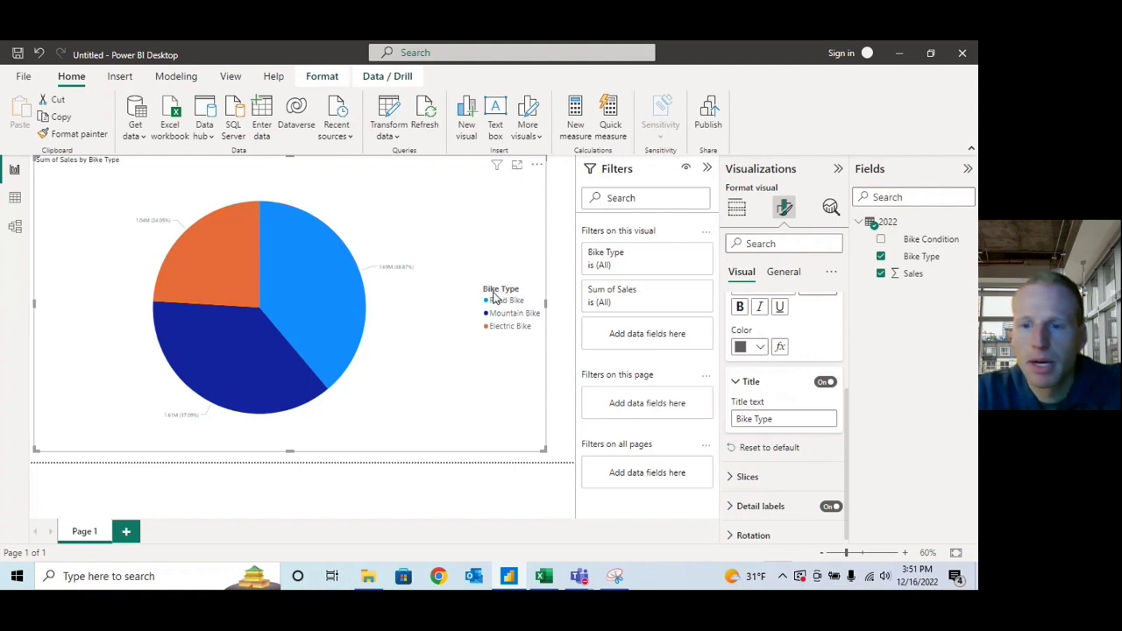
click(750, 380)
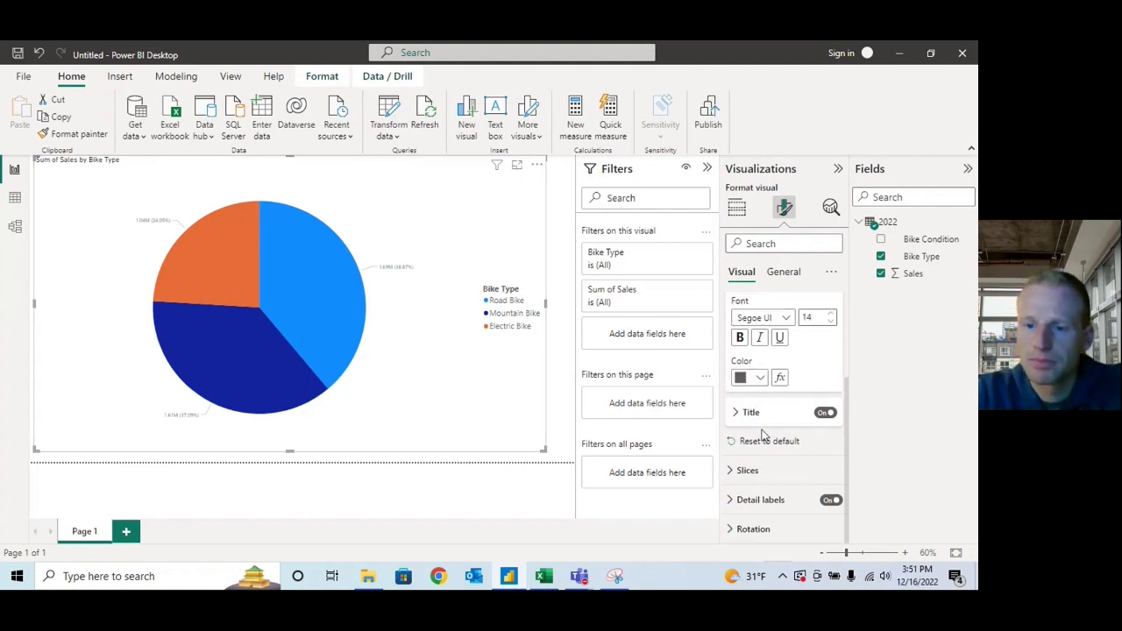
scroll(762, 435, up, 3)
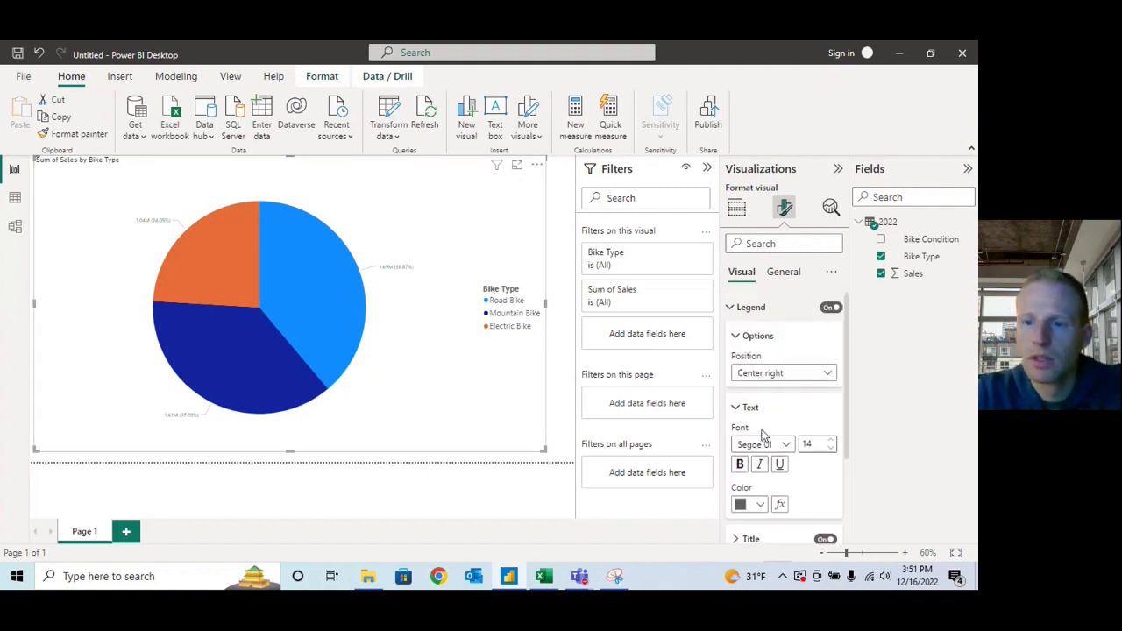
click(740, 334)
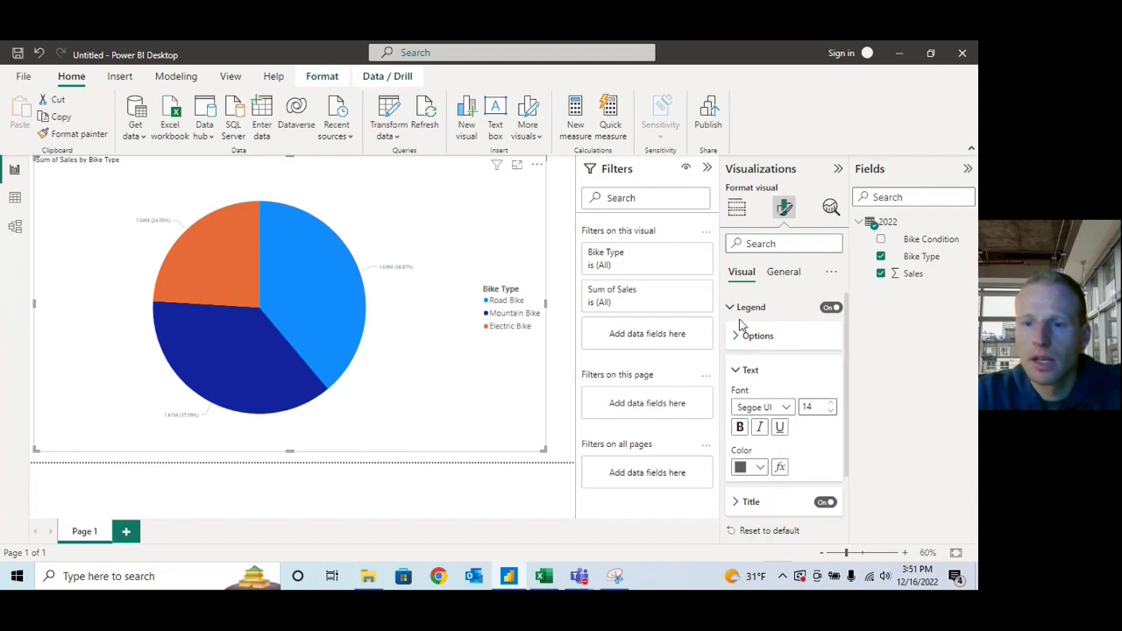
click(739, 371)
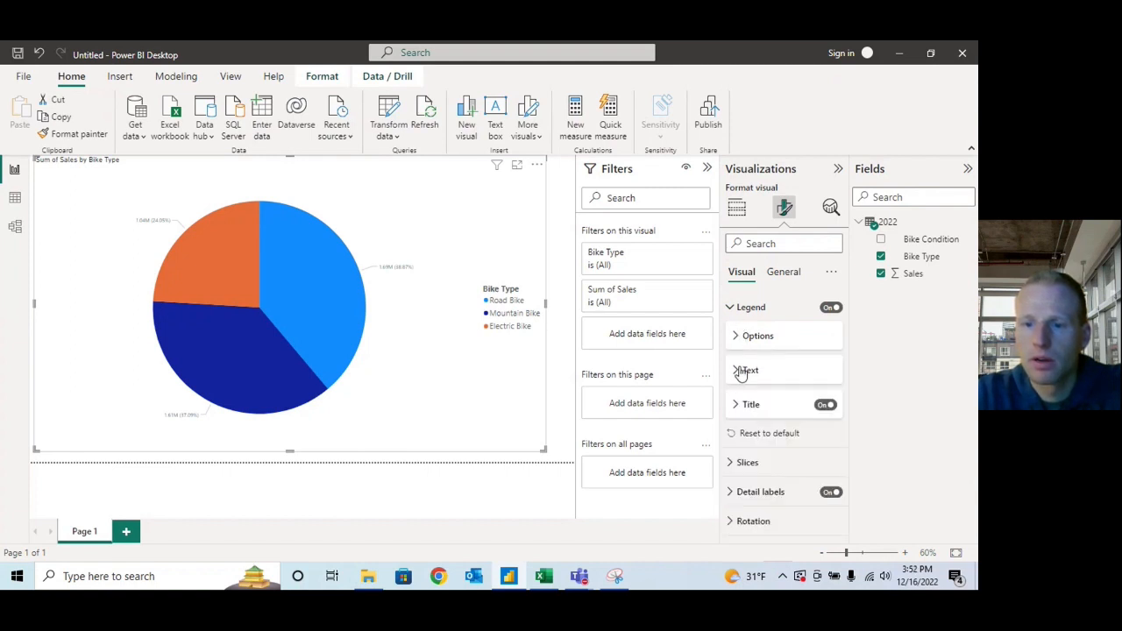
click(741, 311)
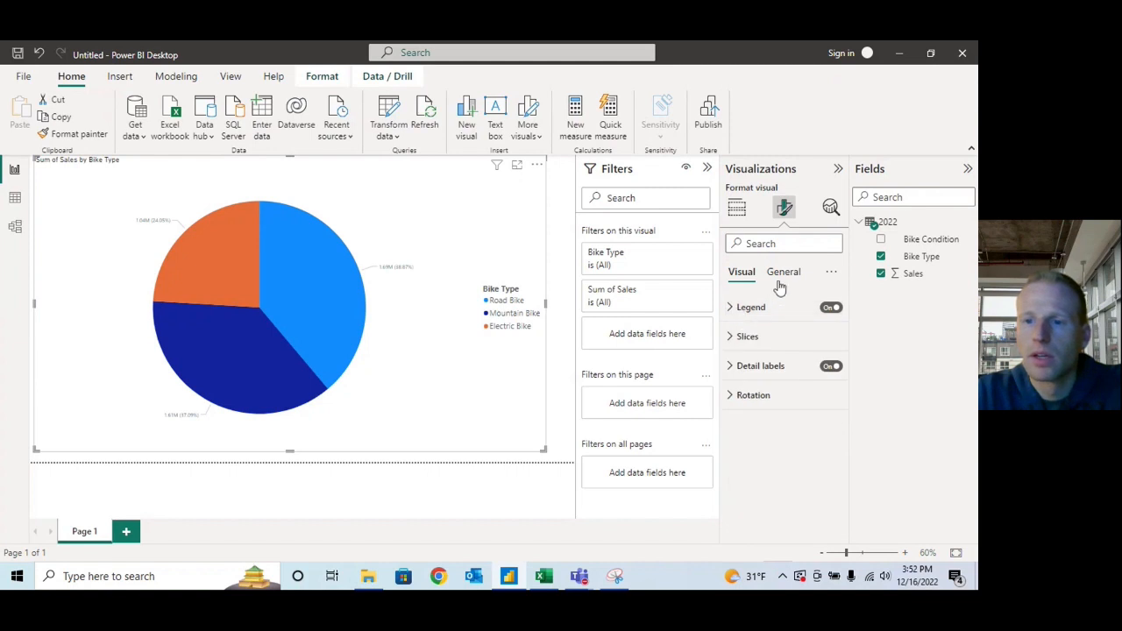
Change the pie chart's title text to "2022 Bike Sales".
click(785, 276)
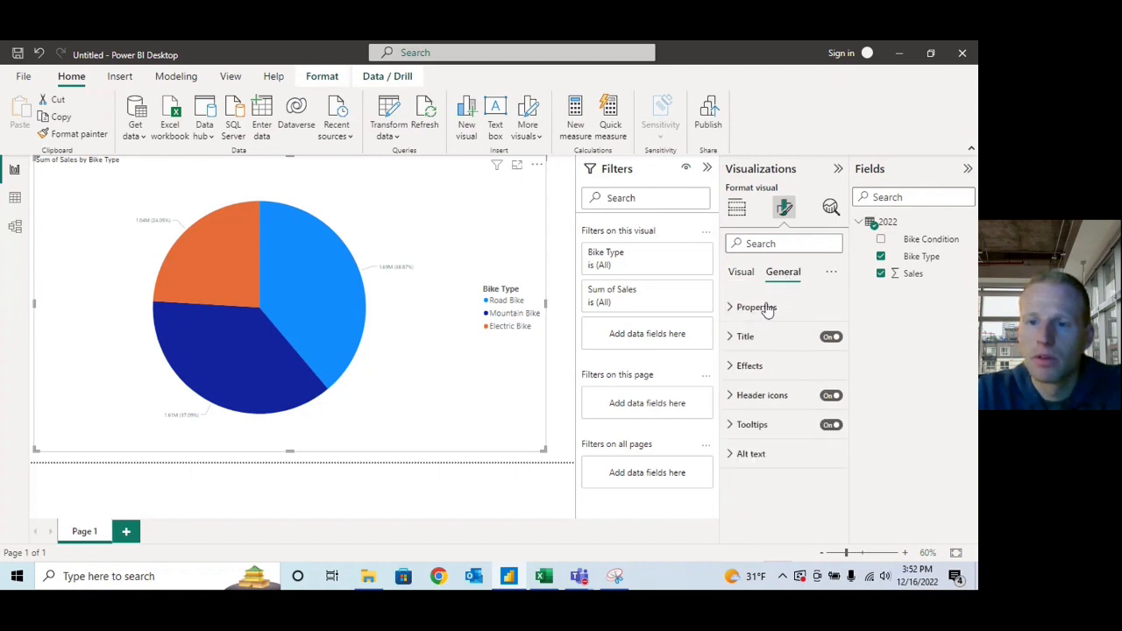
click(743, 340)
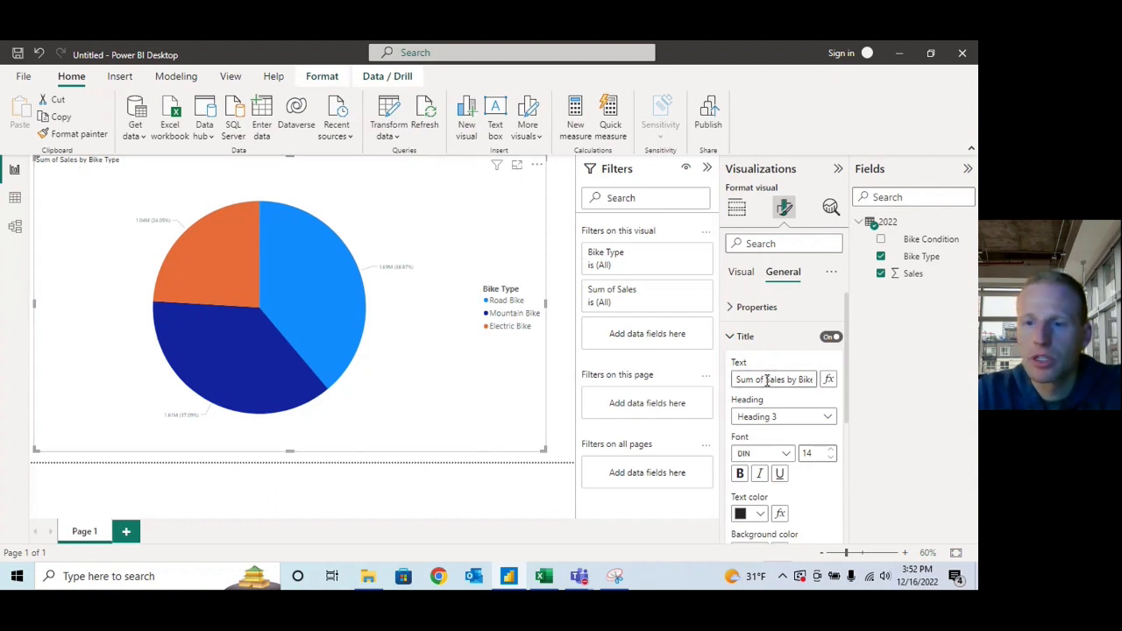
drag(767, 380, 733, 380)
key(BackSpace)
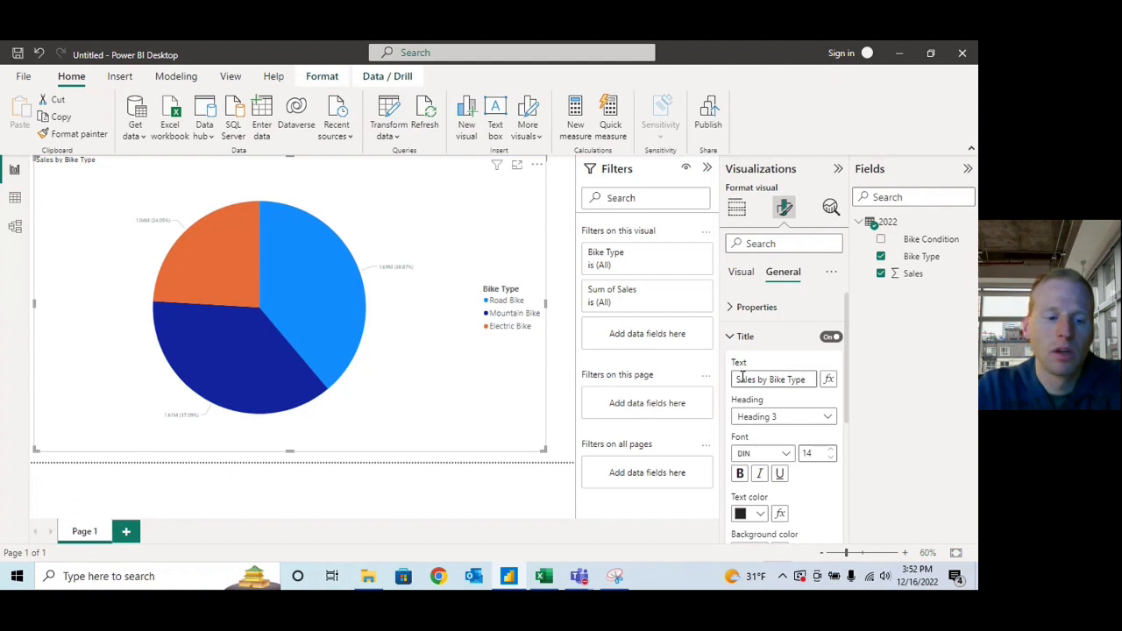
click(742, 377)
text(2022 )
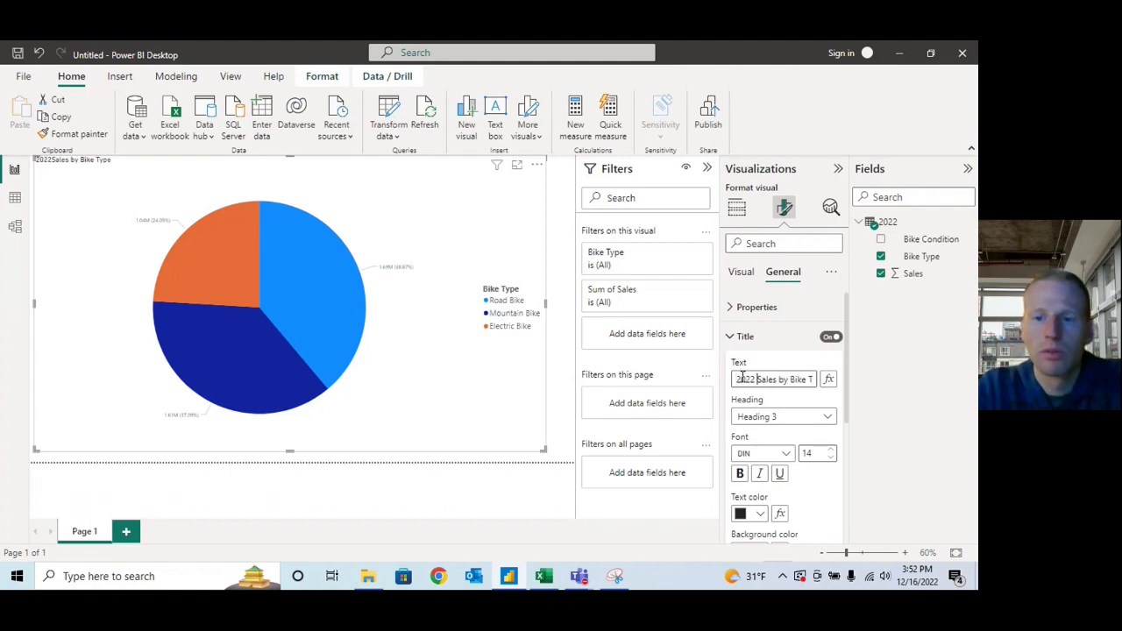
text(Bike)
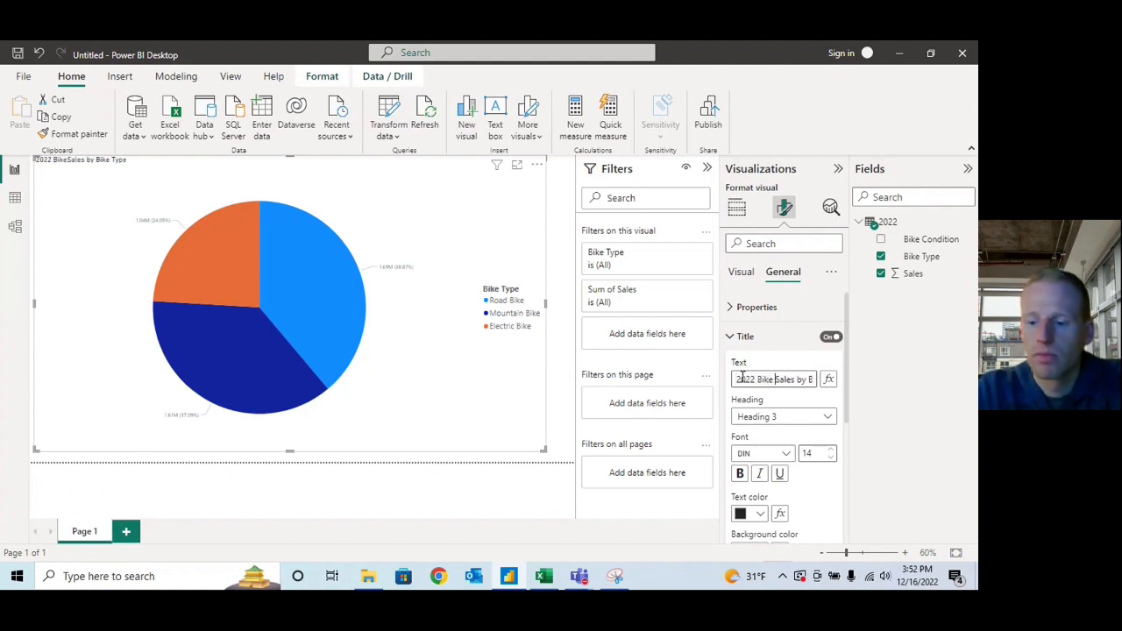
key(Right)
key(Right)
key(Right)
key(Right)
key(Right)
key(Right)
key(Right)
key(Right)
key(Right)
key(Right)
key(Right)
key(Right)
key(Right)
key(Right)
key(Right)
key(Right)
key(Right)
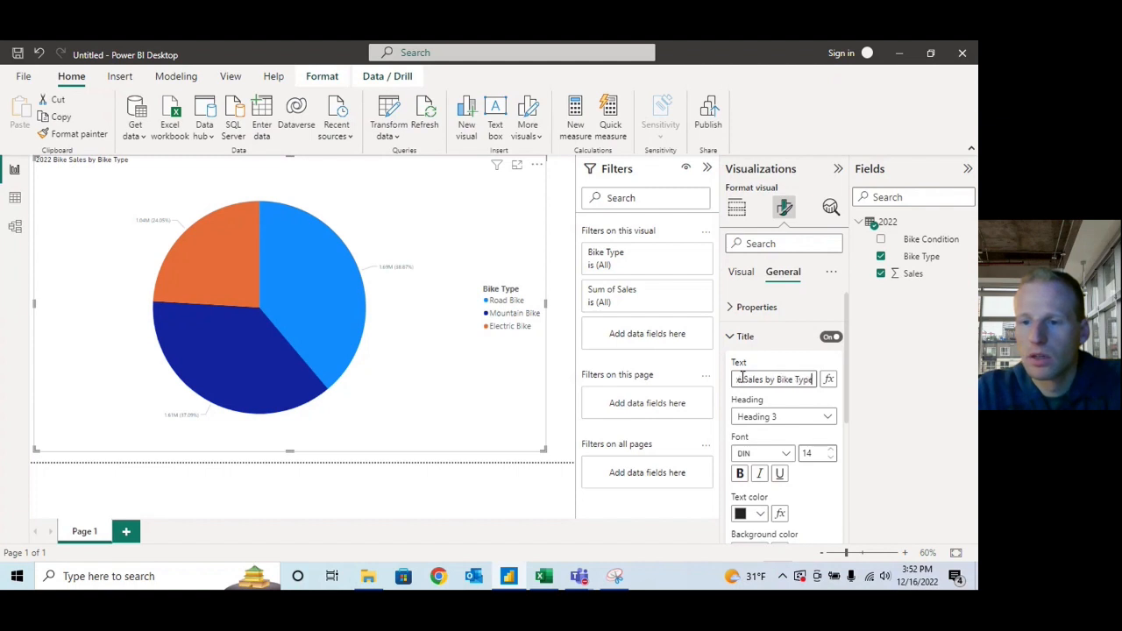
key(Left)
key(Left)
key(Left)
key(Left)
key(Left)
key(Left)
key(Left)
key(Left)
key(Left)
key(Left)
key(Left)
key(Left)
key(Left)
key(Left)
key(Left)
key(Left)
key(Left)
key(Left)
key(Left)
key(Left)
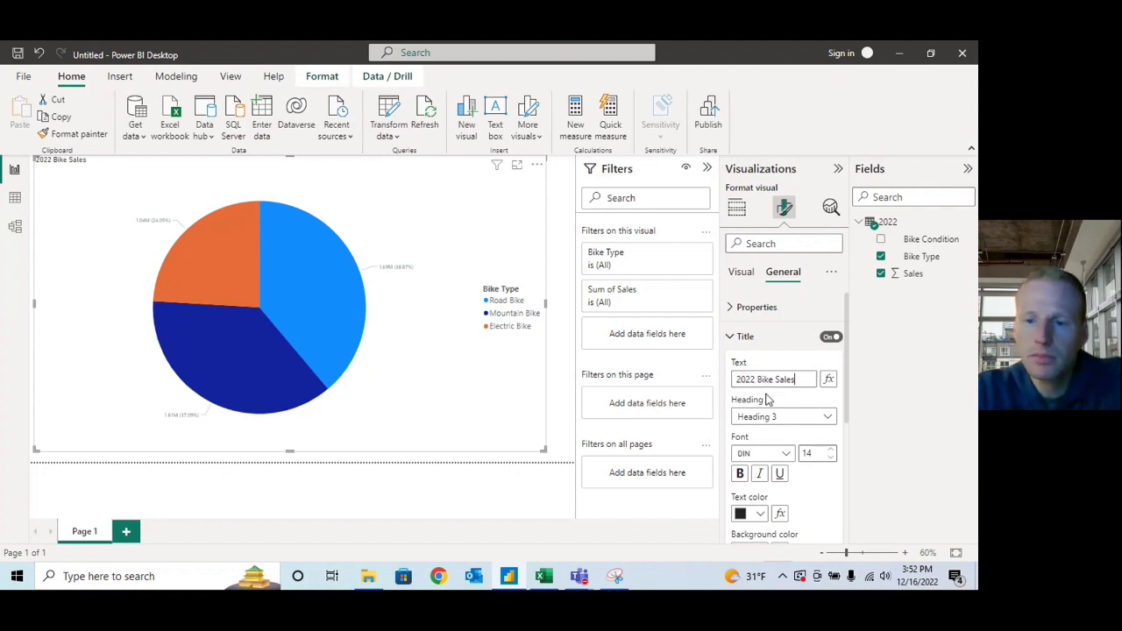
Set the font size of the chart title to 24.
scroll(770, 400, down, 3)
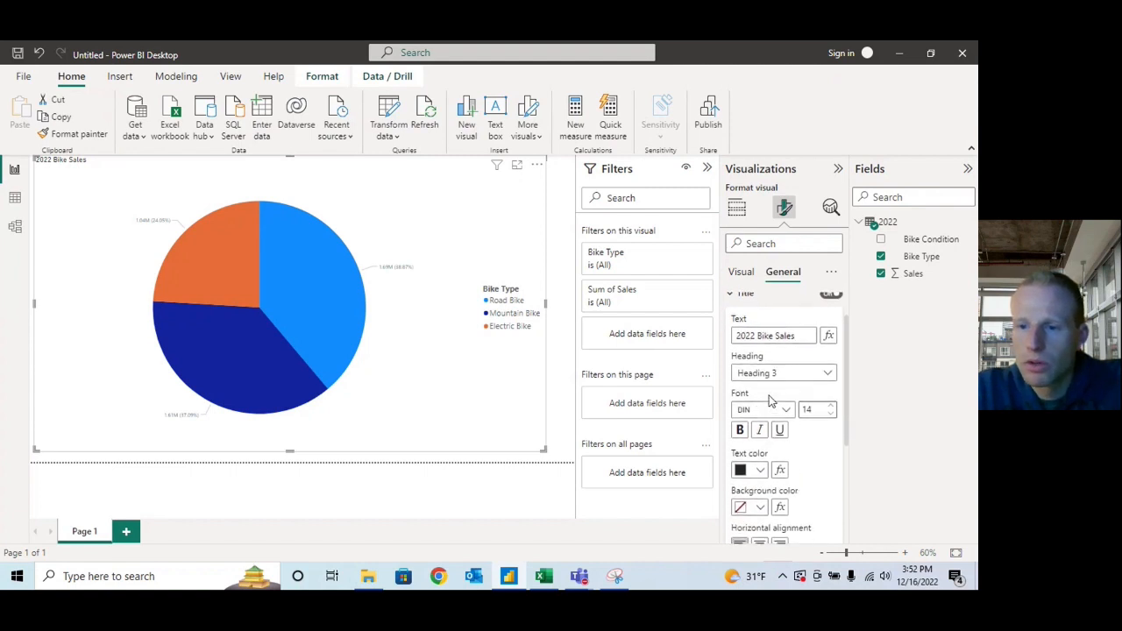
click(831, 397)
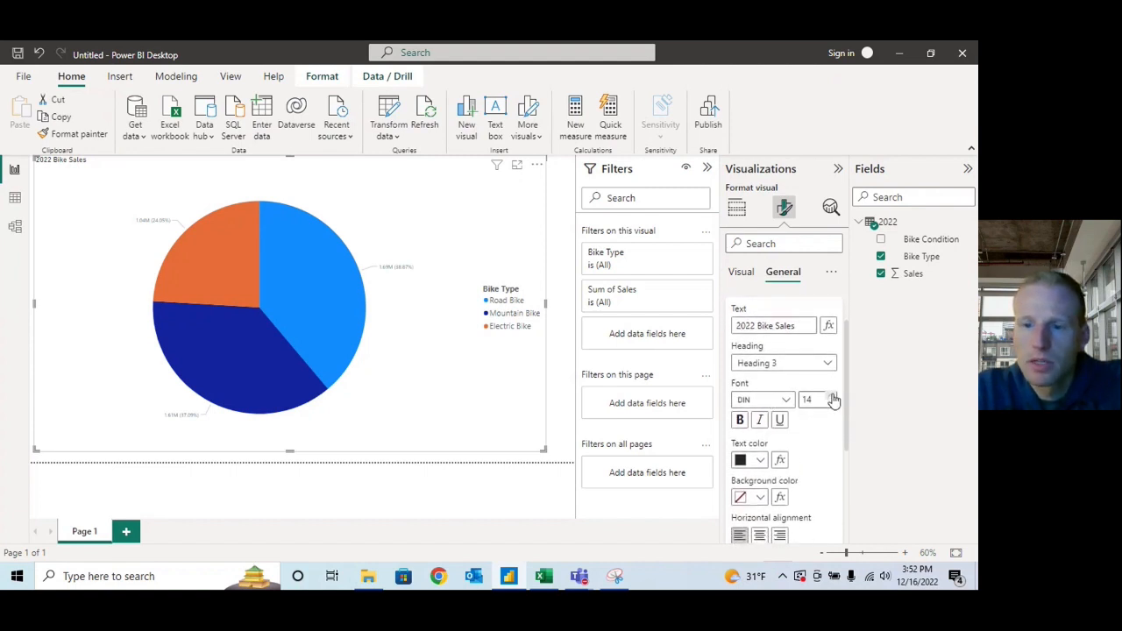
click(832, 396)
click(831, 396)
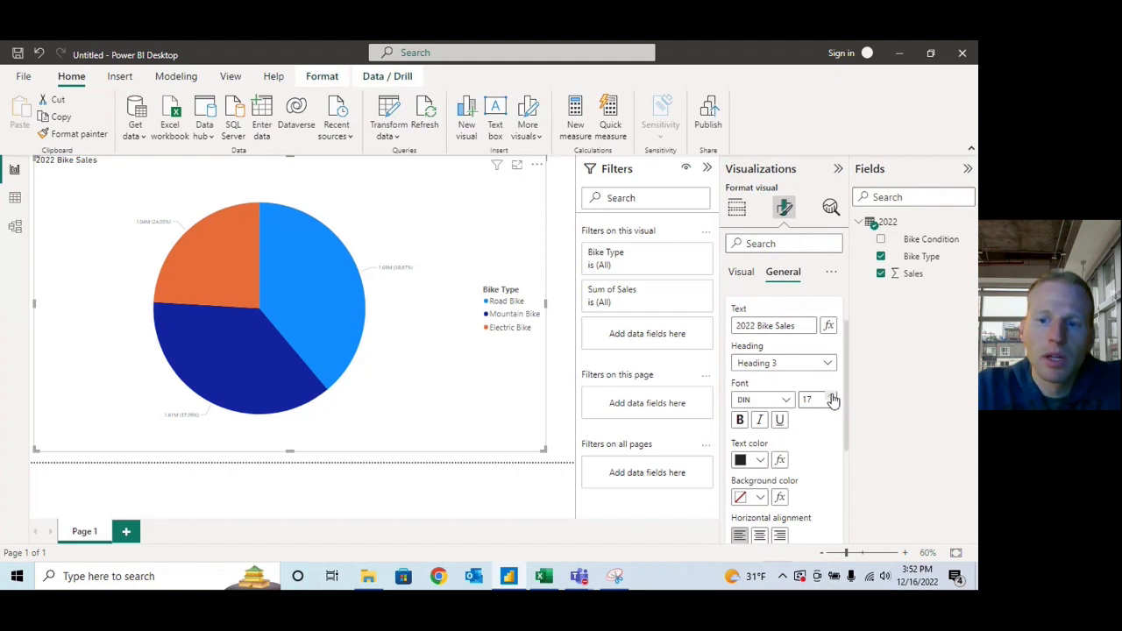
click(832, 397)
click(832, 397)
click(832, 397)
click(832, 397)
click(831, 397)
click(832, 397)
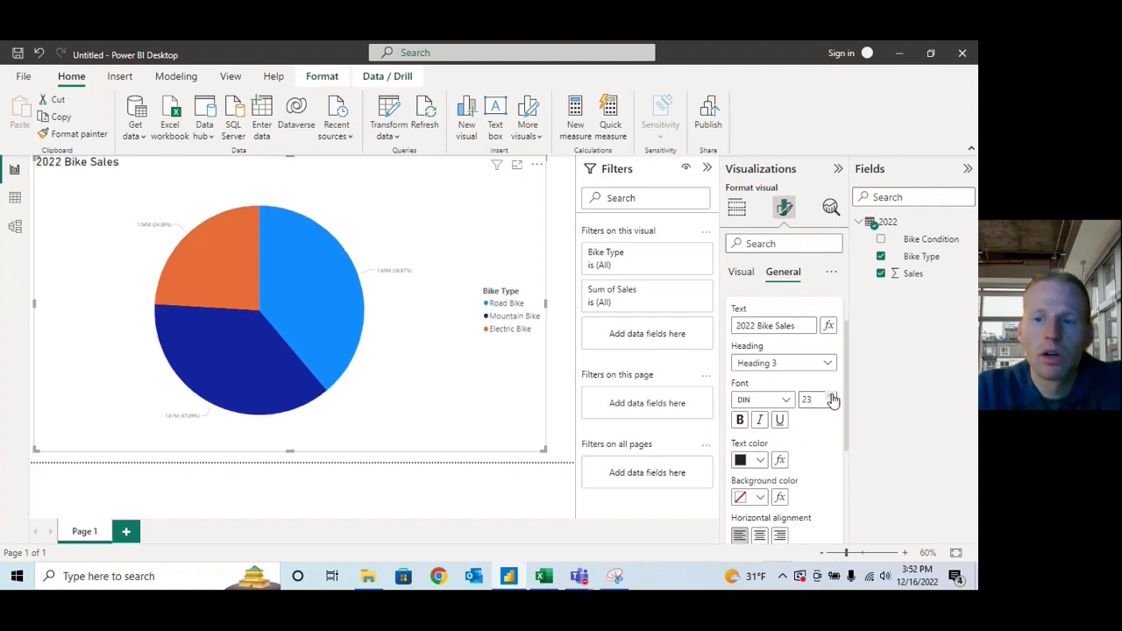
click(832, 397)
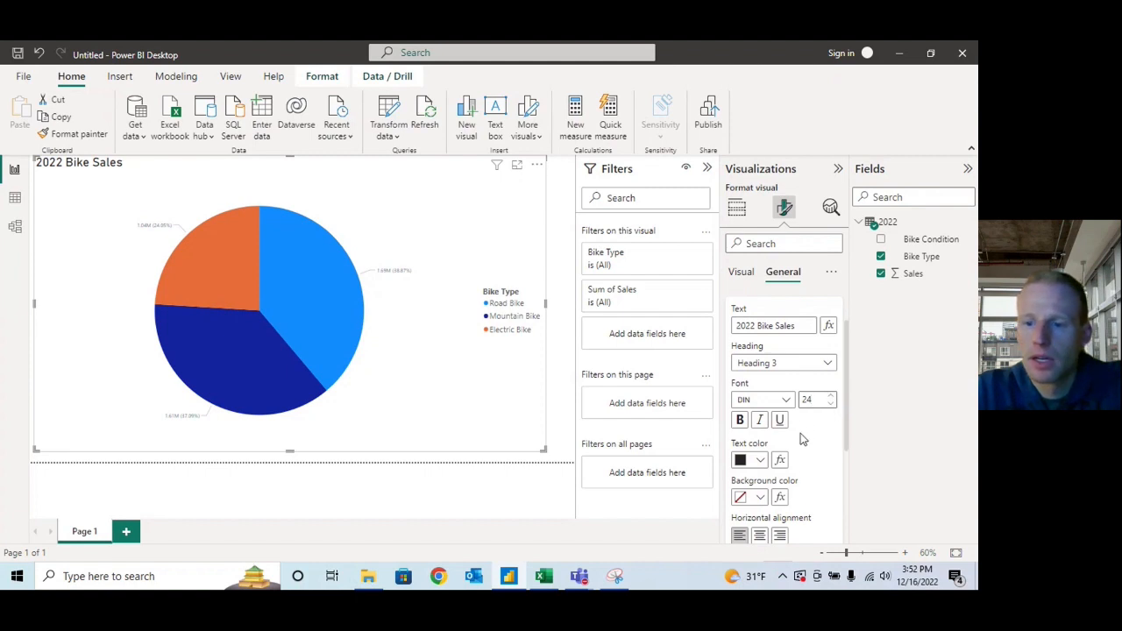
Center the chart title horizontally and collapse the title settings.
scroll(800, 438, down, 1)
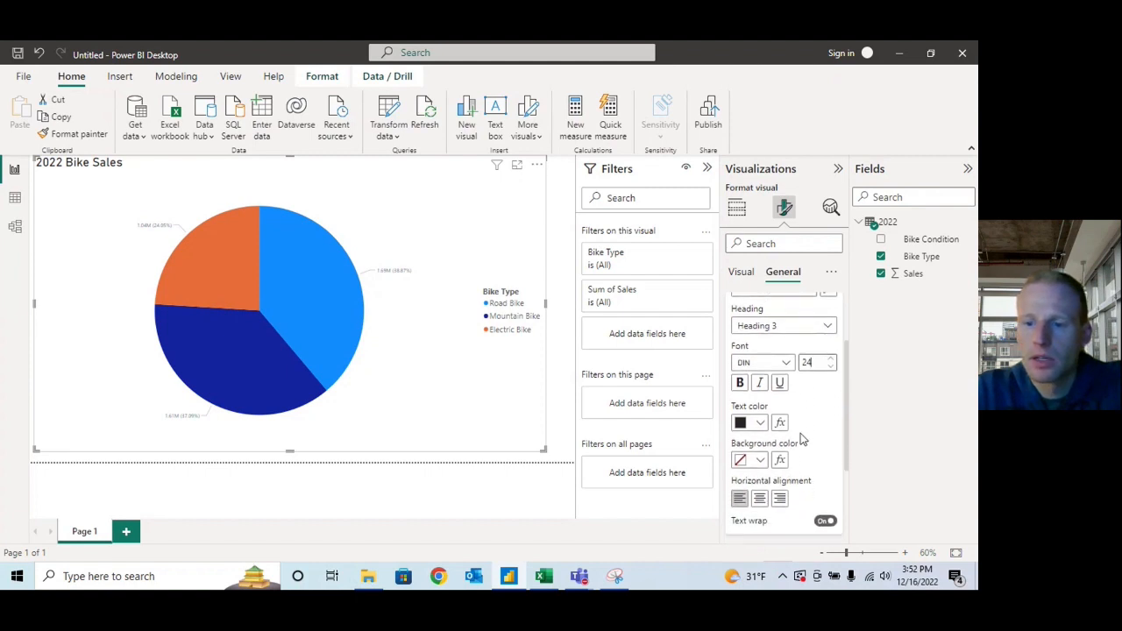
click(759, 494)
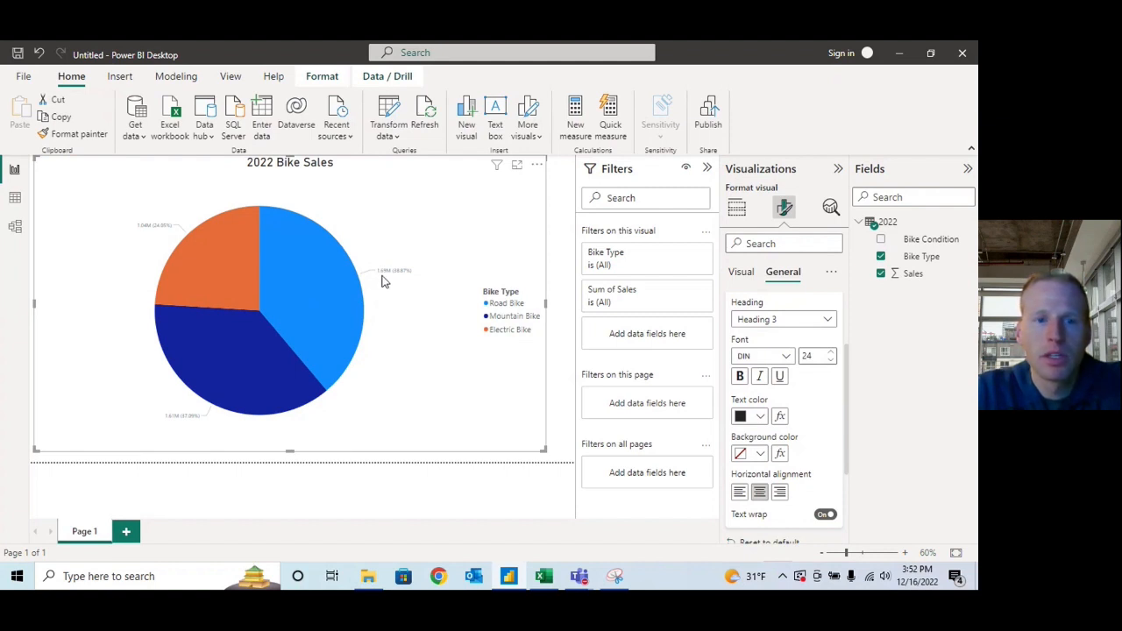
scroll(805, 425, down, 1)
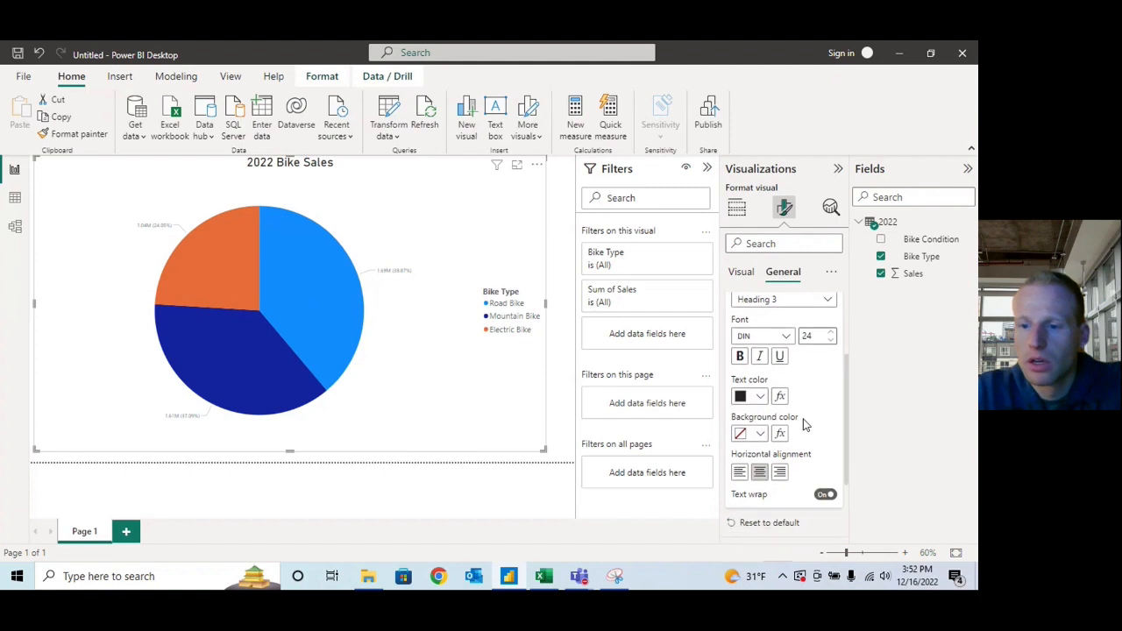
scroll(805, 425, down, 1)
scroll(803, 423, up, 2)
click(751, 302)
Set the font size of the pie chart's detail label values to 16 and collapse the value settings.
click(739, 278)
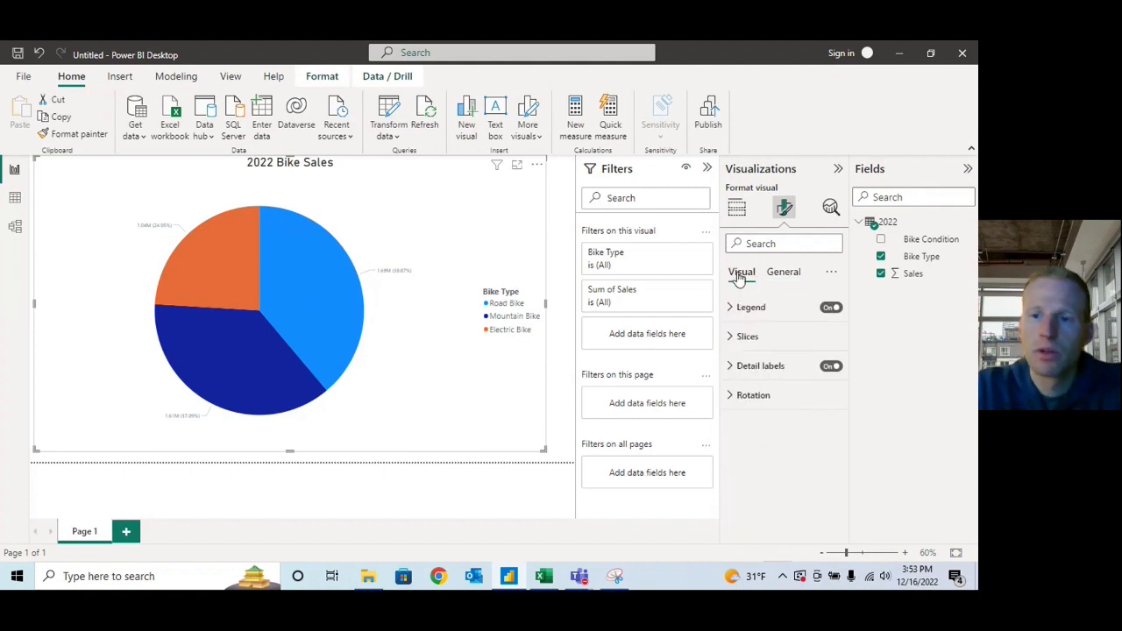
click(732, 368)
scroll(745, 409, down, 3)
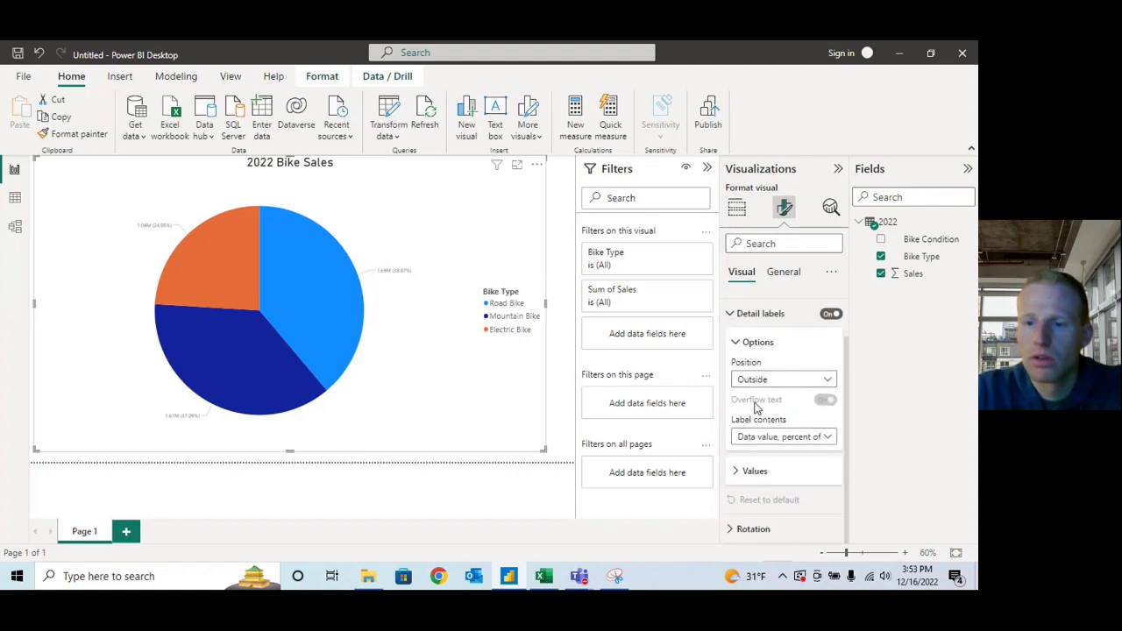
click(742, 472)
scroll(742, 474, down, 3)
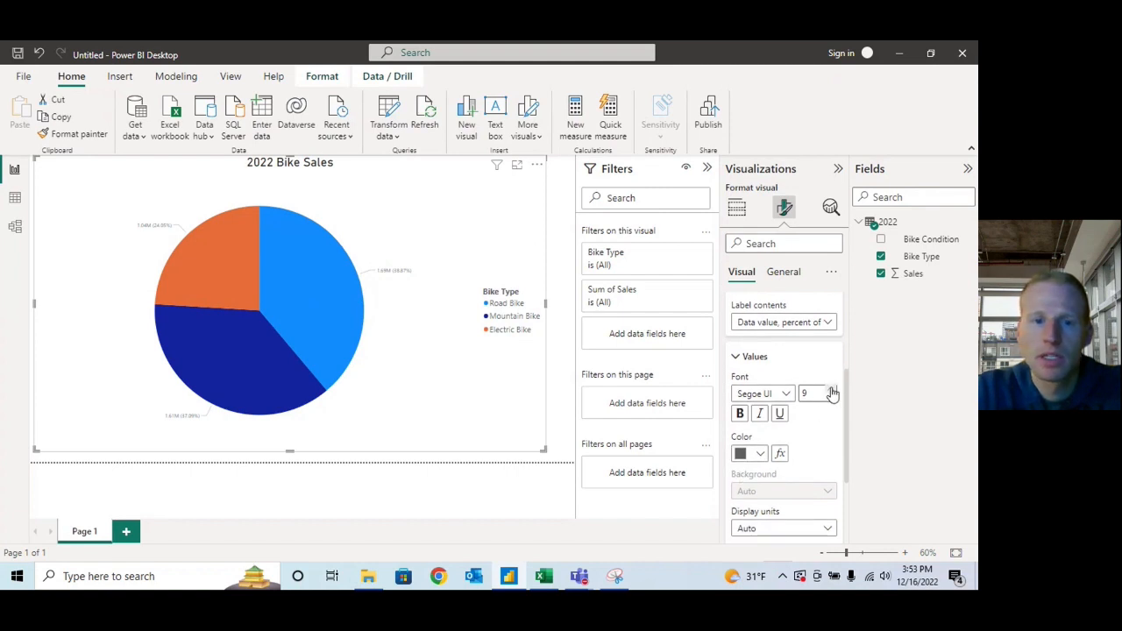
click(833, 391)
click(833, 392)
click(833, 391)
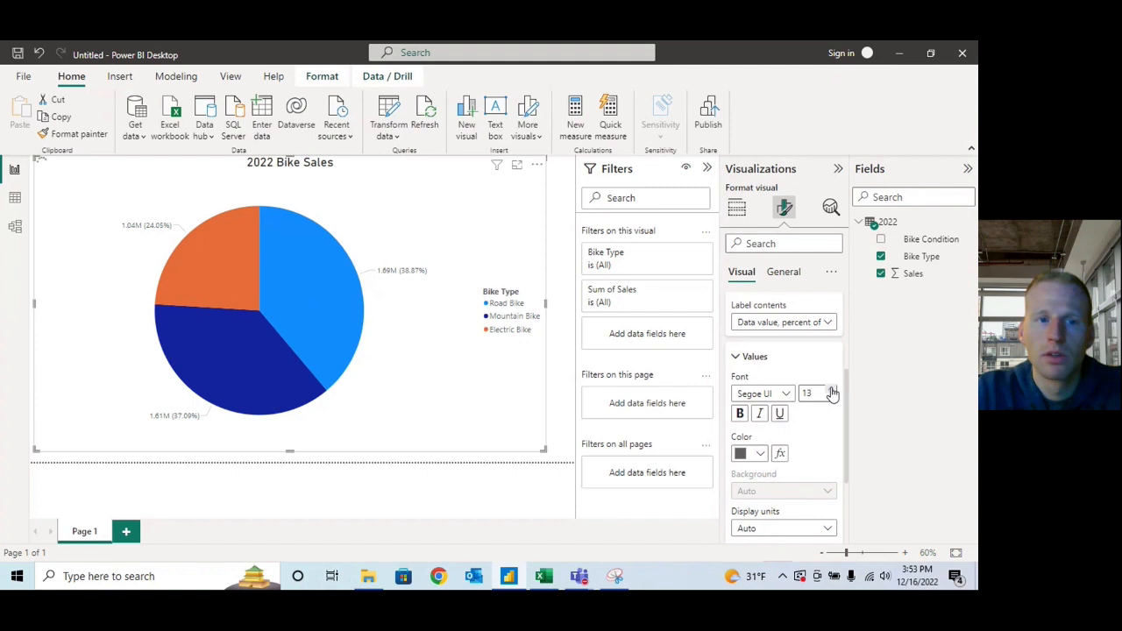
click(832, 392)
click(833, 392)
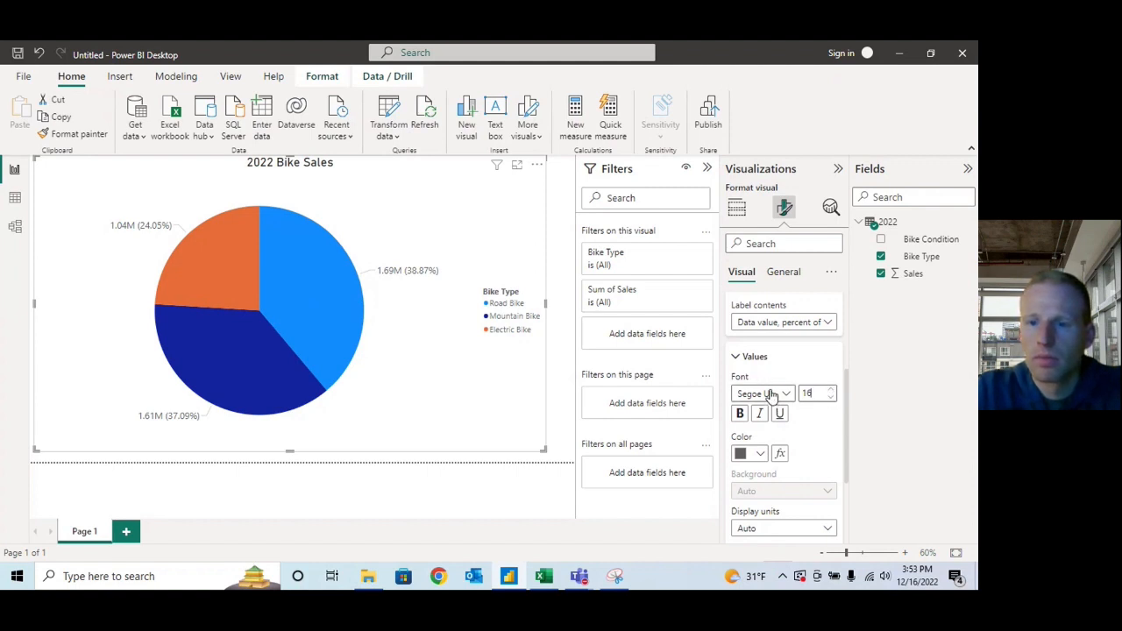
click(739, 357)
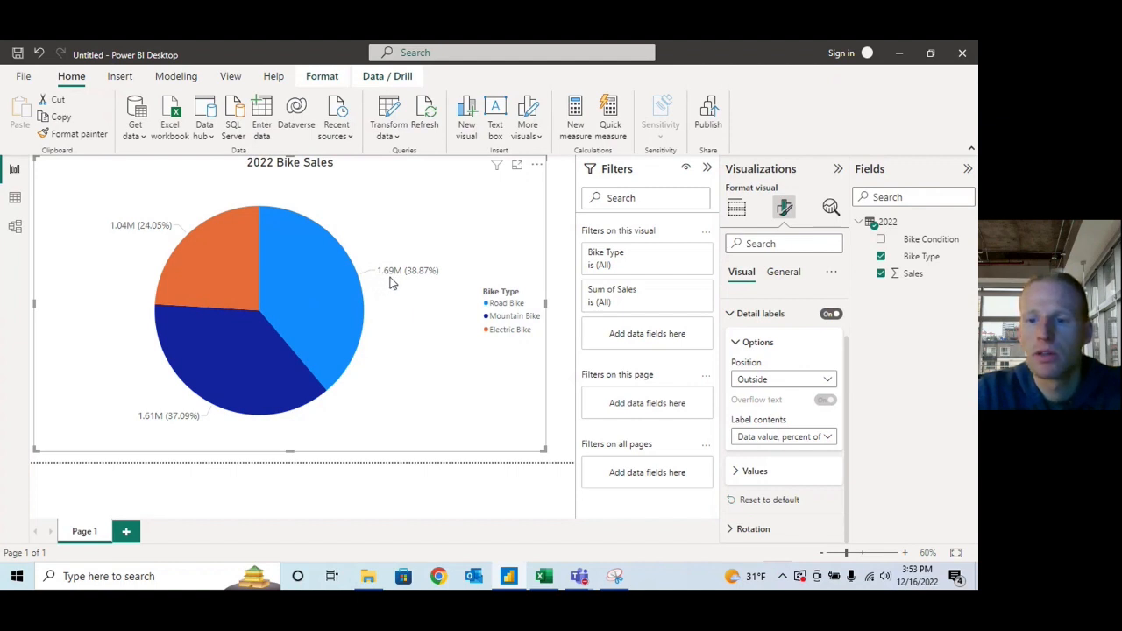
Set the detail label contents to "Category, data value" and turn off the pie chart's legend.
click(775, 436)
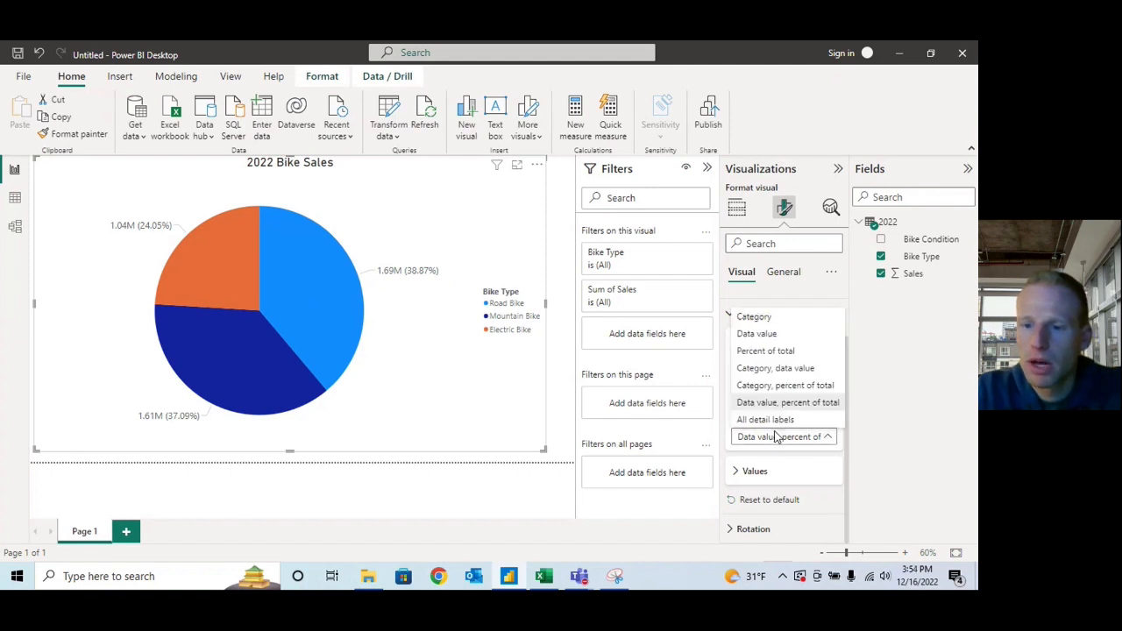
click(774, 369)
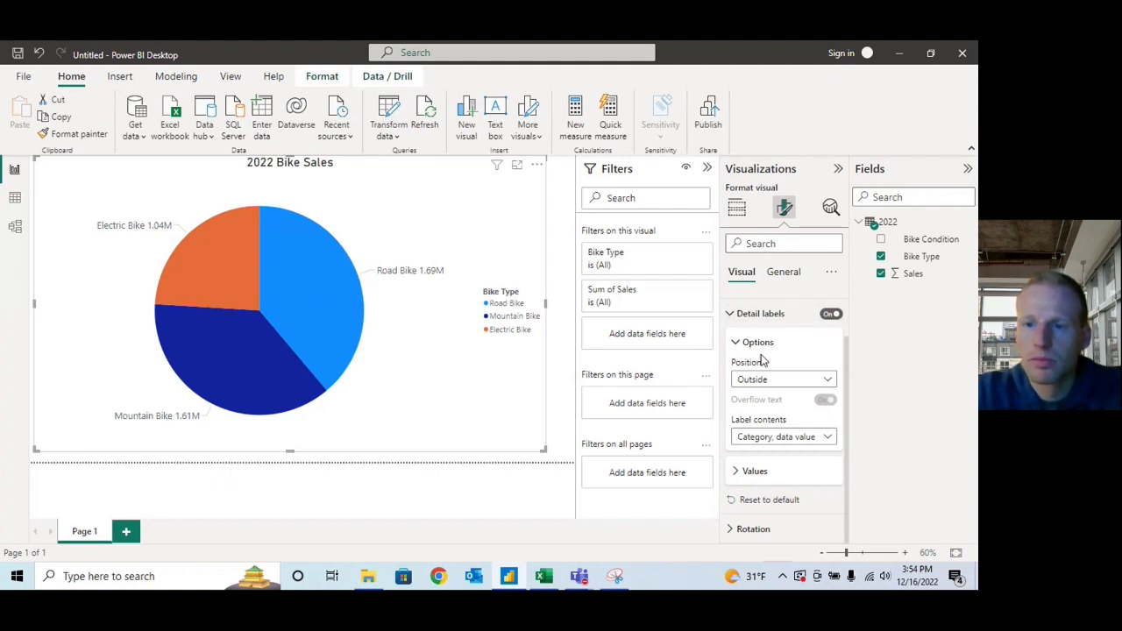
scroll(745, 333, up, 1)
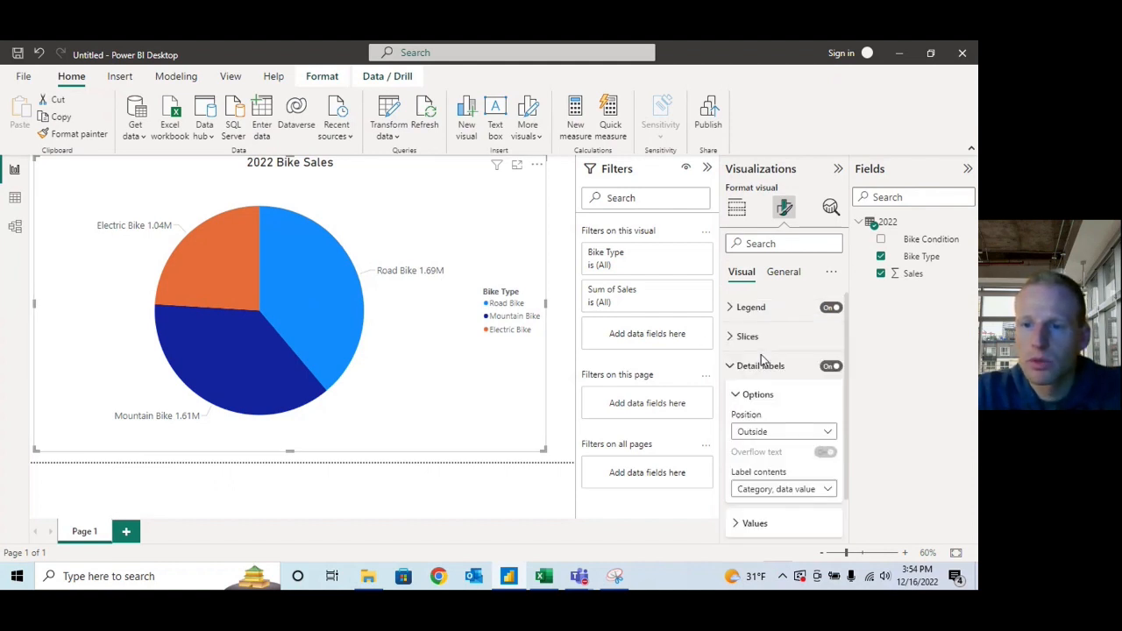
click(830, 309)
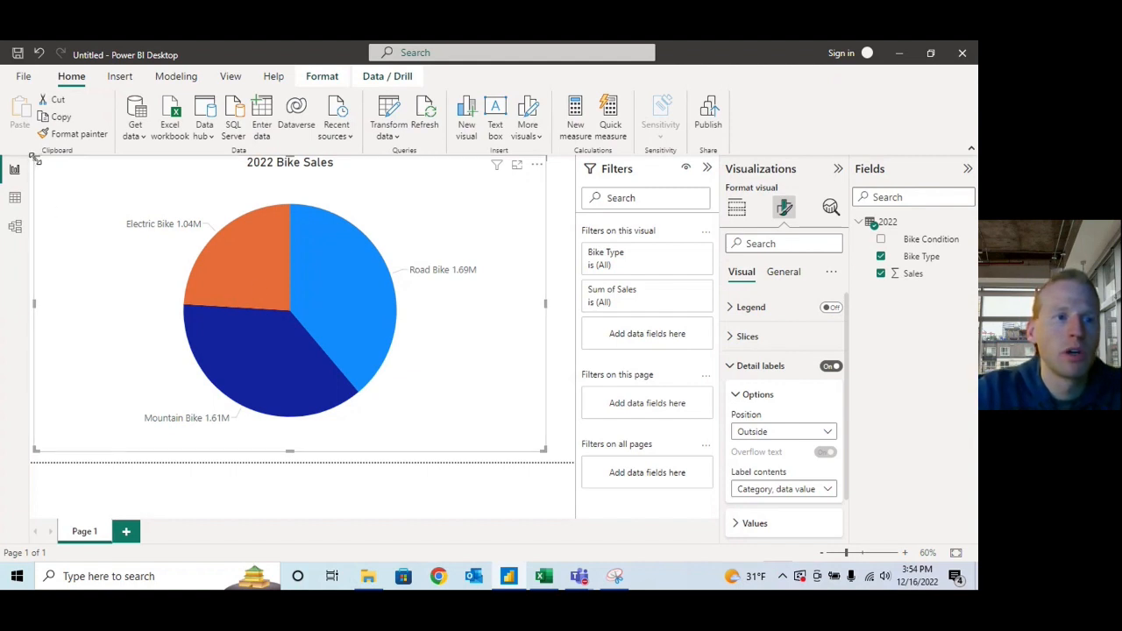
Shrink the pie chart from its upper-left corner to free space on the page, and deselect it.
drag(35, 160, 114, 235)
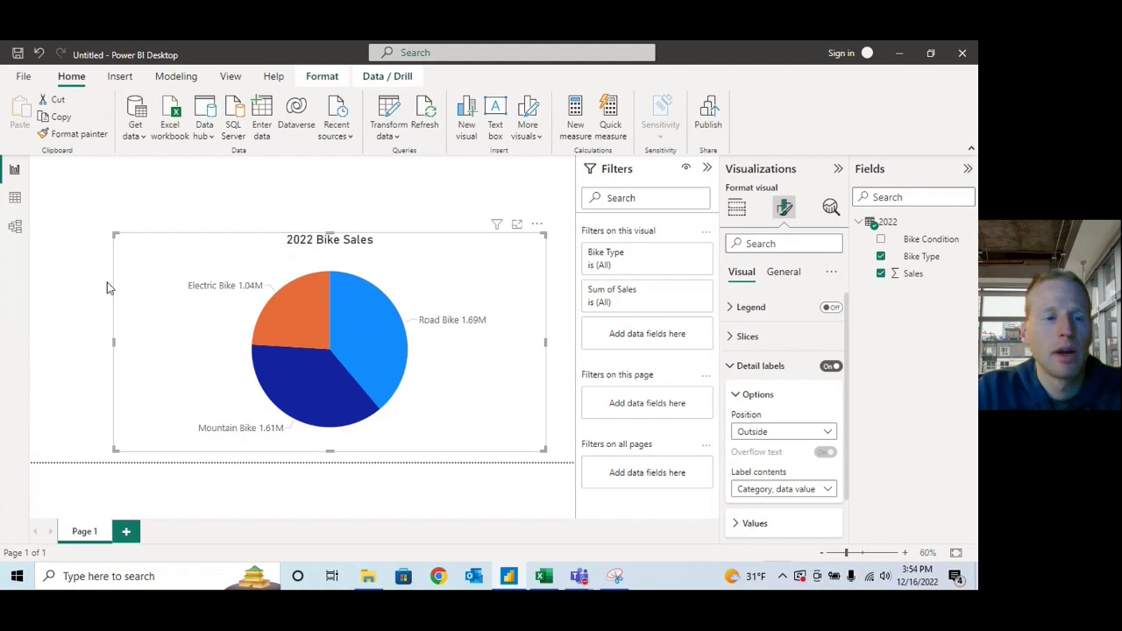
click(158, 196)
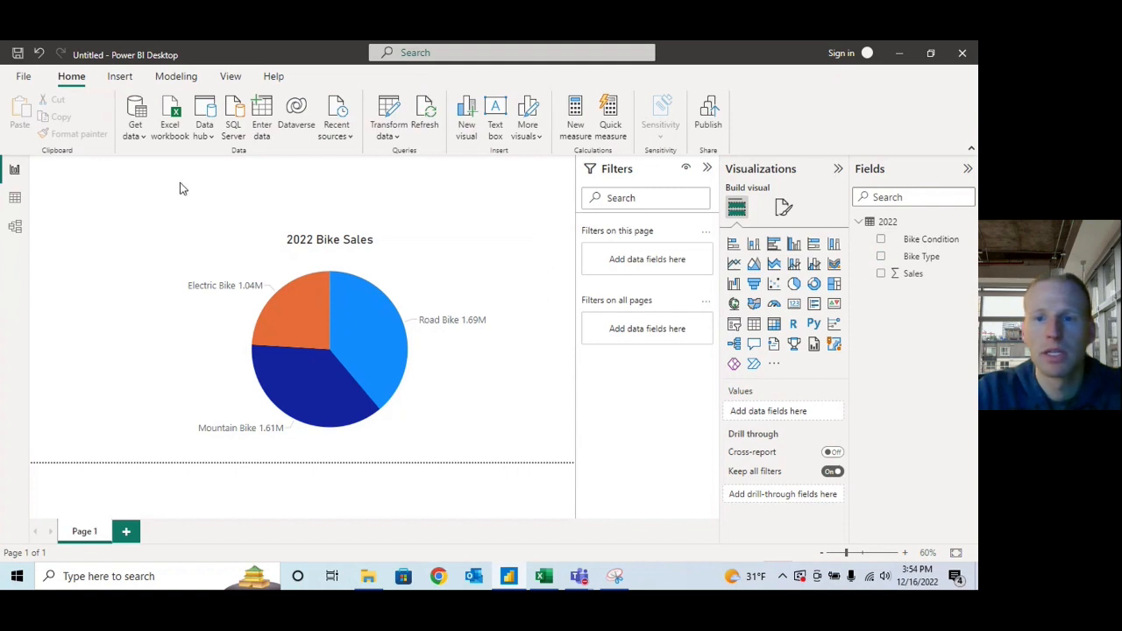
Add a slicer on the Bike Condition field and fit it compactly into the page's upper-left corner.
click(734, 326)
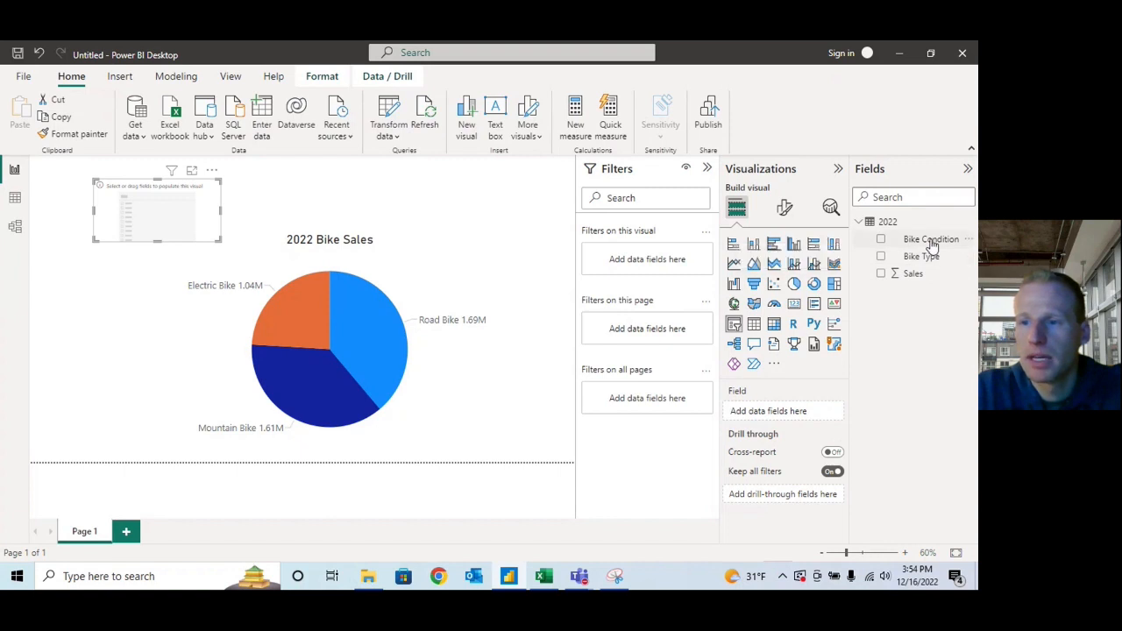
drag(933, 245, 777, 417)
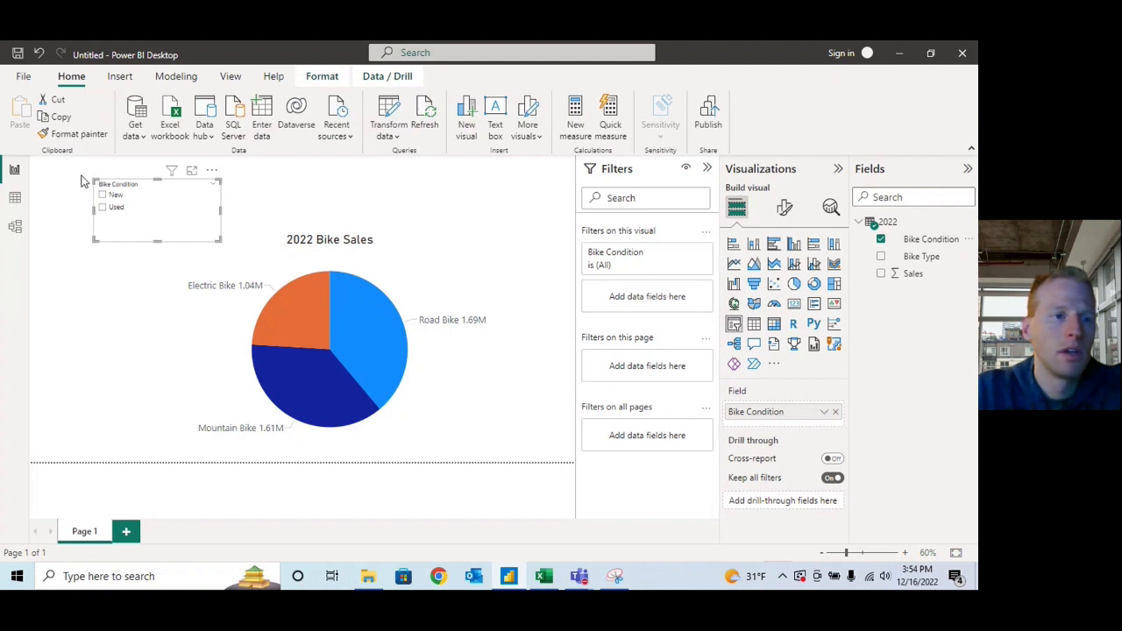
drag(93, 180, 25, 156)
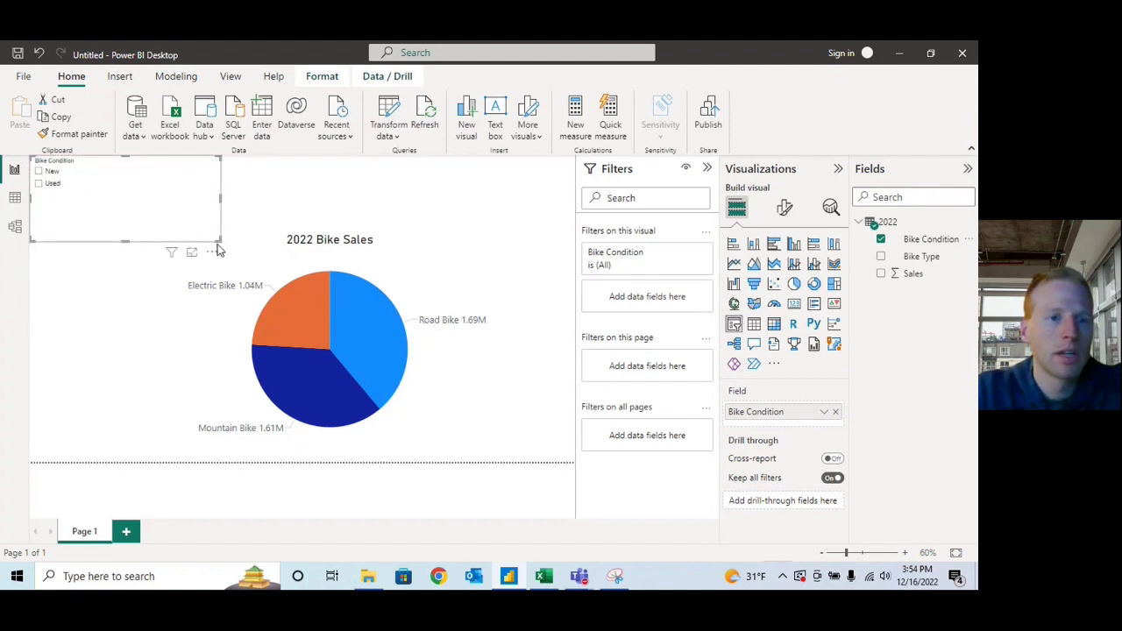
drag(219, 239, 97, 203)
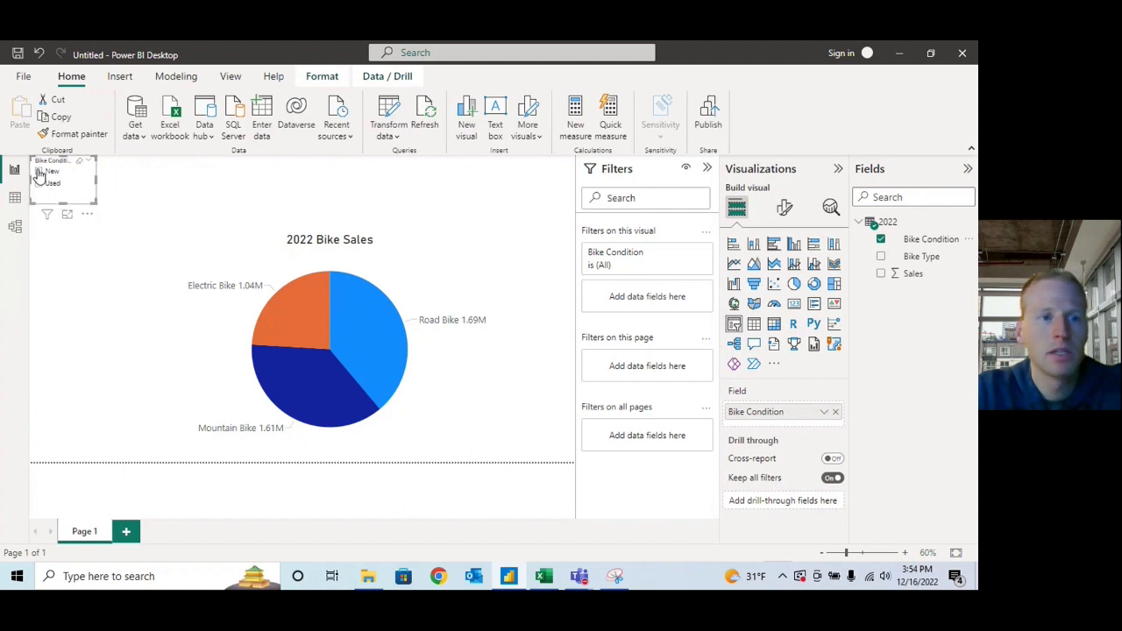
Alternate the Bike Condition slicer between New and Used to compare the pie chart's sales, ending on New.
click(38, 172)
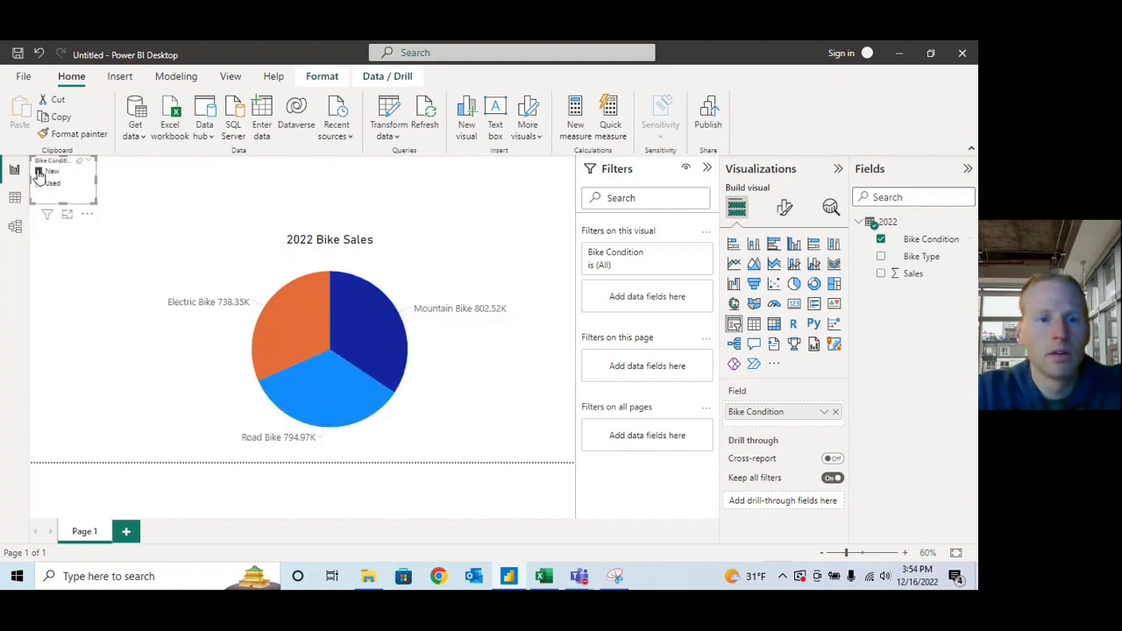
click(39, 185)
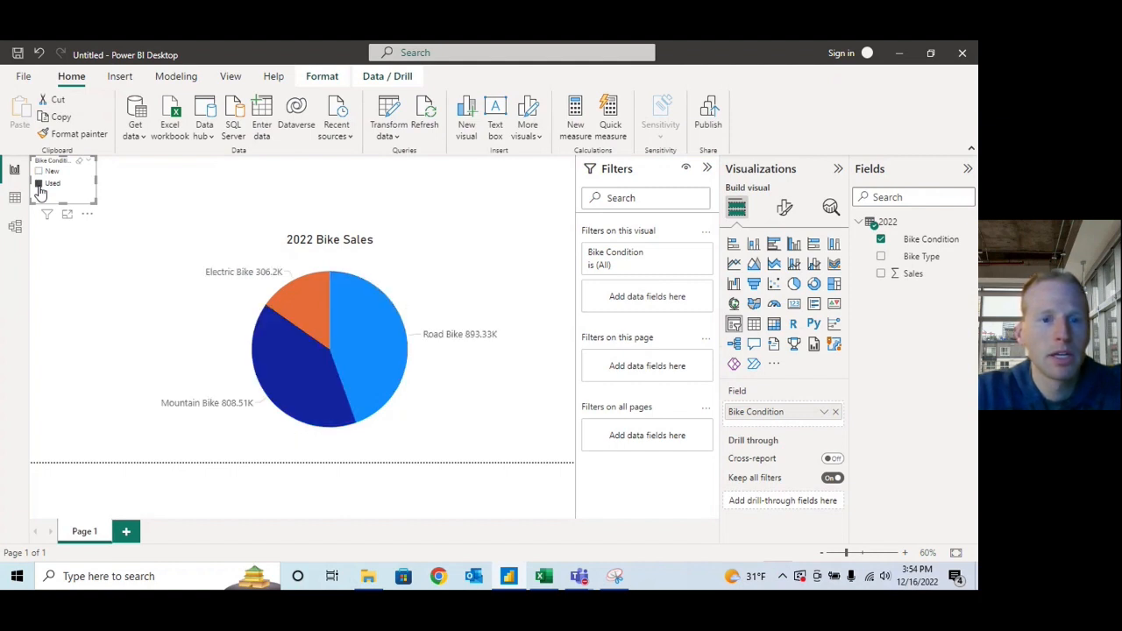
click(38, 173)
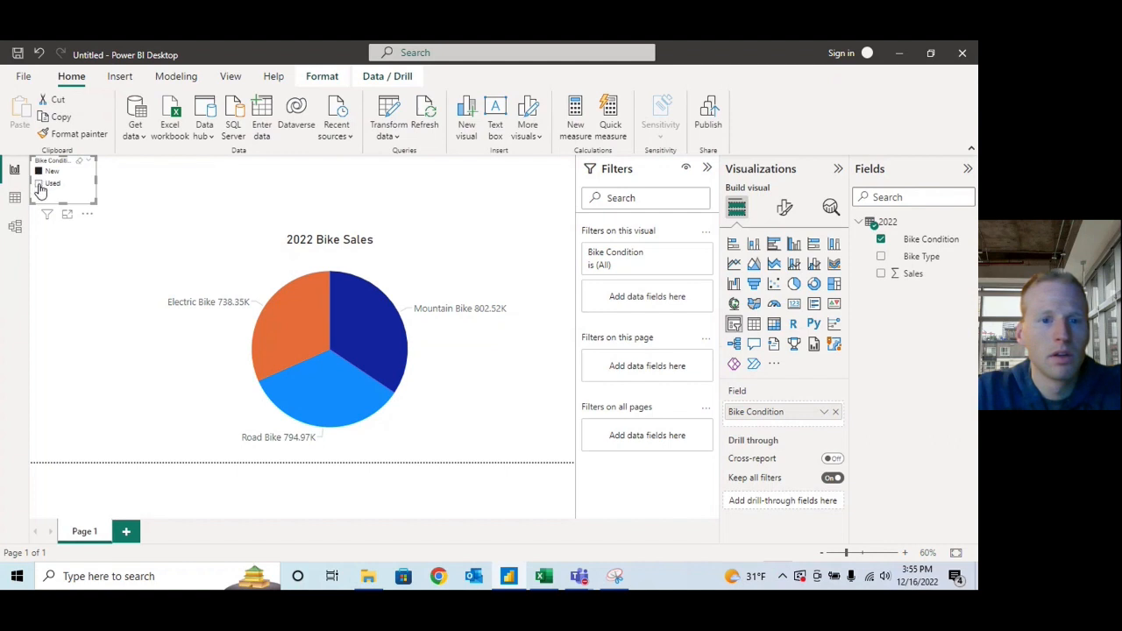
click(39, 184)
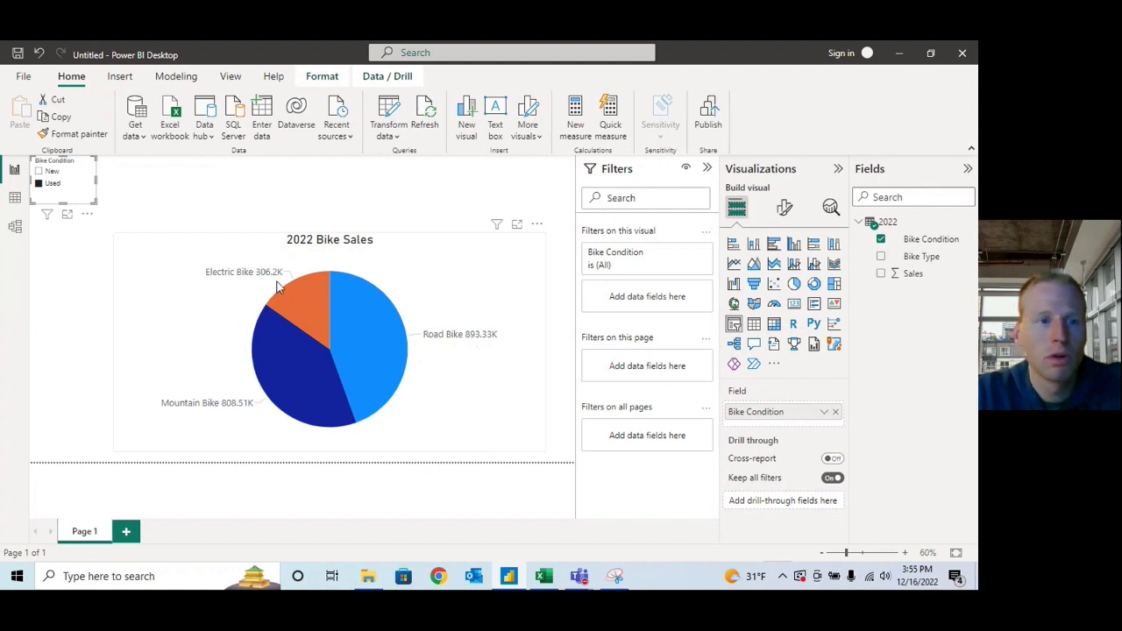
click(51, 174)
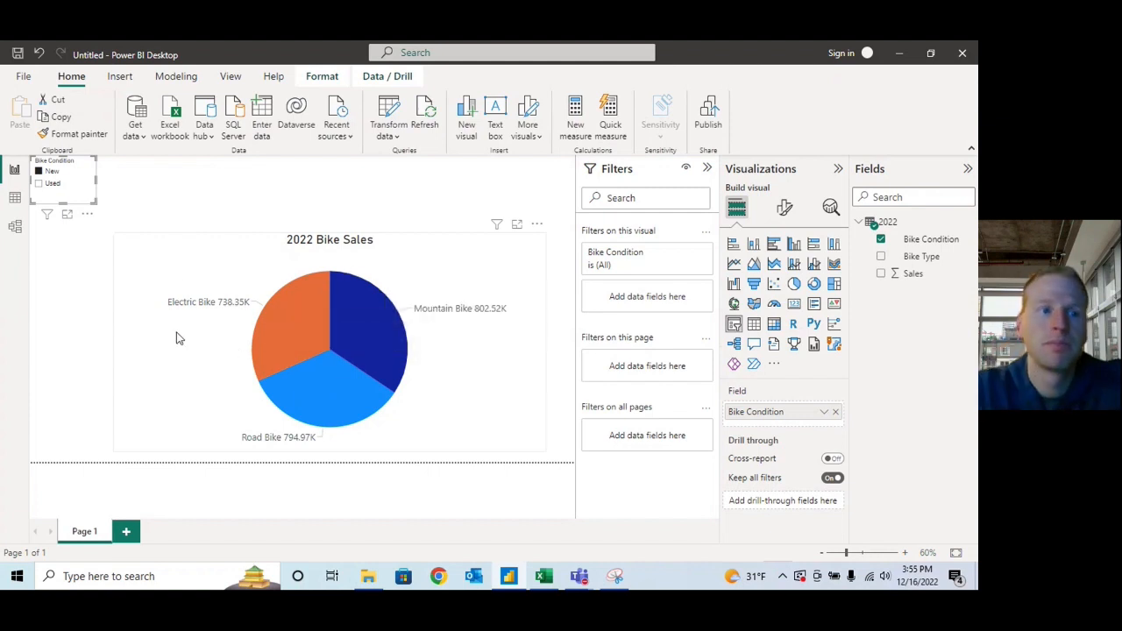
click(208, 201)
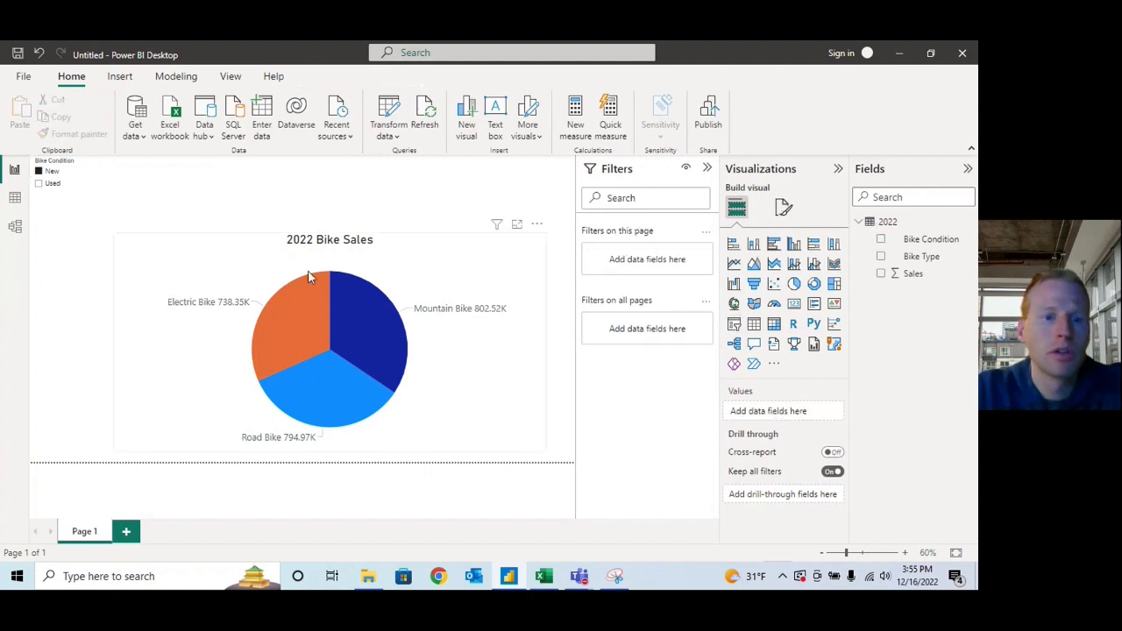
Convert the pie chart to a stacked column chart and add Bike Condition as its legend field.
click(249, 277)
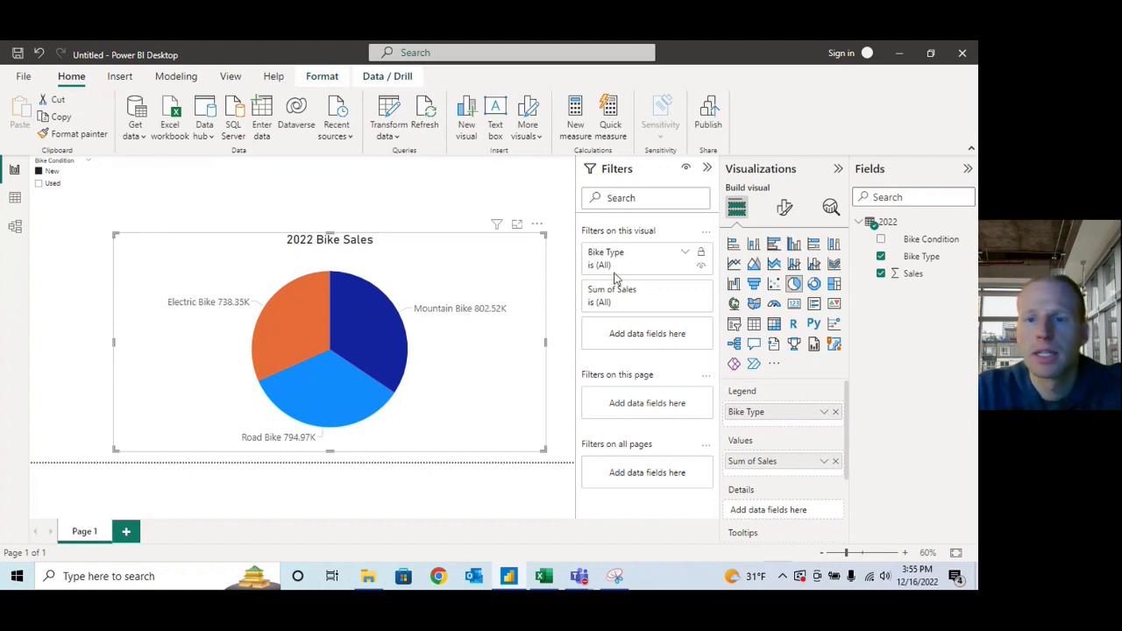
click(754, 245)
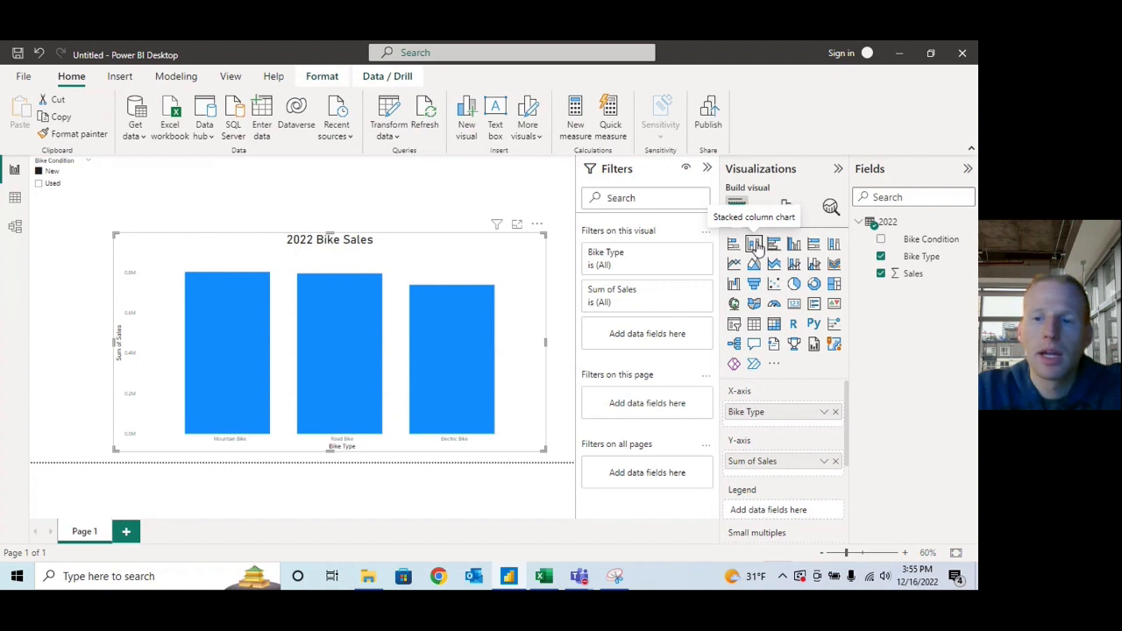
mouse_move(456, 384)
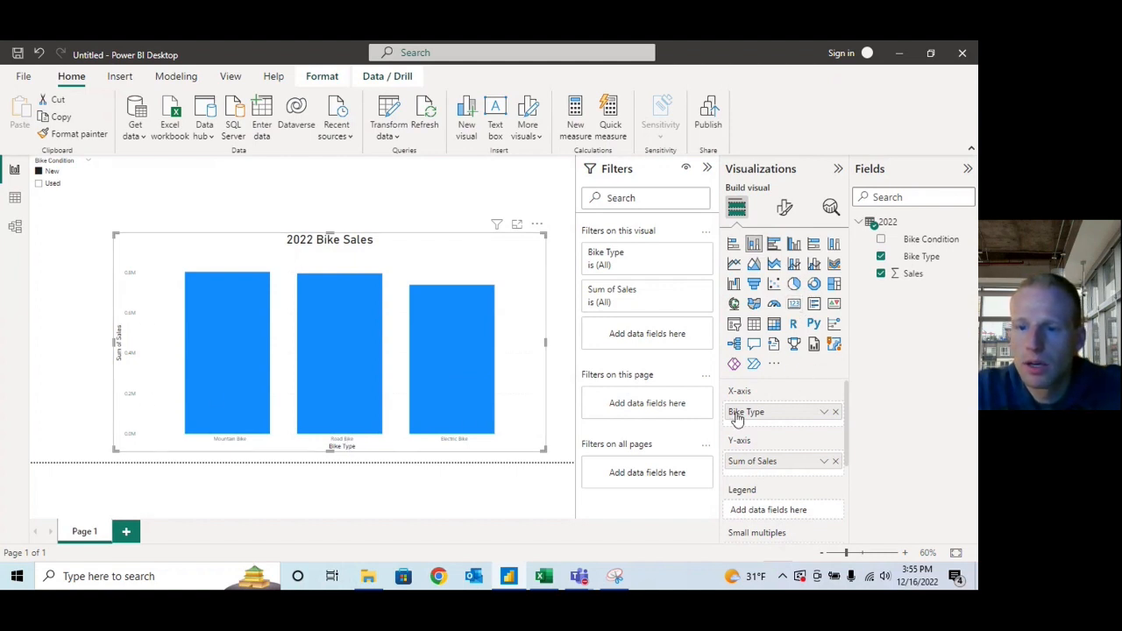
mouse_move(738, 413)
mouse_down()
mouse_move(645, 405)
mouse_move(748, 400)
mouse_up()
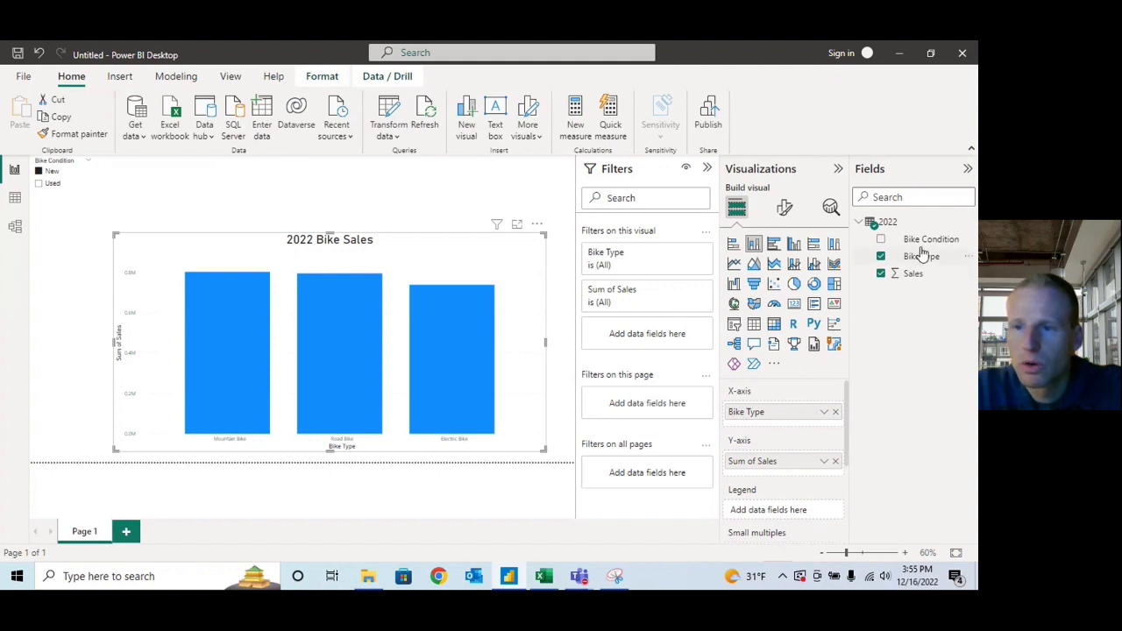
drag(925, 248, 791, 521)
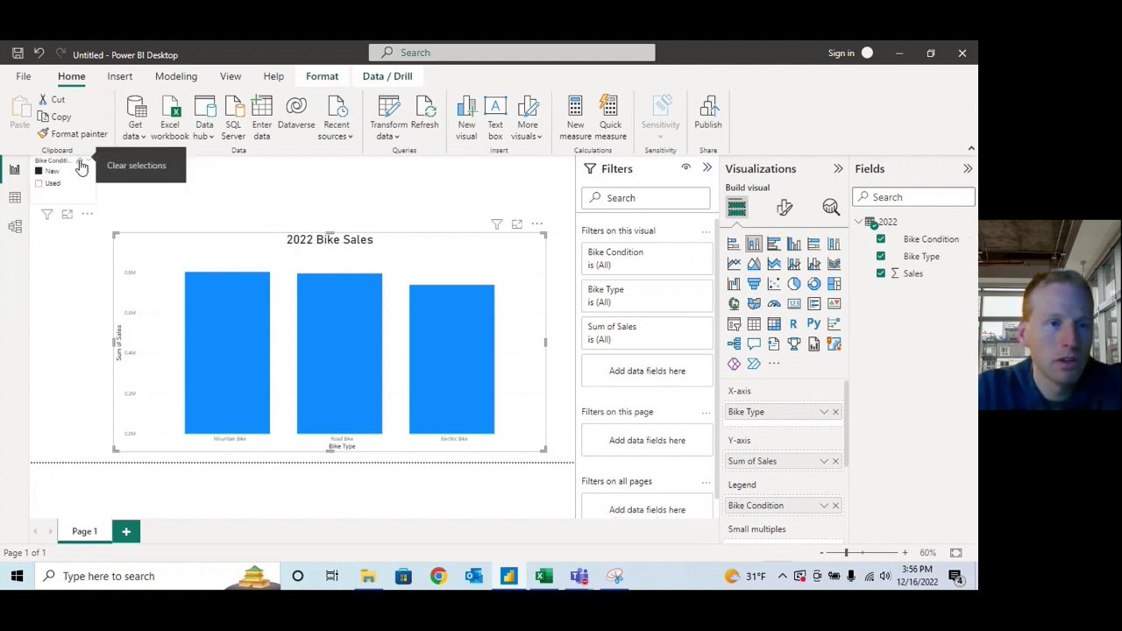
Clear the Bike Condition slicer, filter the column chart by Used and by New, clear the slicer again and select the chart.
click(81, 167)
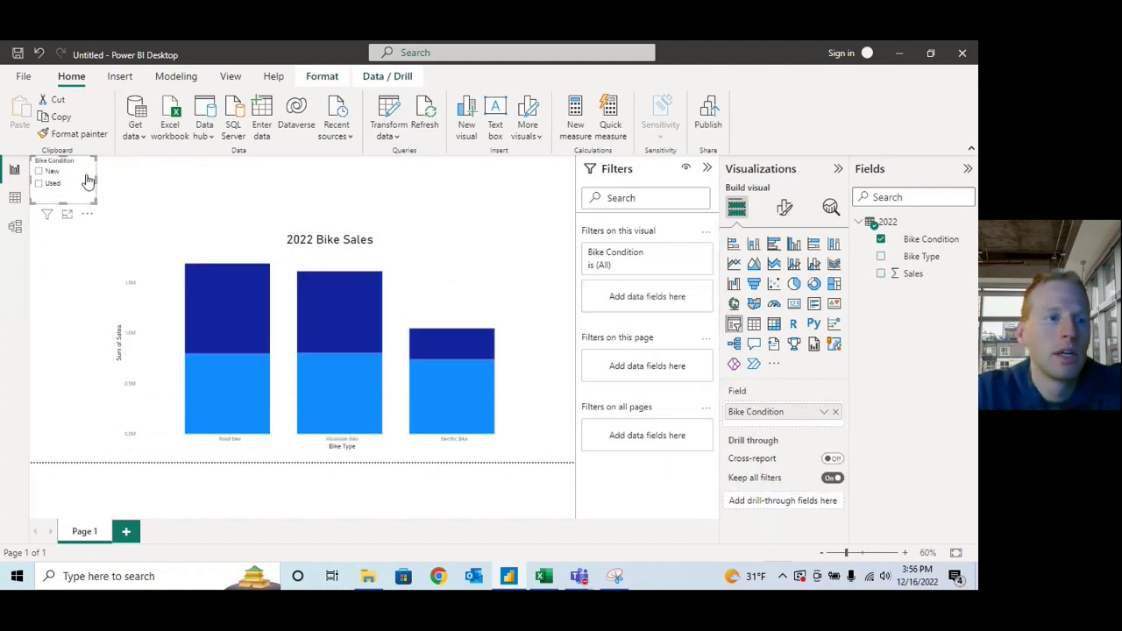
click(40, 184)
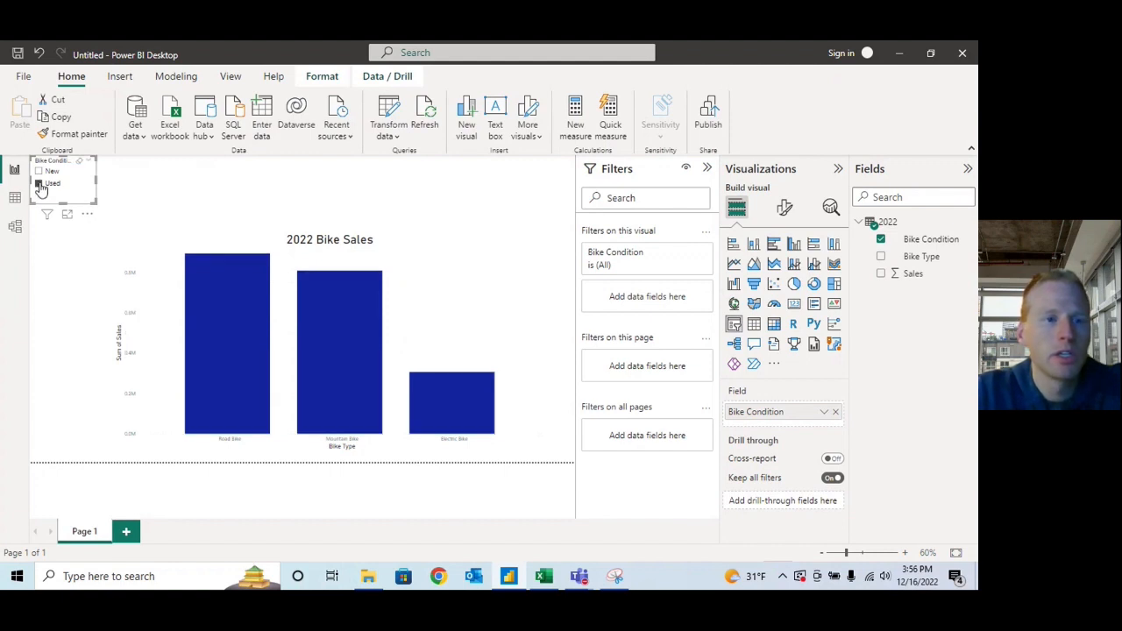
click(39, 172)
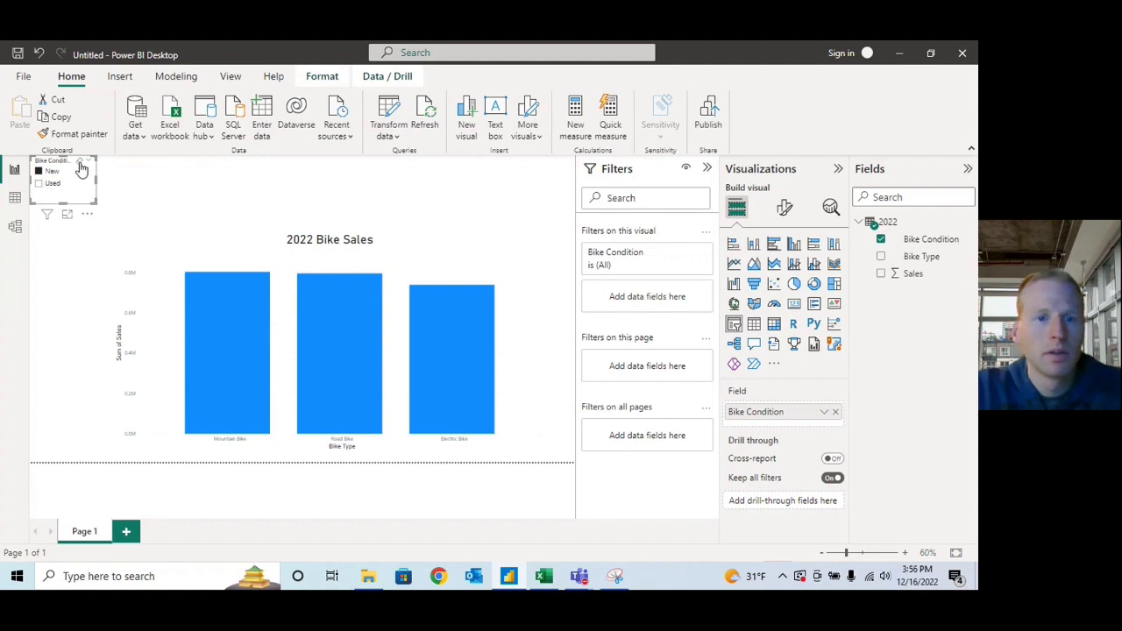
click(81, 166)
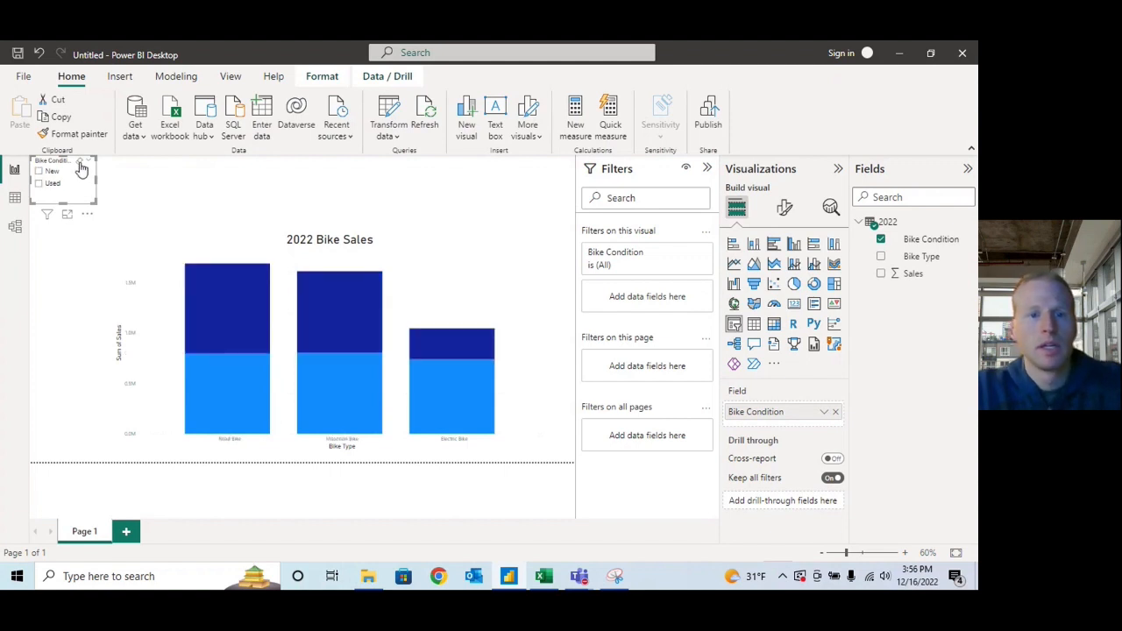
click(156, 243)
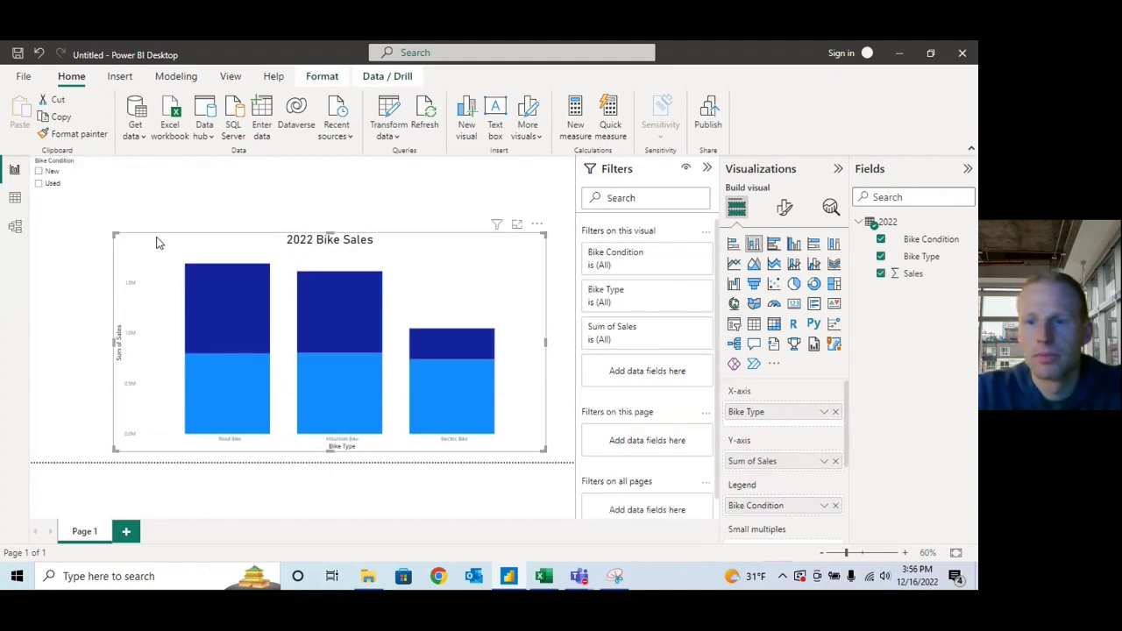
Undo the slicer changes, the added legend field and the column chart conversion, back to the pie chart filtered to Used.
click(41, 55)
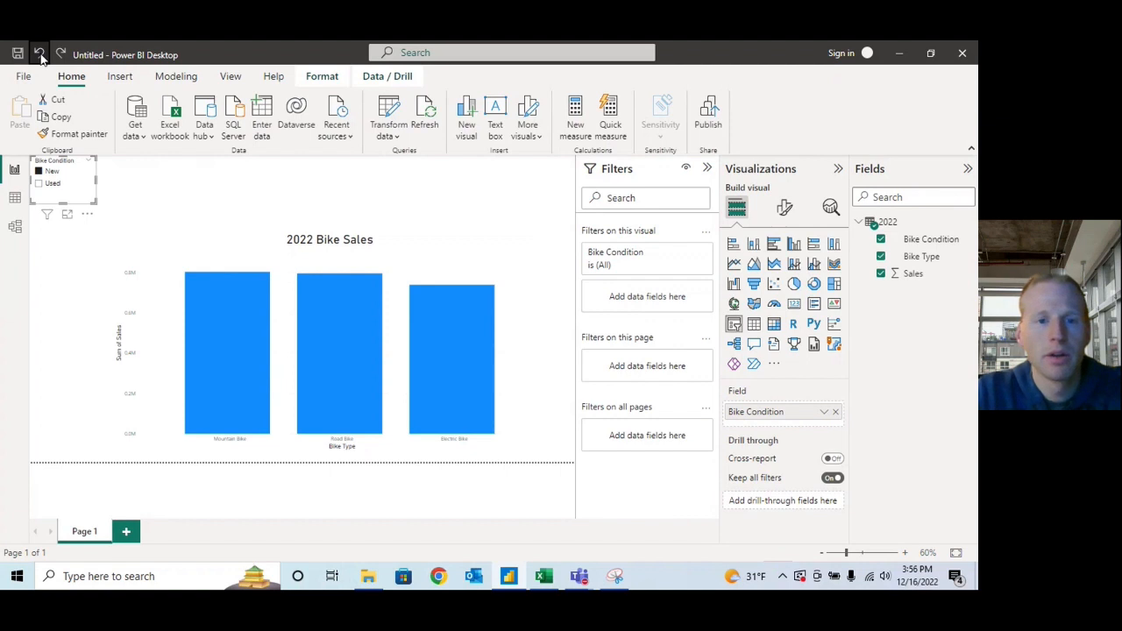
click(40, 55)
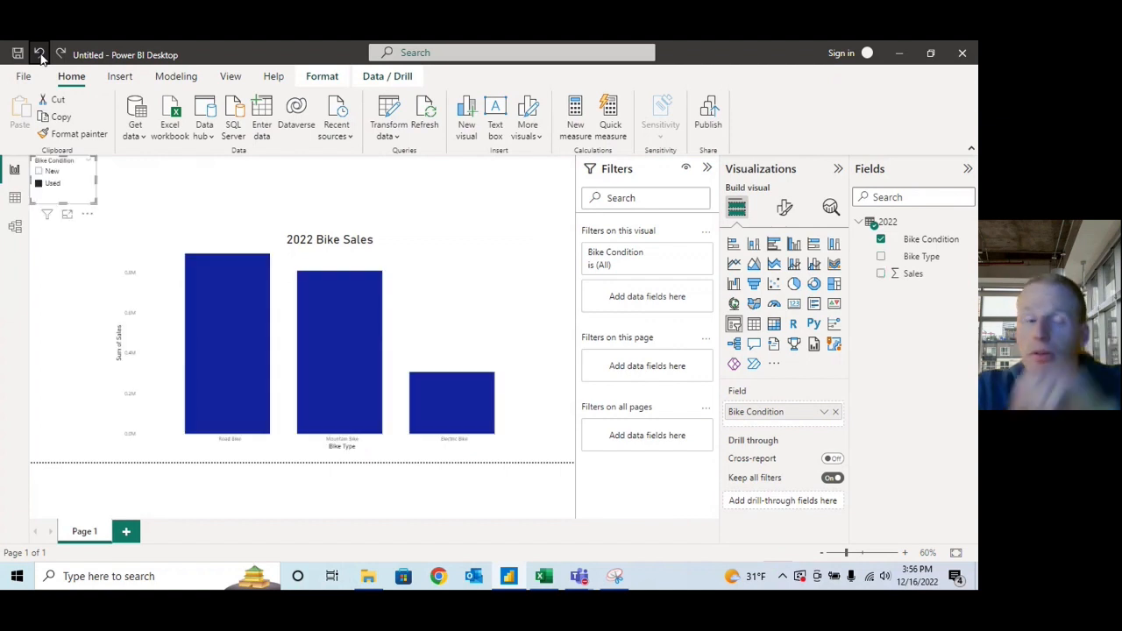
click(40, 55)
click(40, 55)
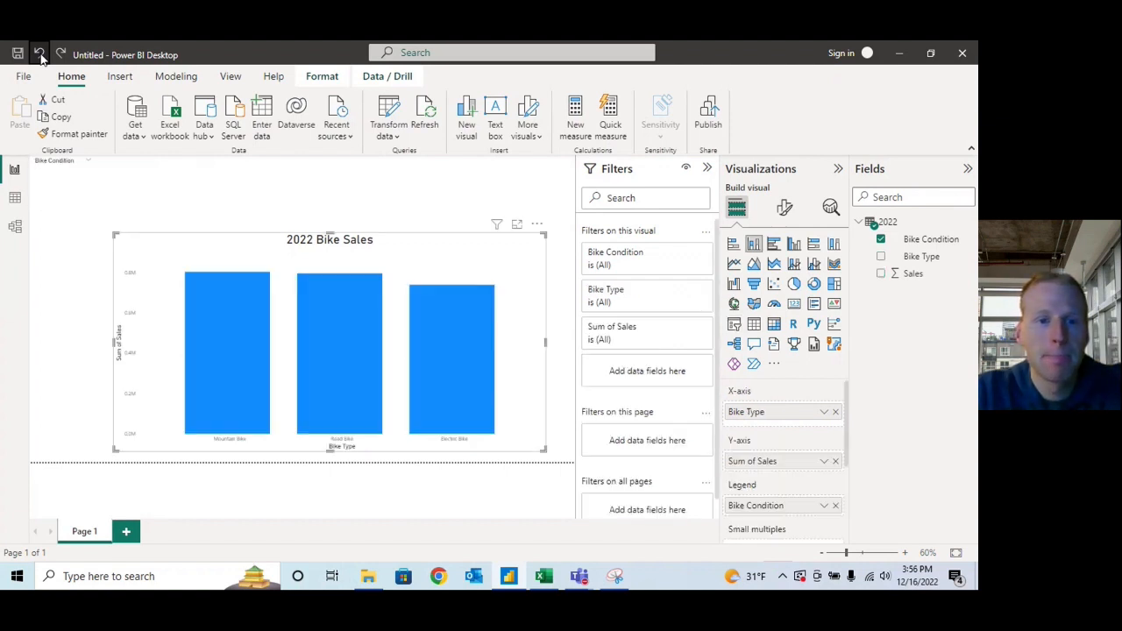
click(40, 56)
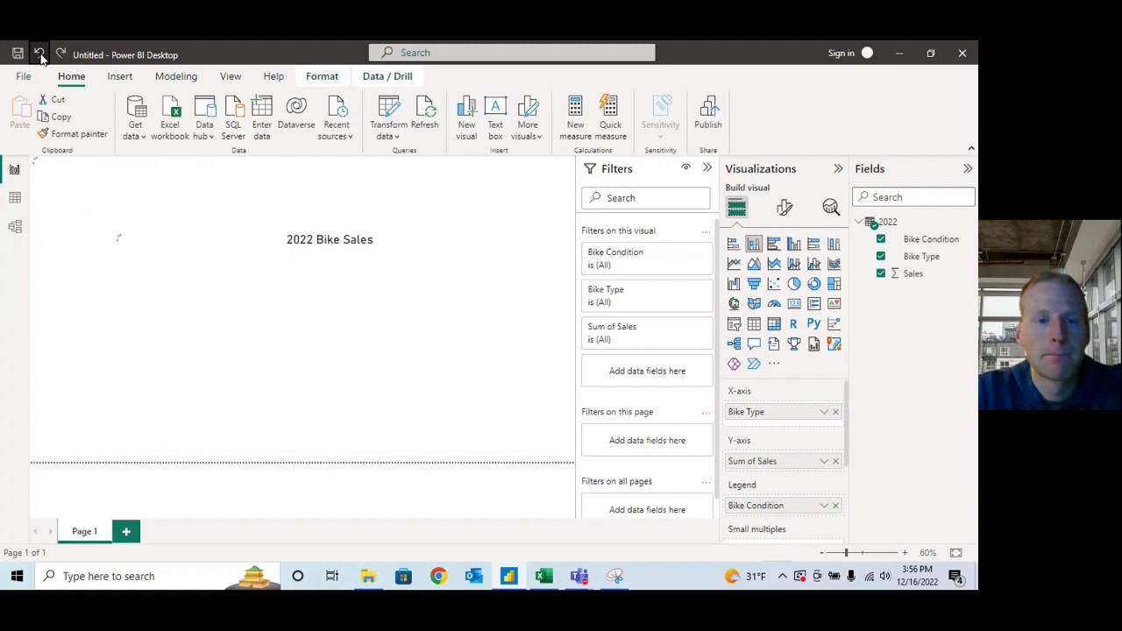
click(41, 55)
click(40, 55)
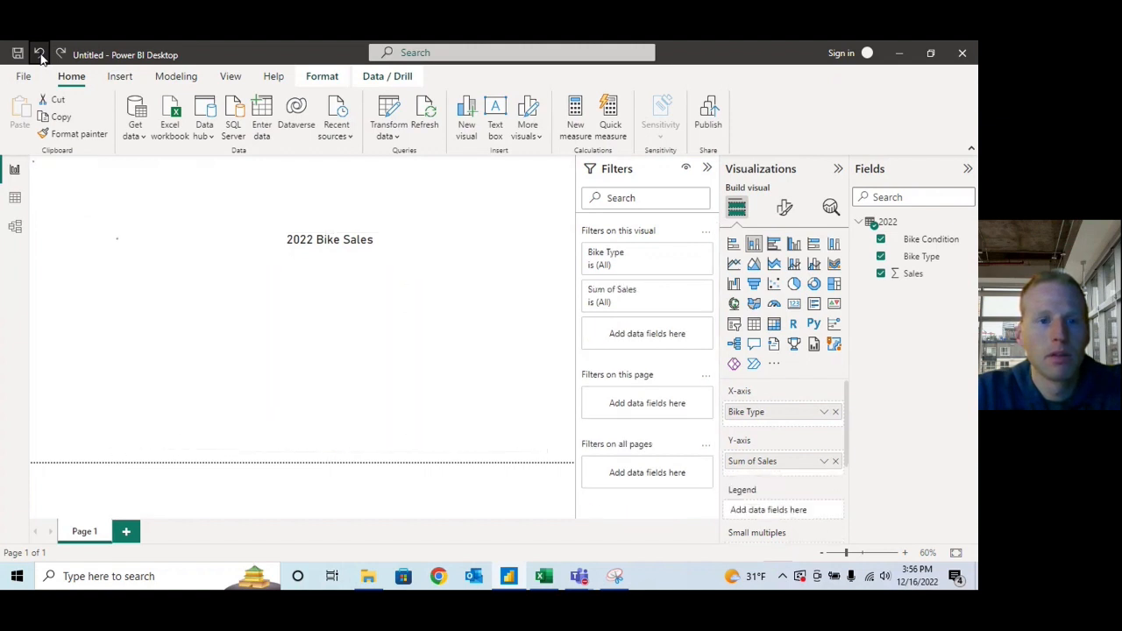
click(40, 57)
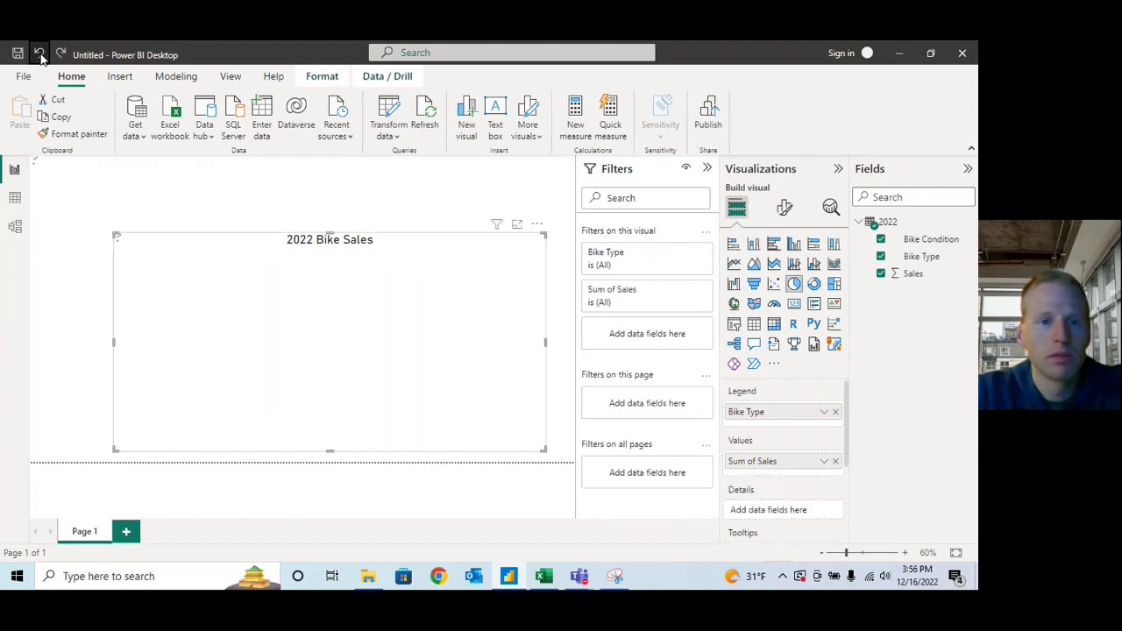
click(40, 57)
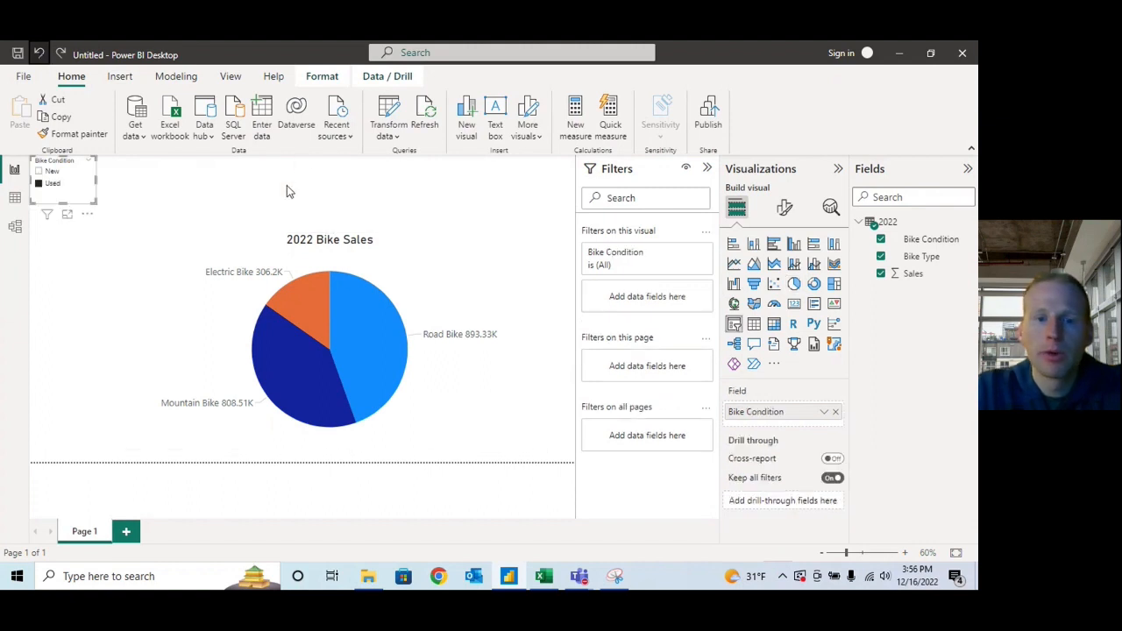
click(287, 185)
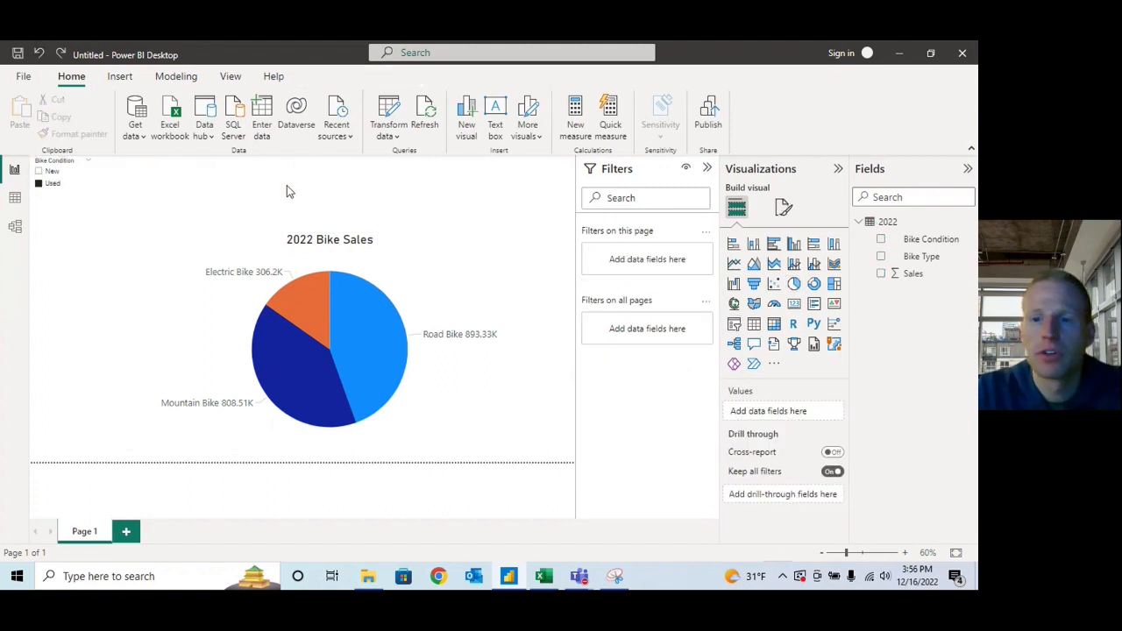